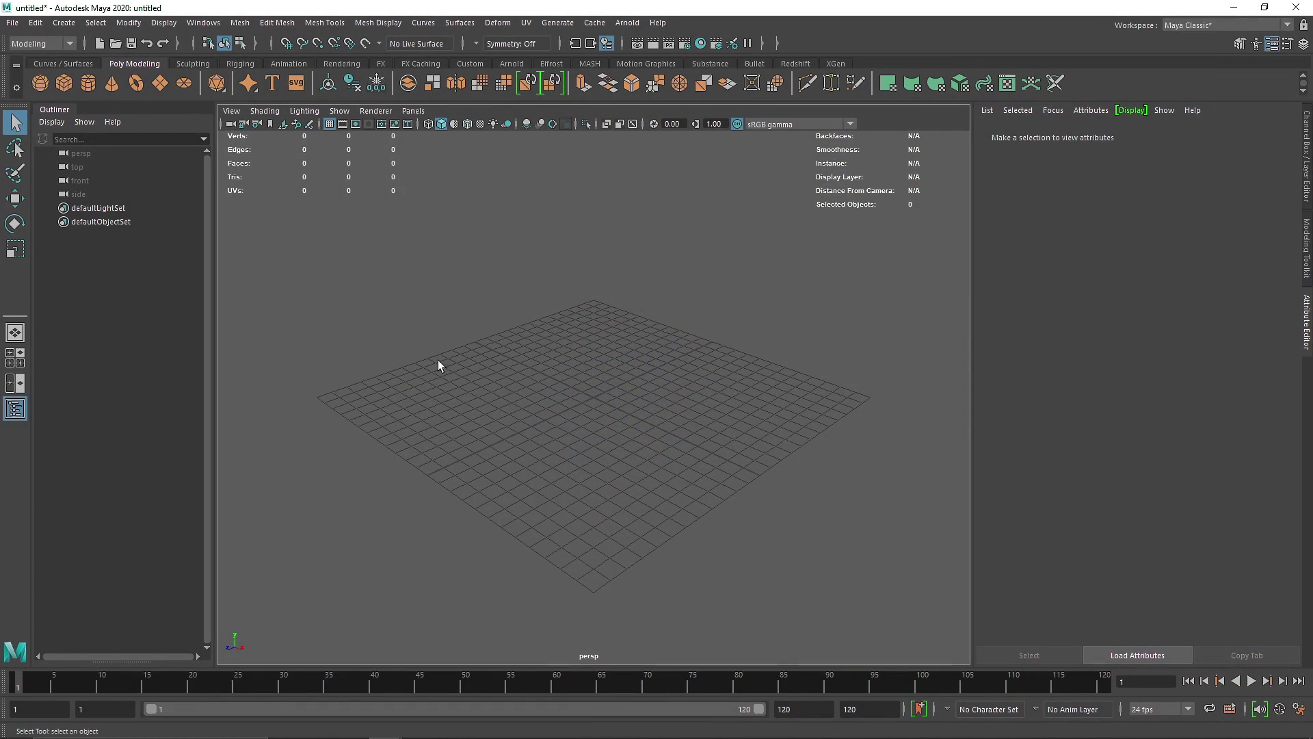
Step: Create a polygon cube, raise it above the grid and scale it up uniformly to about 4.8
left_click(64, 83)
left_click_drag(642, 393, 613, 399, "alt")
scroll(613, 399, "up", 6)
middle_click_drag(625, 362, 613, 419, "alt")
key("w")
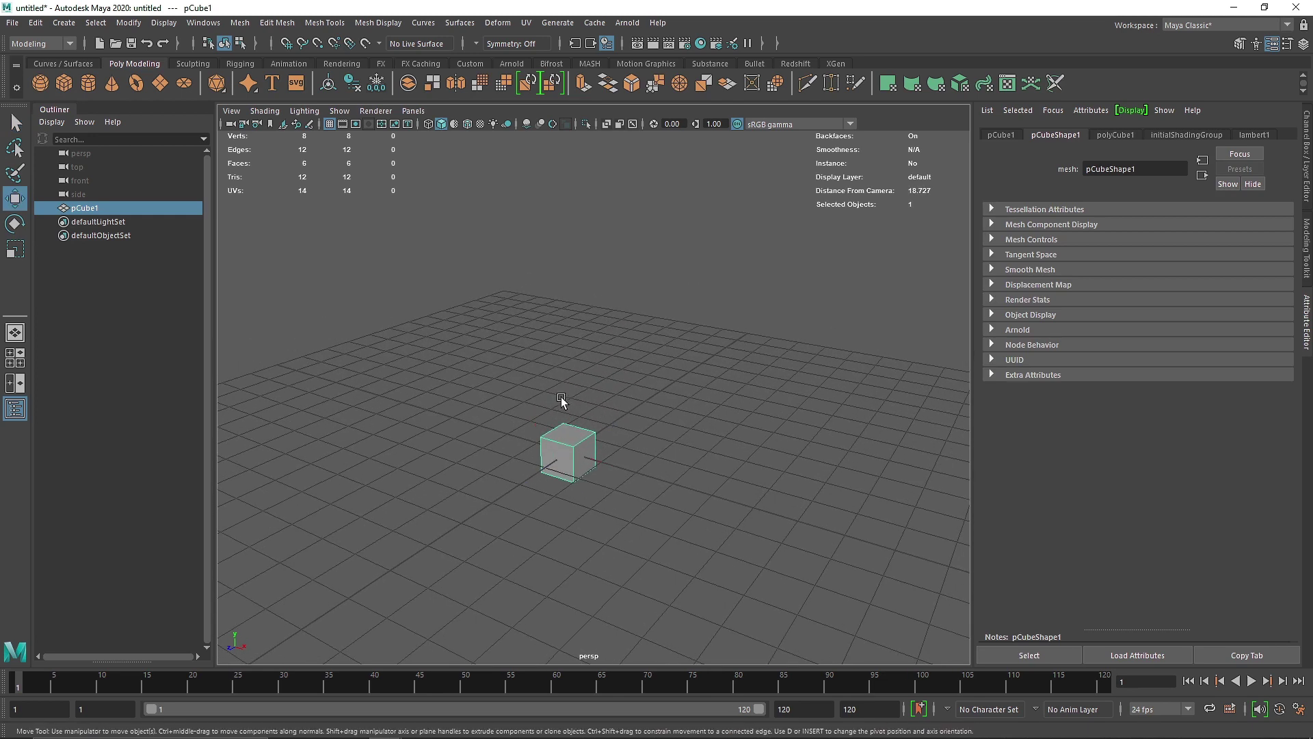
left_click_drag(561, 403, 589, 285)
key("r")
left_click_drag(571, 342, 715, 375)
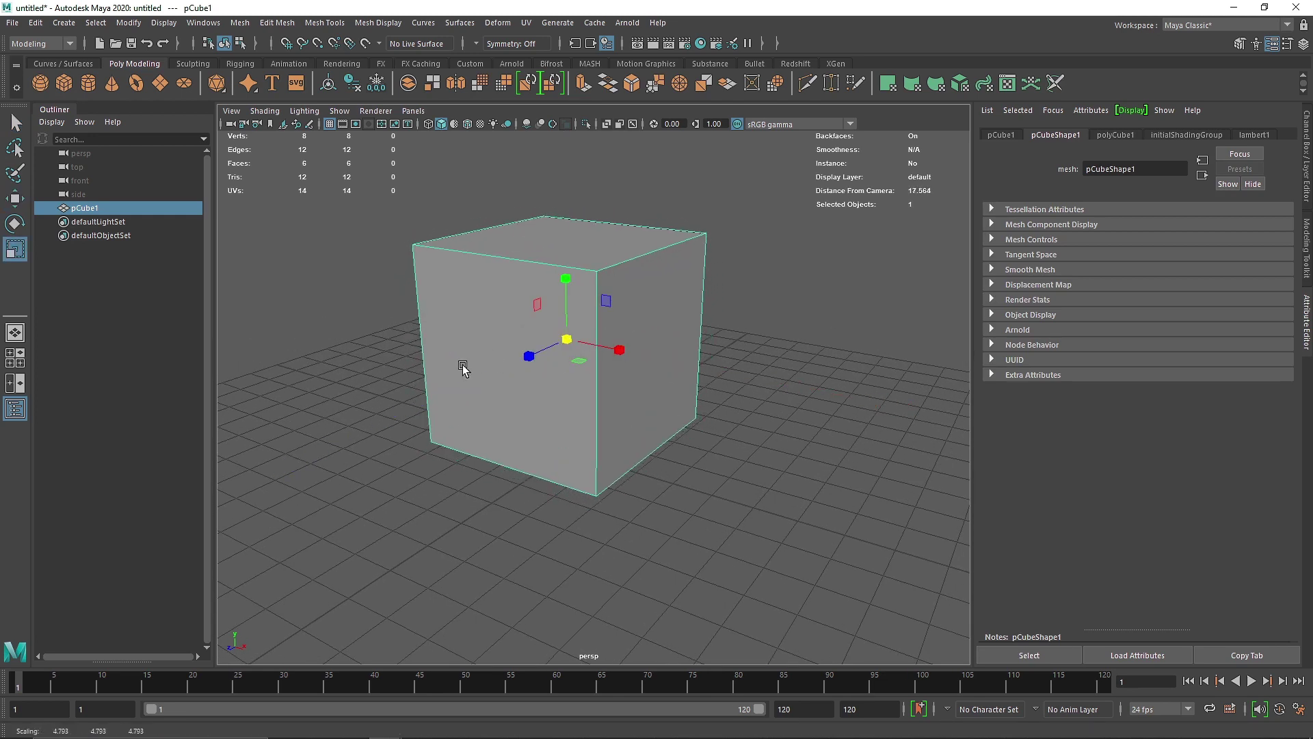
Step: Scale the cube non-uniformly into a wide, thin wall of about 12.36 by 6.57 by 0.61
mouse_move(529, 357)
left_mouse_down()
mouse_move(563, 349)
mouse_move(575, 325)
mouse_move(603, 368)
mouse_move(673, 395)
mouse_move(523, 375)
left_mouse_up()
left_click_drag(668, 397, 691, 335, "alt")
left_click_drag(605, 345, 676, 406, "alt")
key("w")
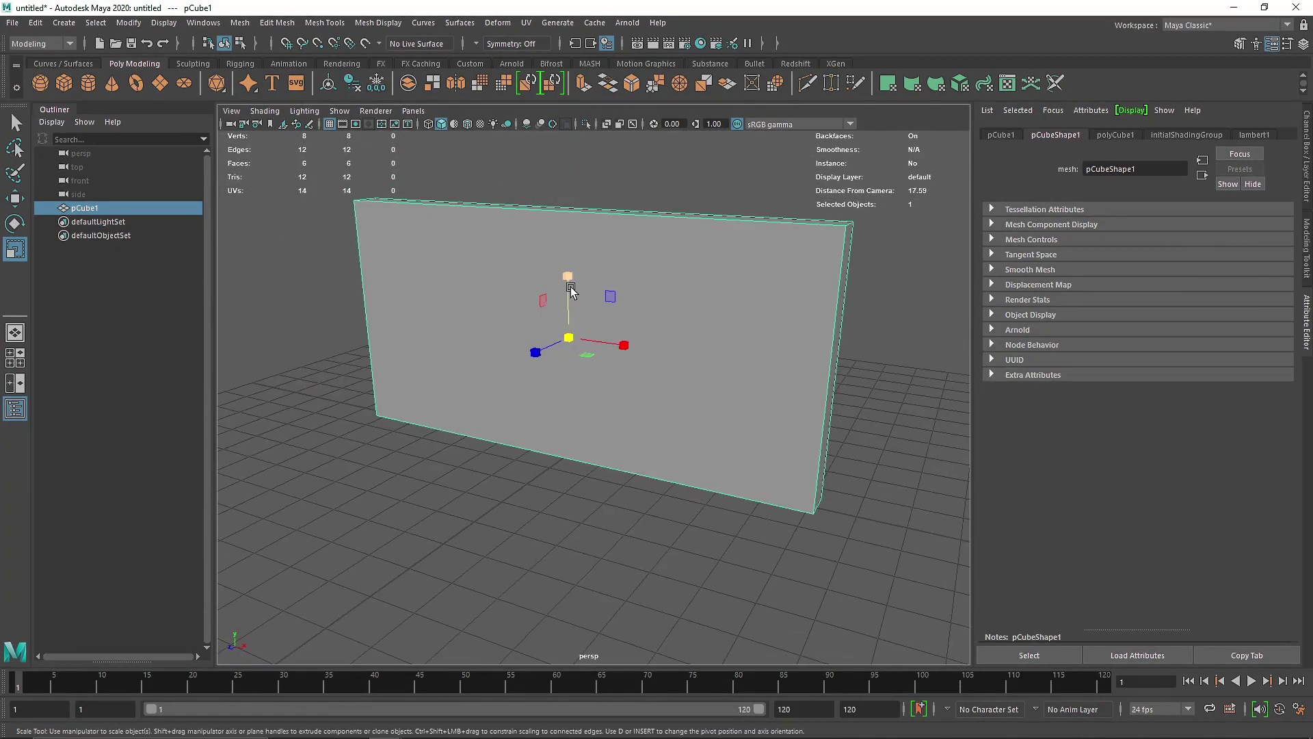
left_click_drag(570, 287, 657, 383)
key("w")
key("r")
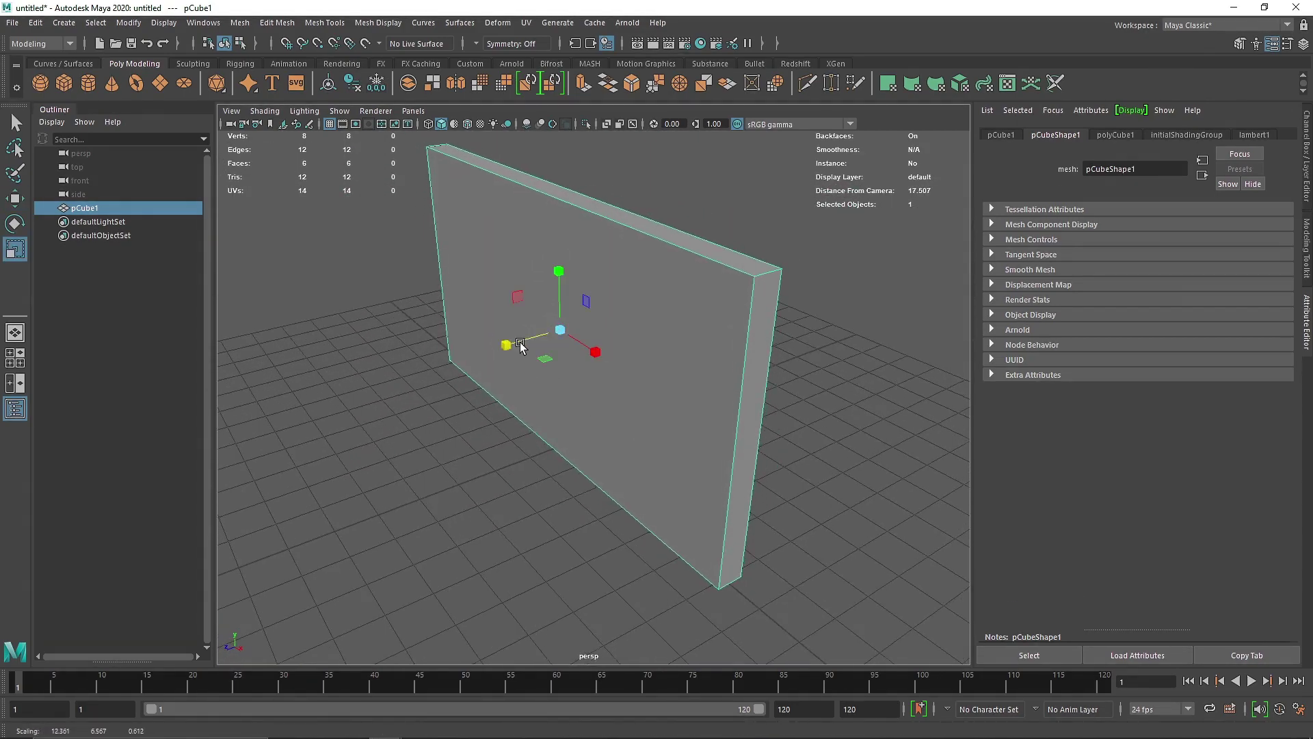
Step: Rename the scaled cube to Wall
left_click_drag(457, 393, 434, 328, "alt")
scroll(585, 366, "down", 4)
double_click(119, 207)
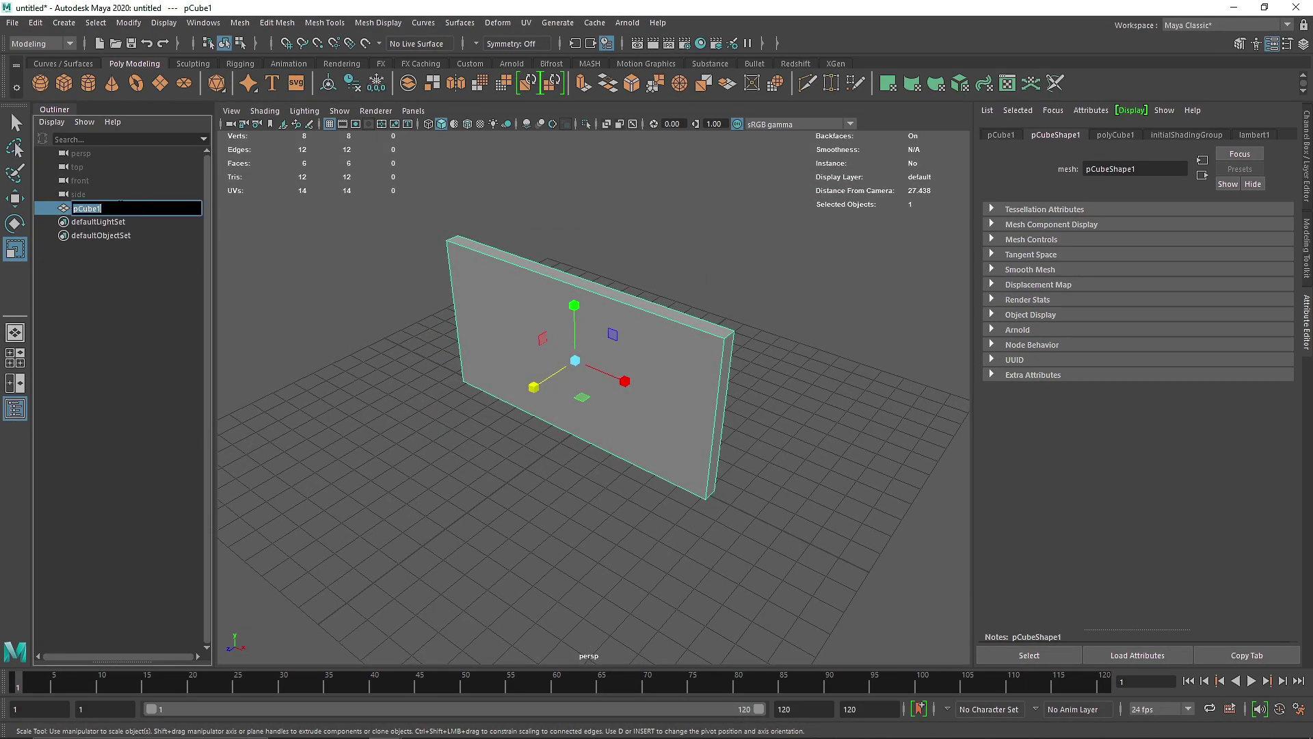
type("Wall")
key("Return")
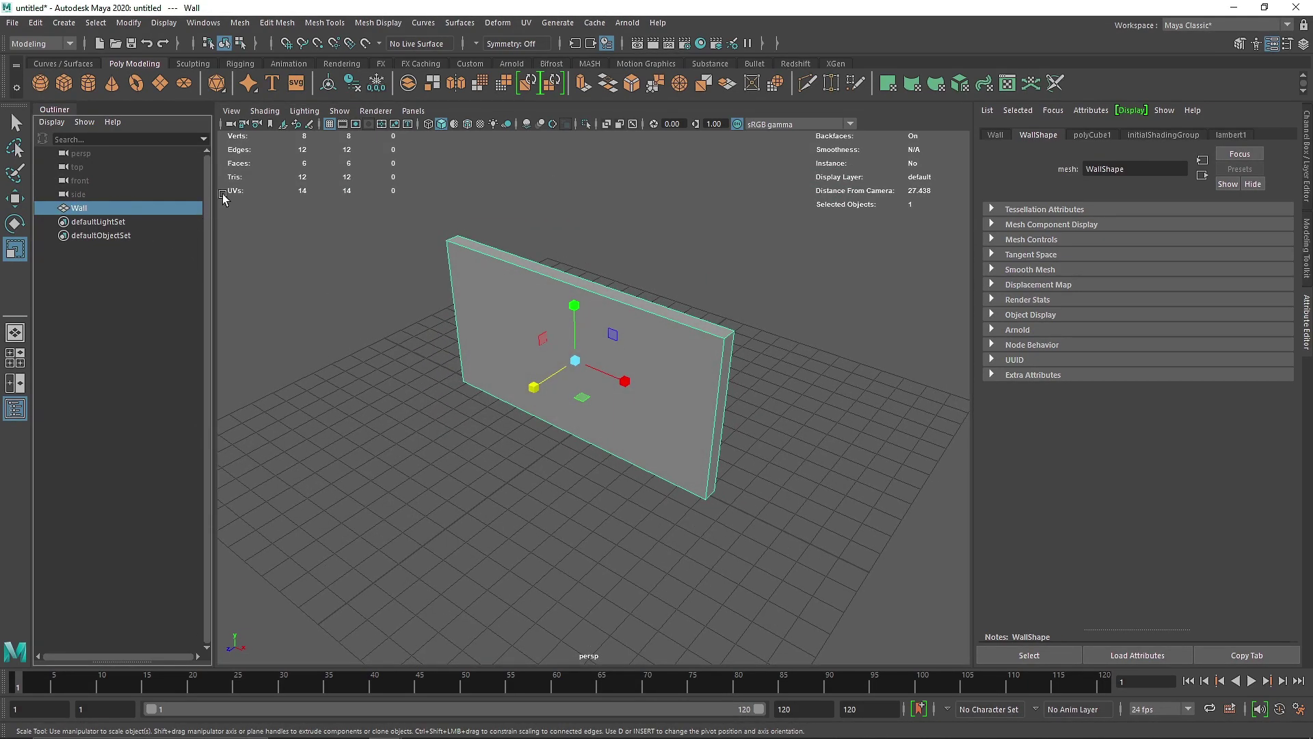
Step: Switch to the FX menu set and open the options for the Shatter effect
left_click(48, 44)
left_click(37, 99)
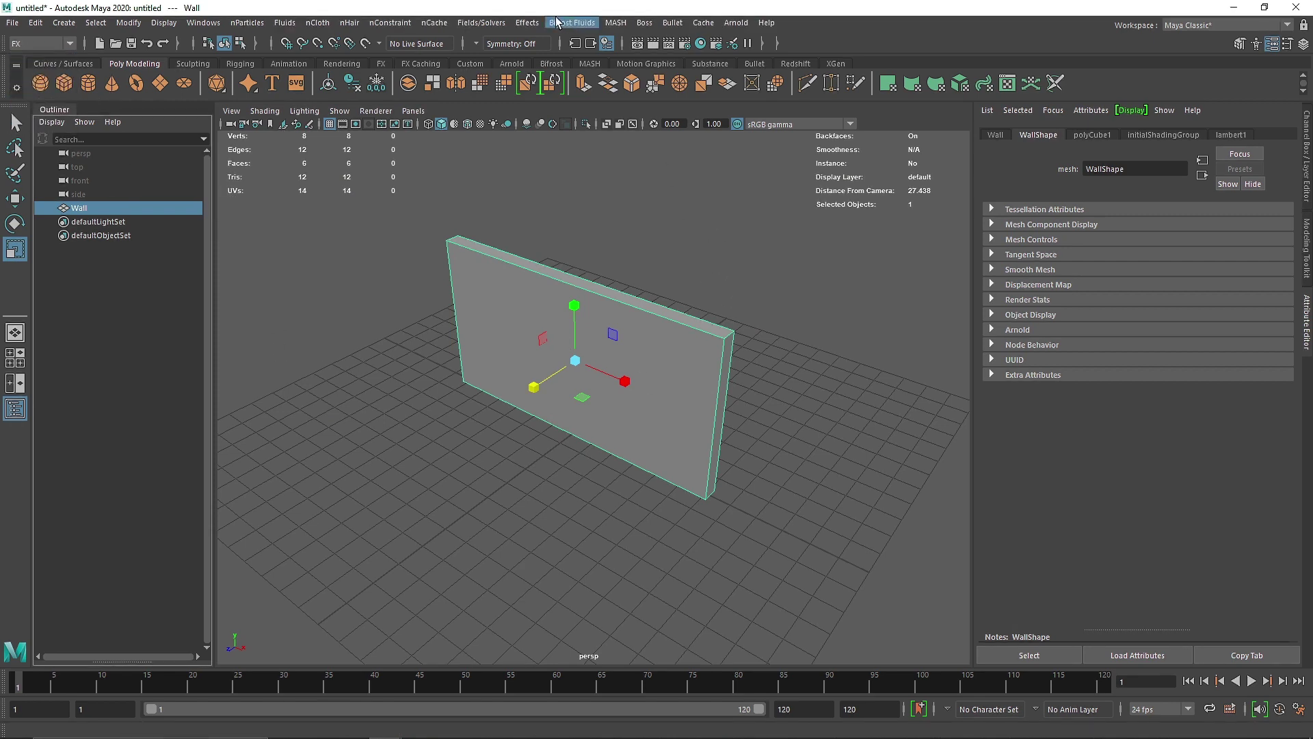
left_click(527, 23)
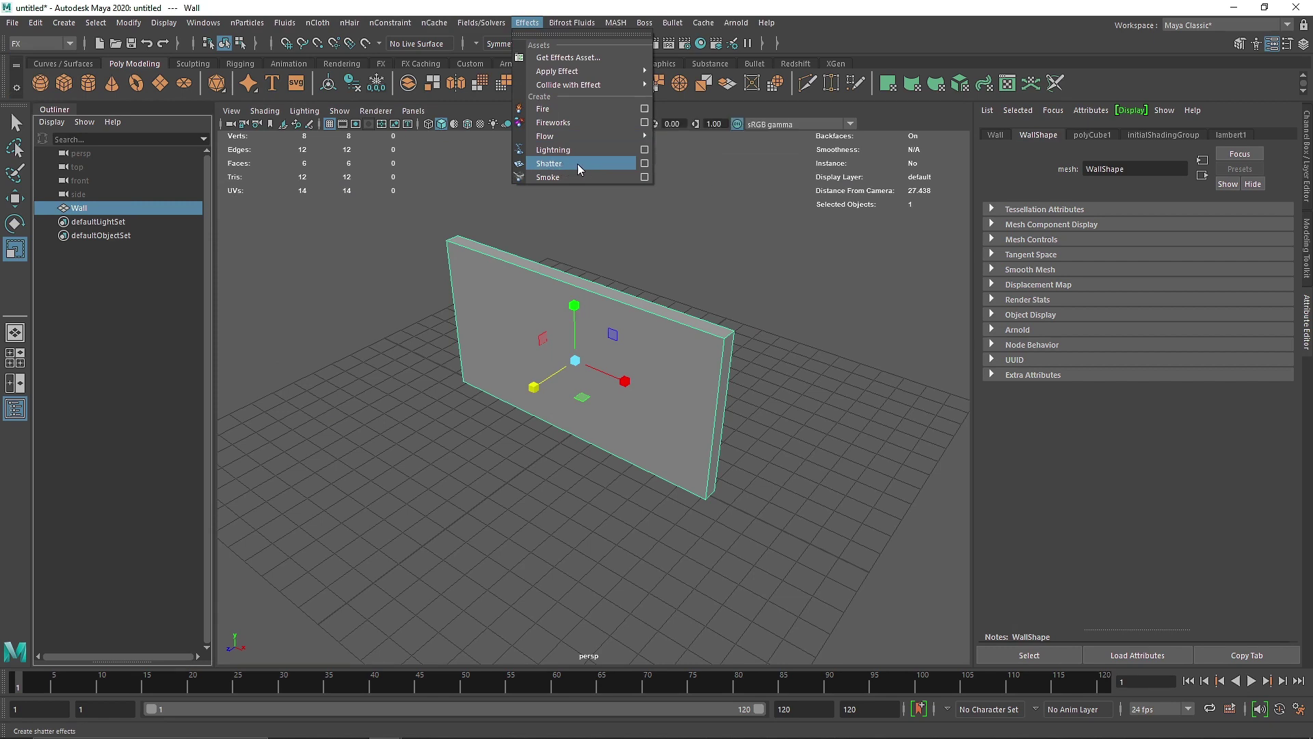
left_click(644, 164)
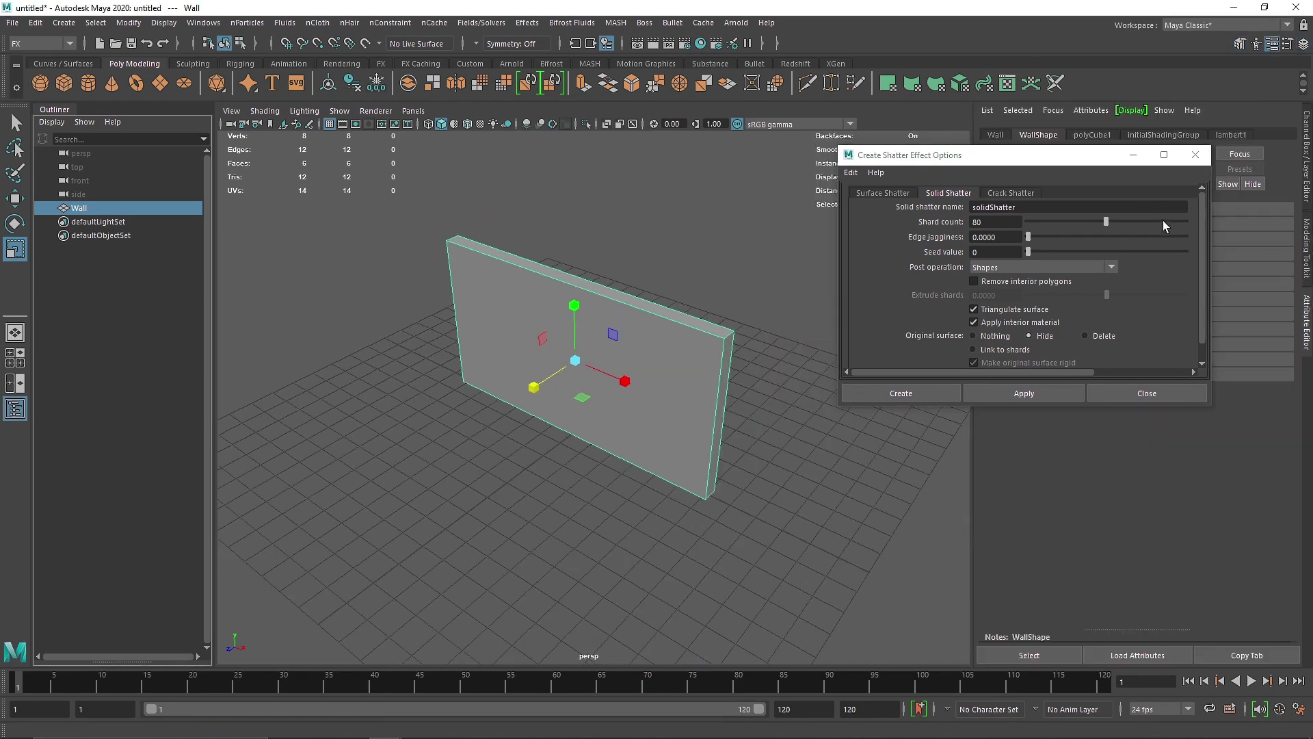
Step: Display the wall's channel values, then freeze its transformations and delete its construction history
key("ctrl+a")
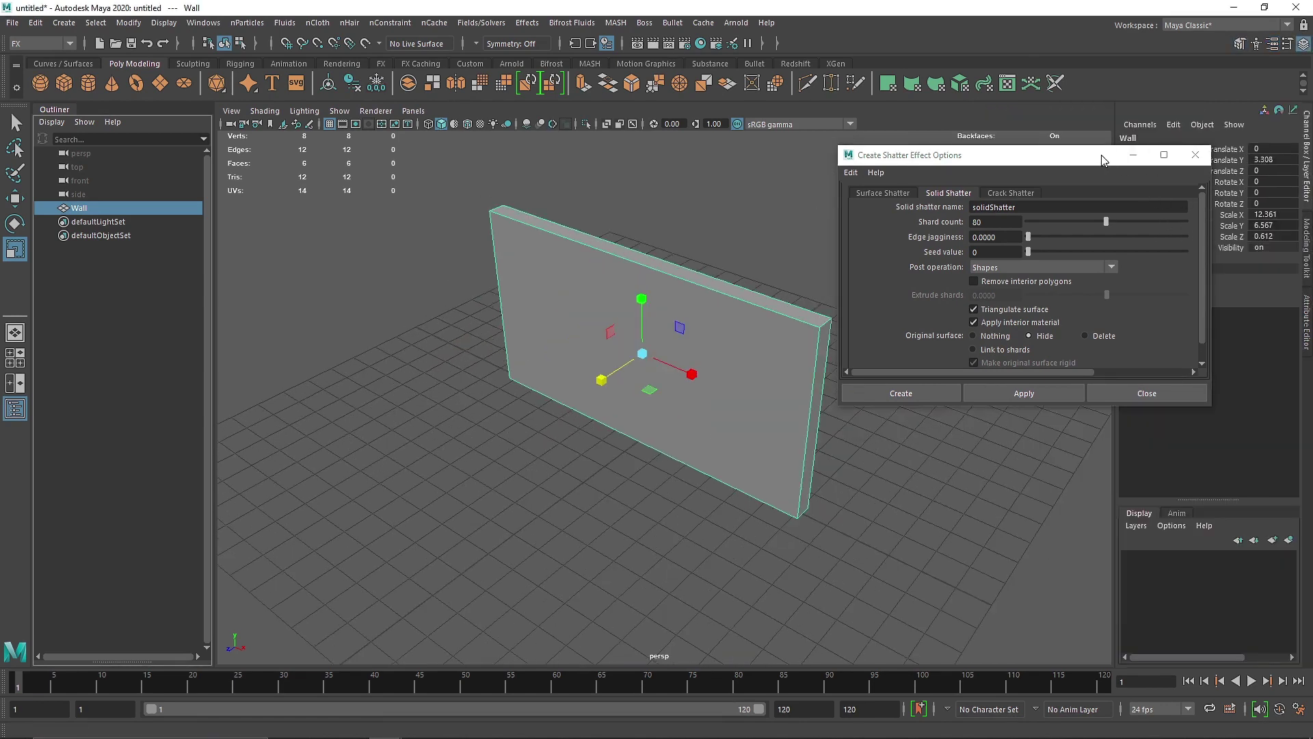
left_click_drag(1103, 160, 1042, 161)
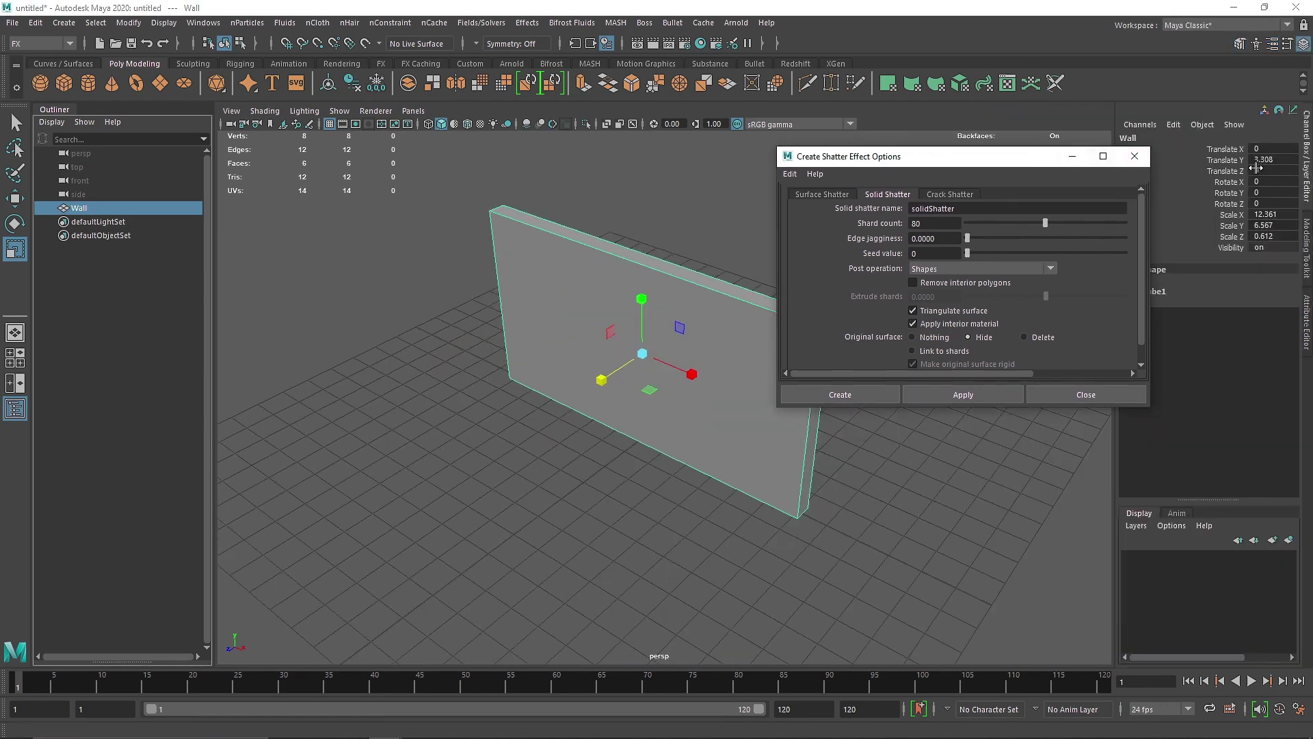
left_click(376, 82)
left_click(352, 83)
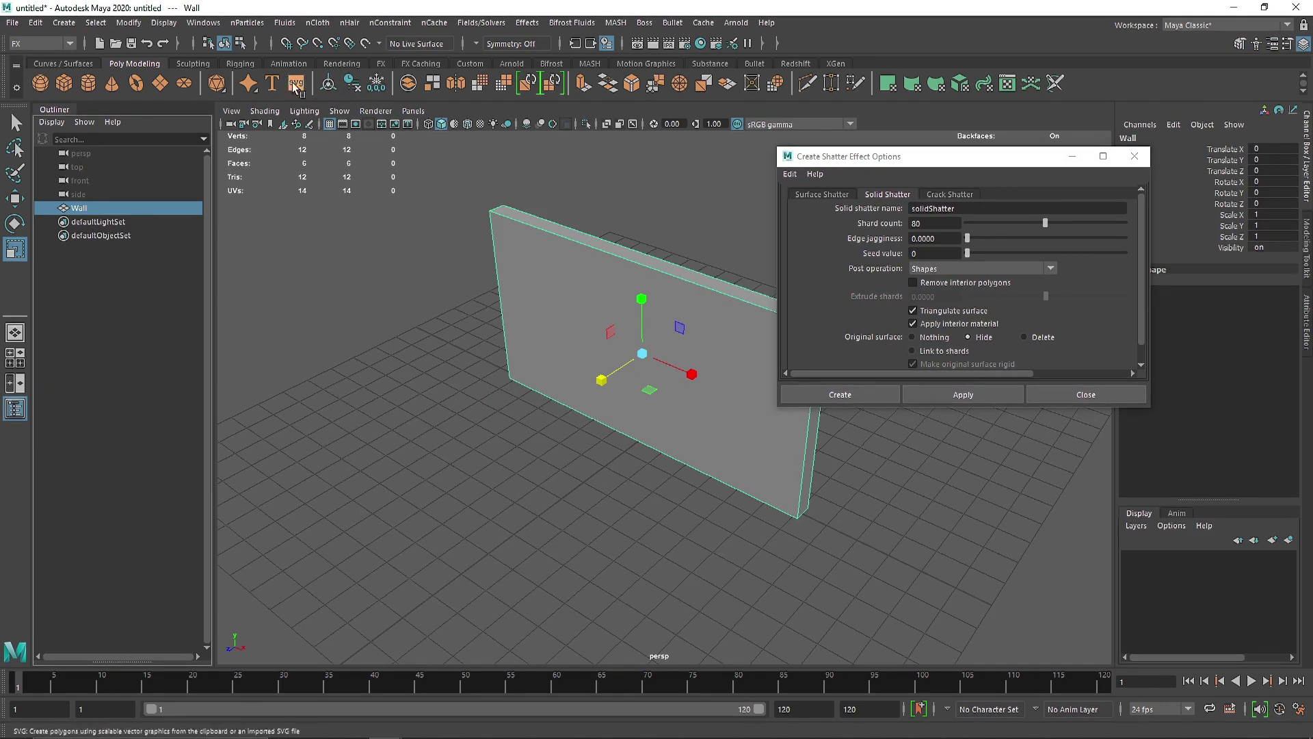
left_click(32, 23)
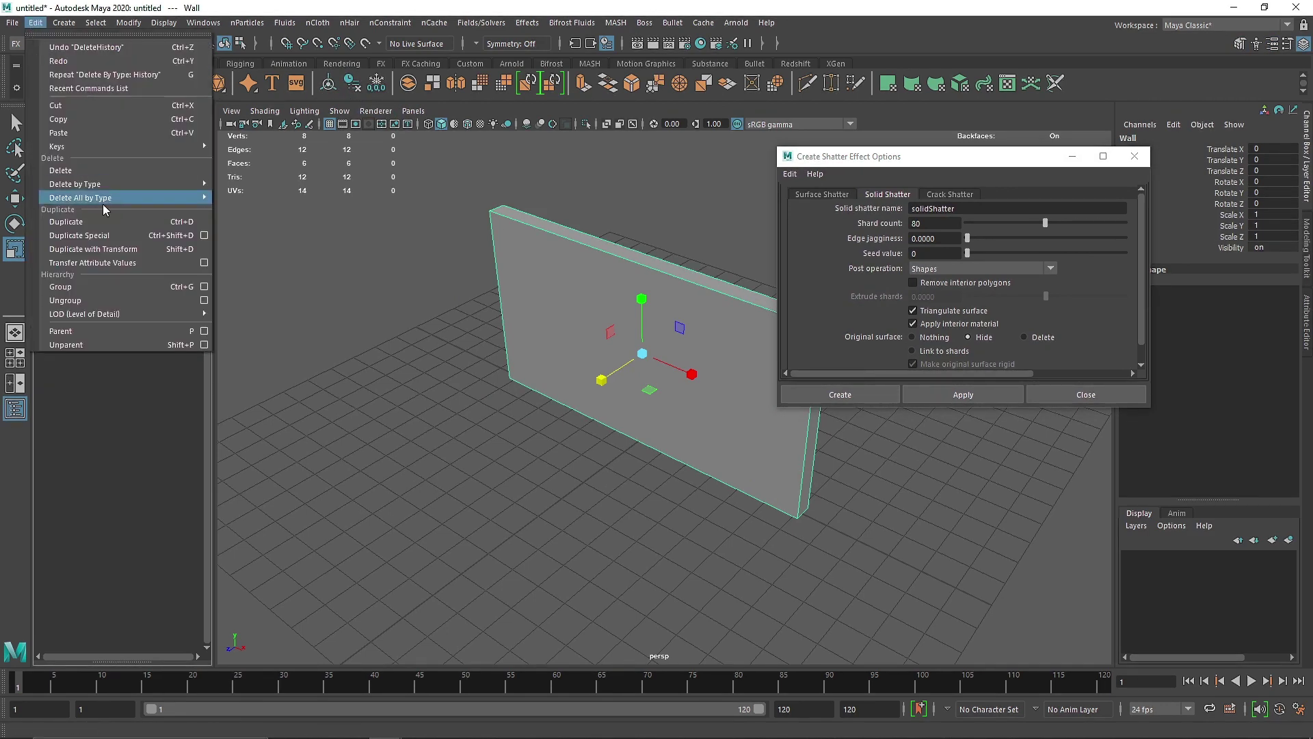
mouse_move(121, 187)
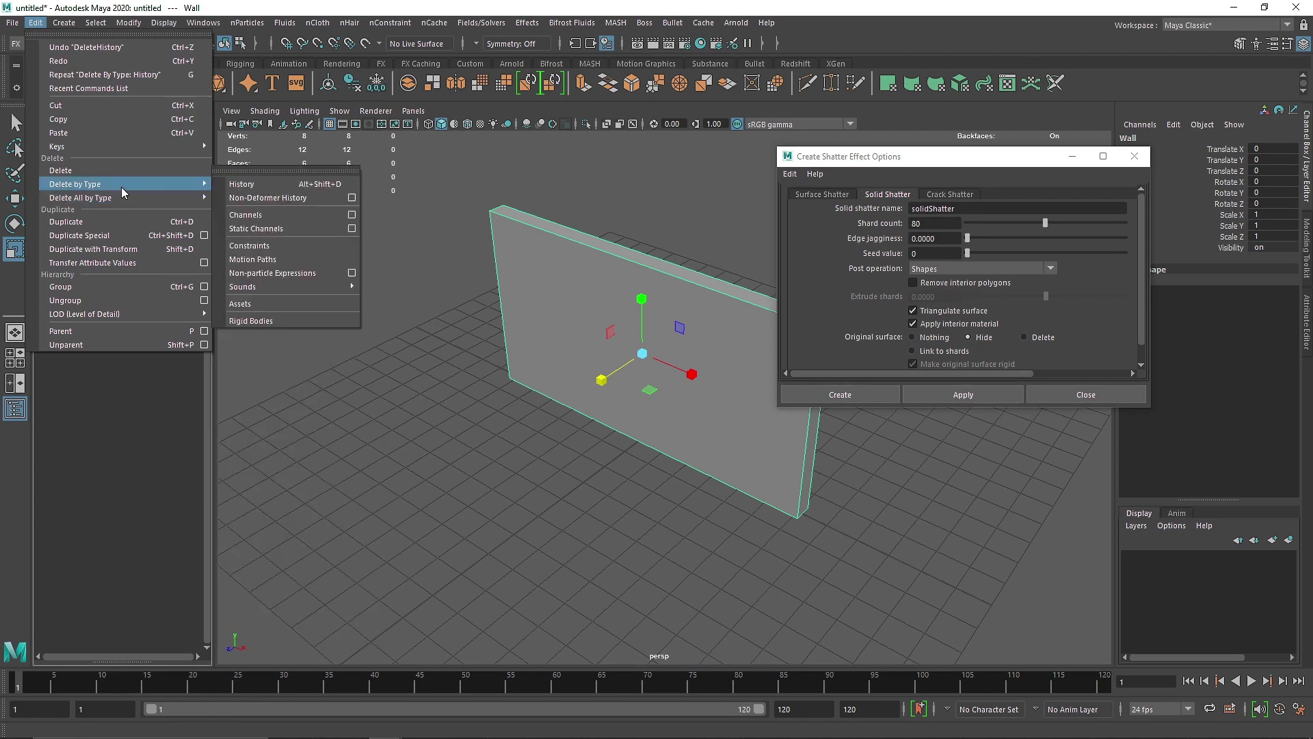
left_click(138, 25)
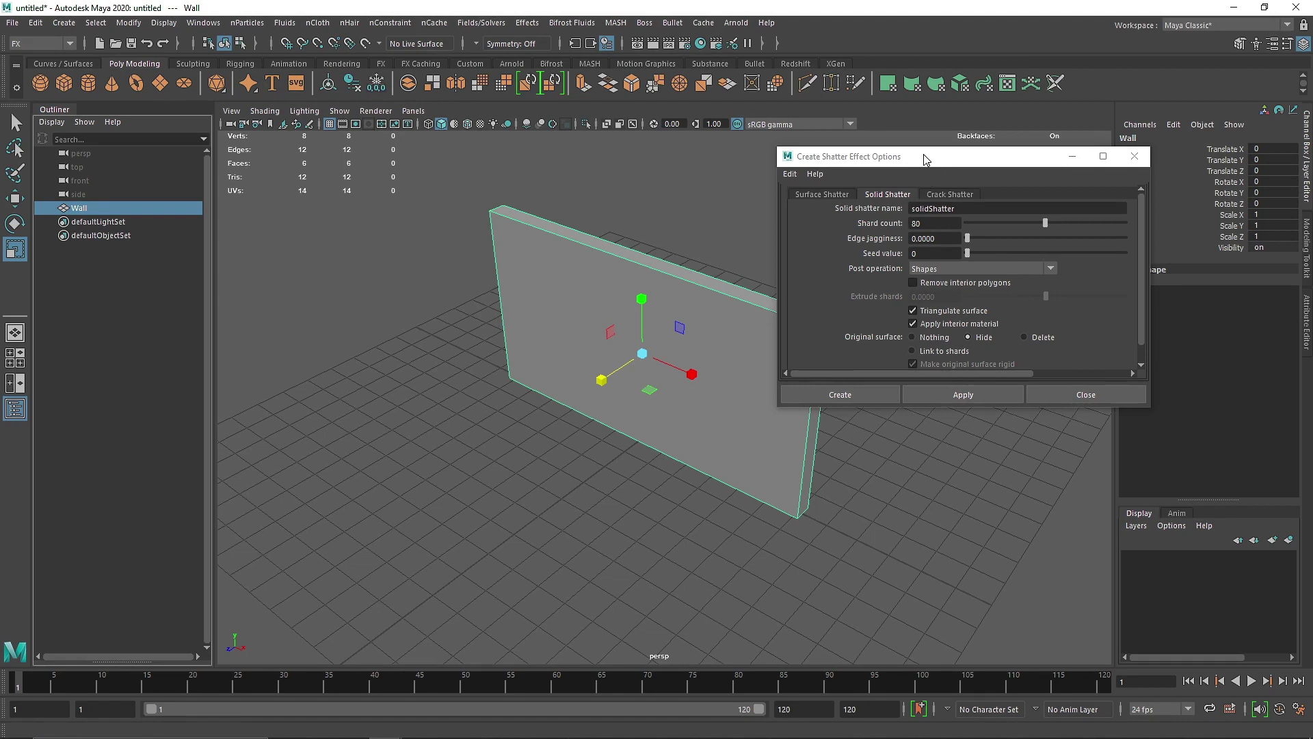
left_click_drag(925, 159, 955, 204)
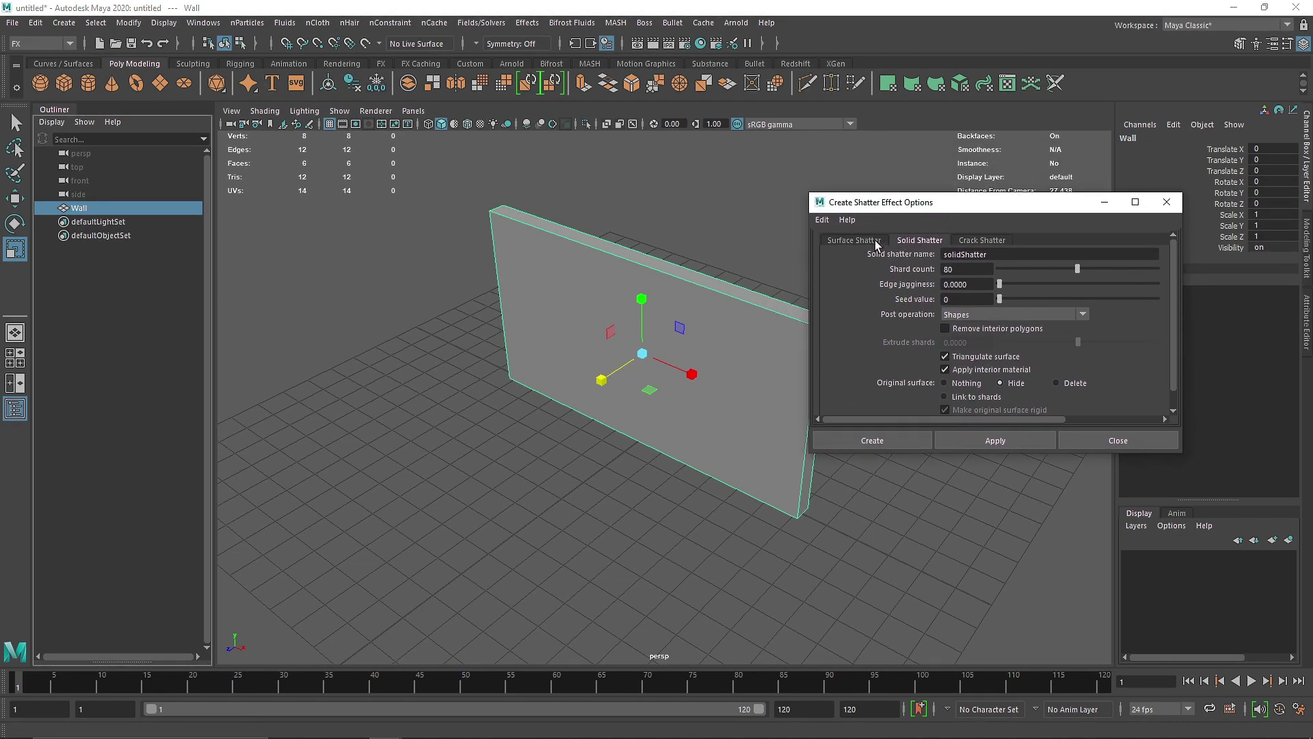
left_click(855, 240)
left_click(984, 241)
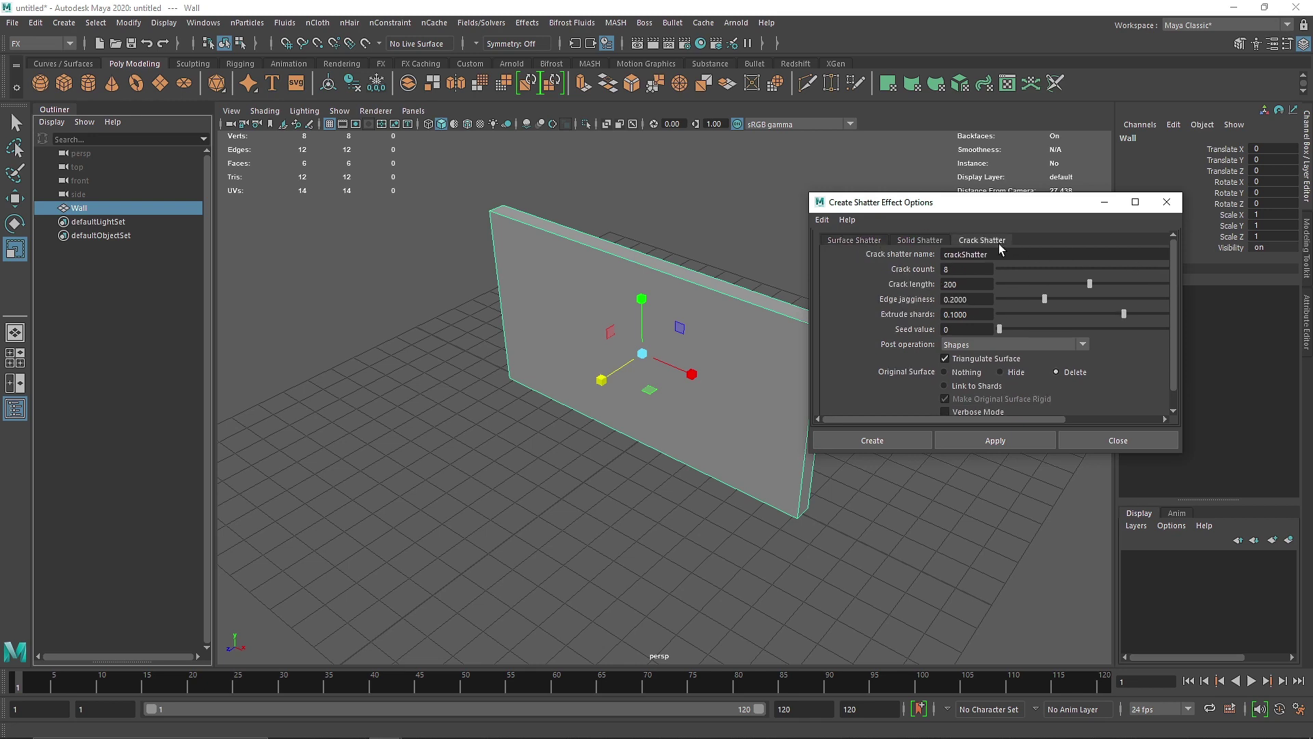
Step: Apply a Solid Shatter to the wall with shard count 100 and edge jagginess 0.1, then close the options
left_click(936, 237)
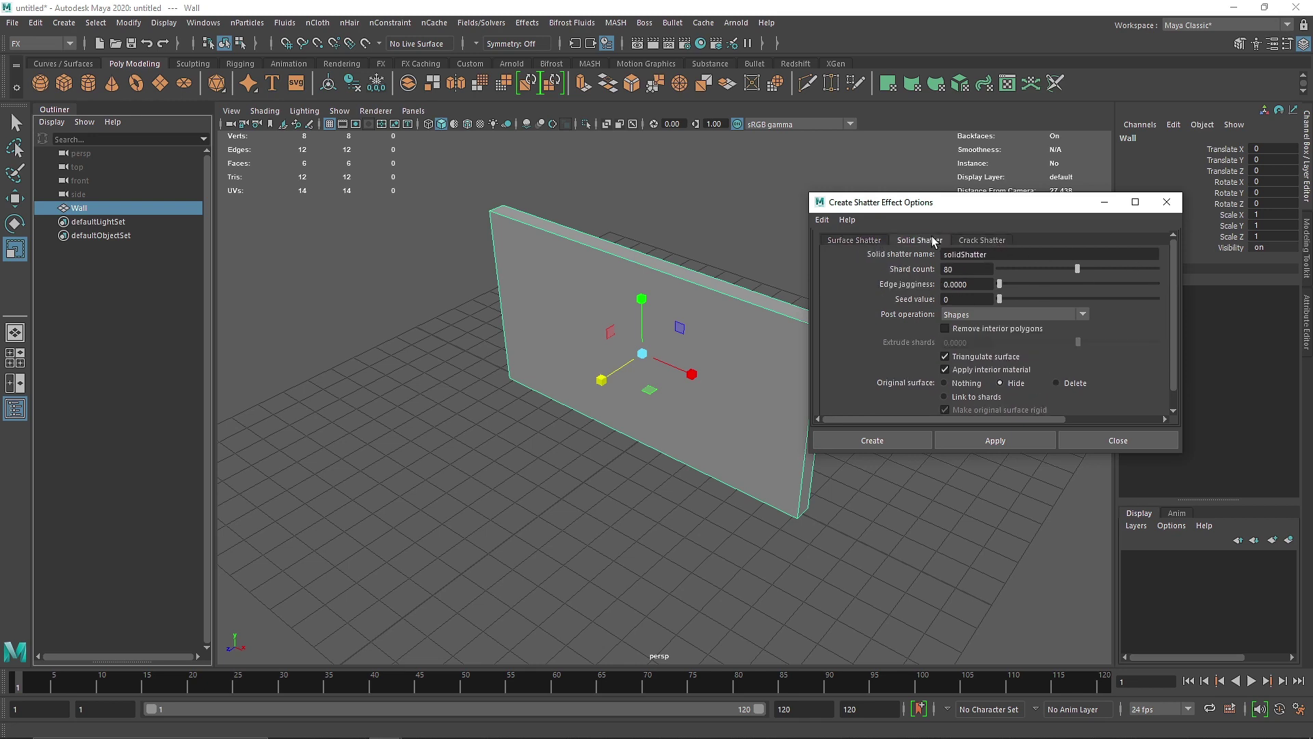
double_click(950, 270)
left_click(972, 283)
type(".1")
key("Return")
left_click(960, 299)
left_click(978, 284)
left_click(978, 442)
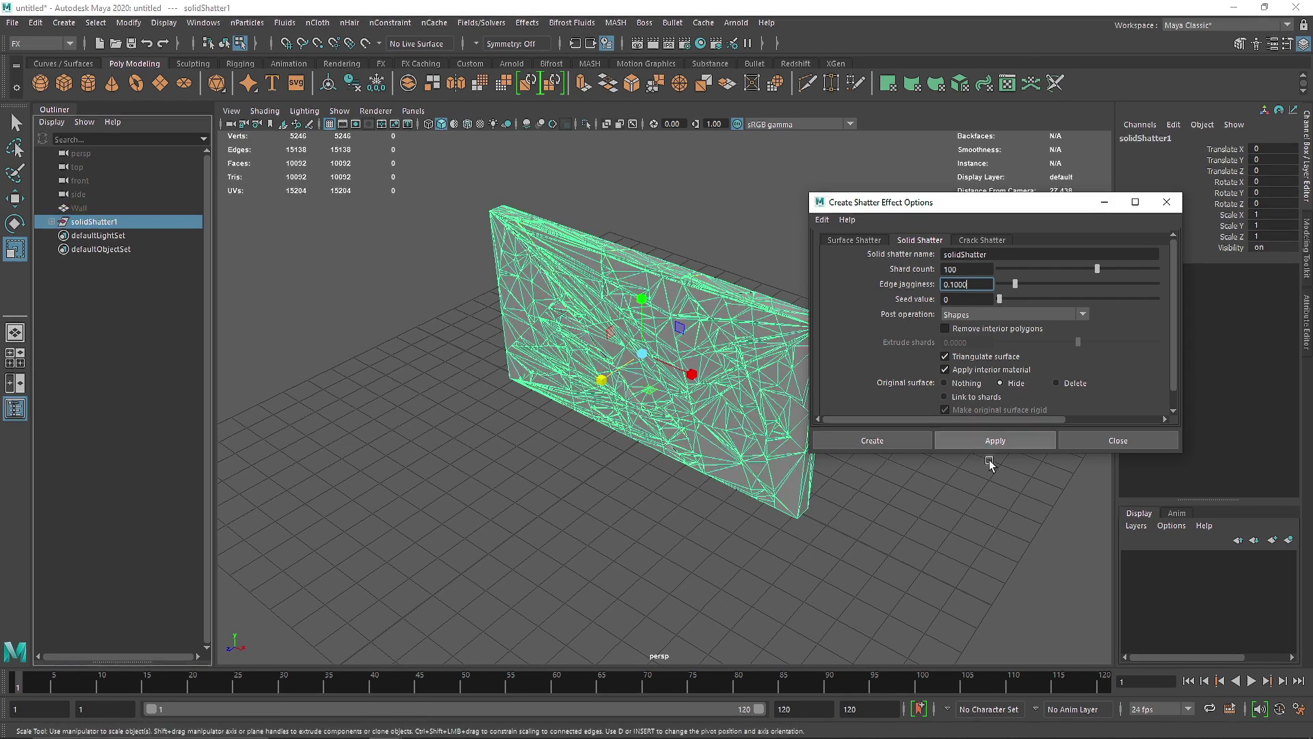
left_click(1108, 440)
Step: Return the shattered wall to object selection mode via a shard near its upper edge
left_click(942, 387)
left_click_drag(568, 338, 361, 318, "alt")
left_click(717, 301)
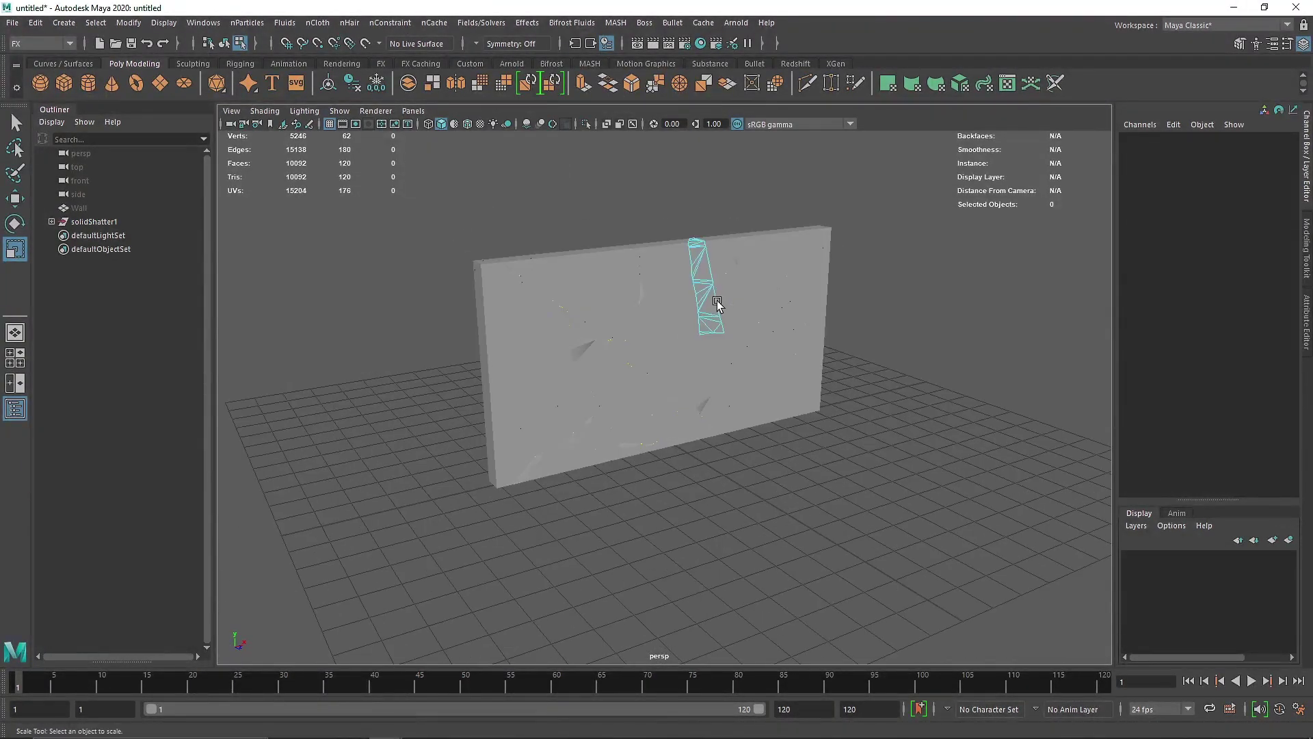
right_click_drag(649, 260, 802, 172)
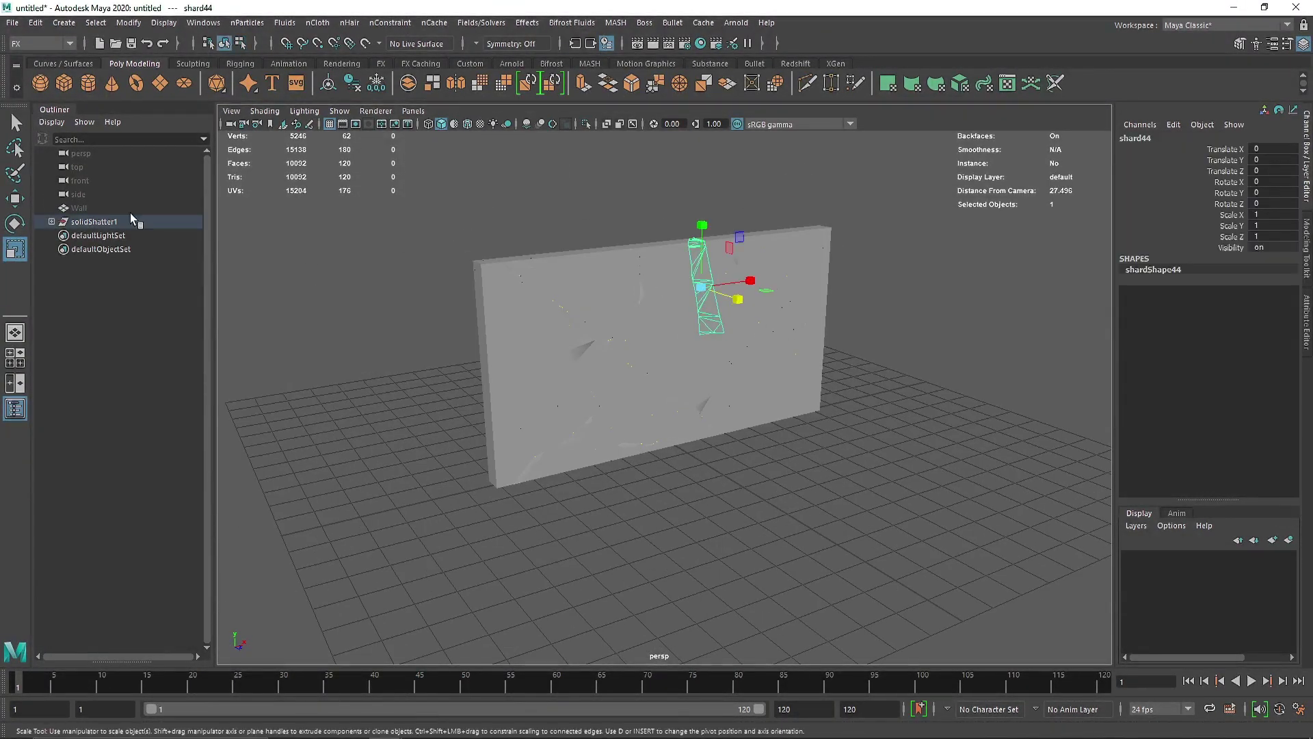
Step: Inspect the solidShatter1 group and the wall's surface shading from several angles and distances
left_click(100, 222)
left_click_drag(588, 320, 499, 285, "alt")
scroll(575, 274, "up", 3)
left_click_drag(574, 272, 571, 302, "alt")
scroll(574, 305, "down", 1)
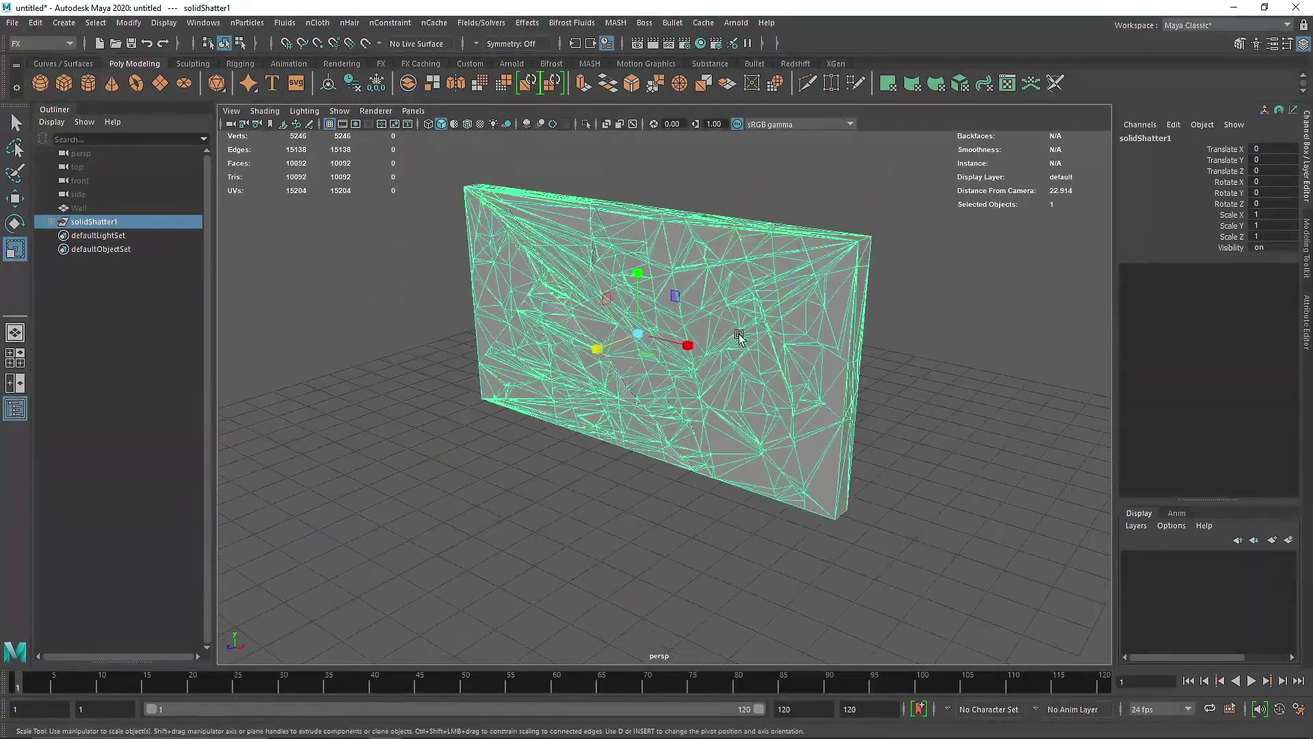
left_click(934, 345)
left_click_drag(668, 334, 528, 273, "alt")
scroll(573, 326, "up", 3)
left_click_drag(573, 325, 467, 239, "alt")
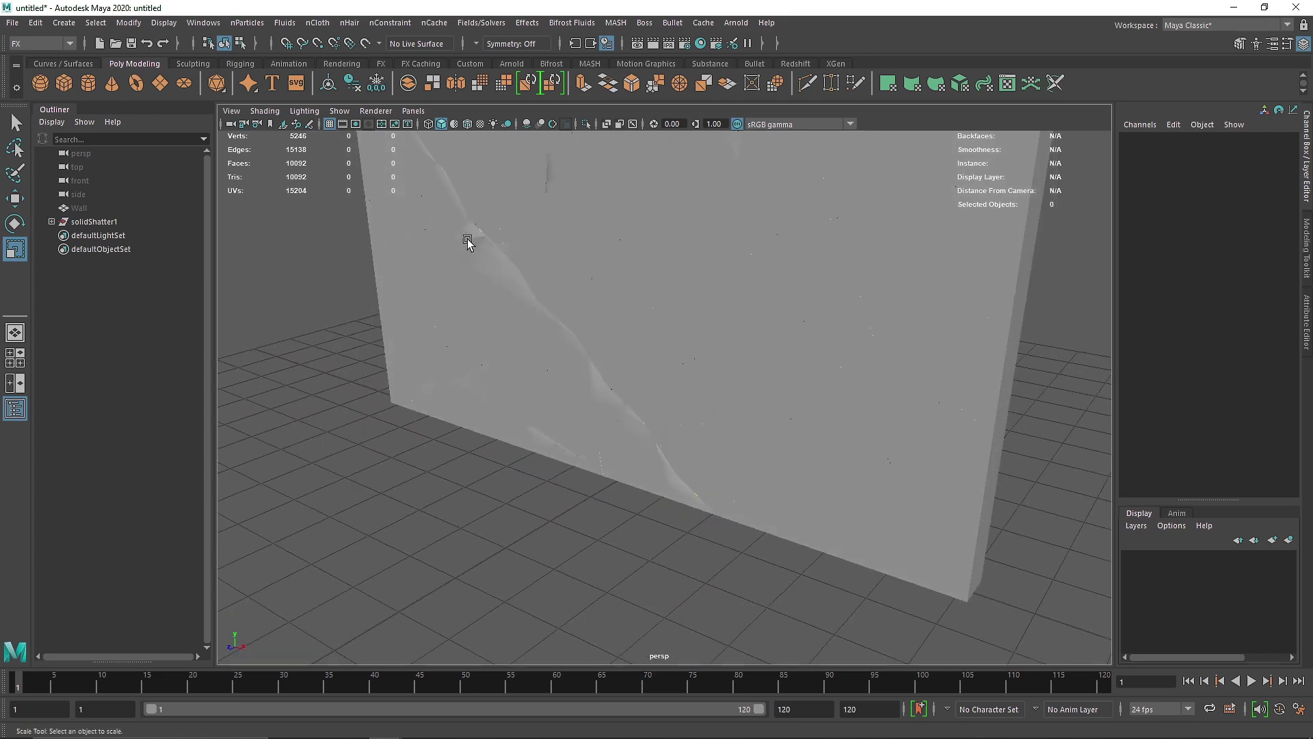
scroll(601, 301, "down", 3)
middle_click_drag(647, 311, 635, 348, "alt")
scroll(635, 349, "down", 2)
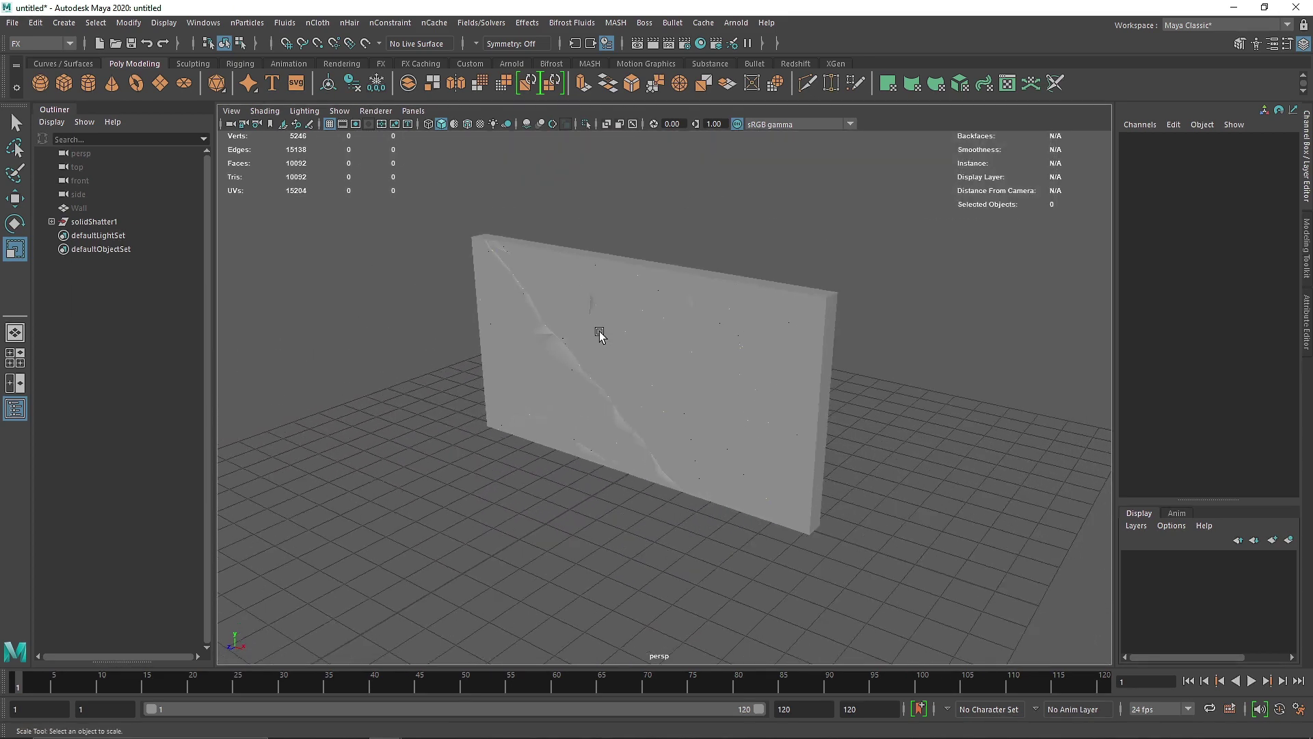
Step: Select every shard of the wall and harden their edges
left_click_drag(411, 191, 920, 565)
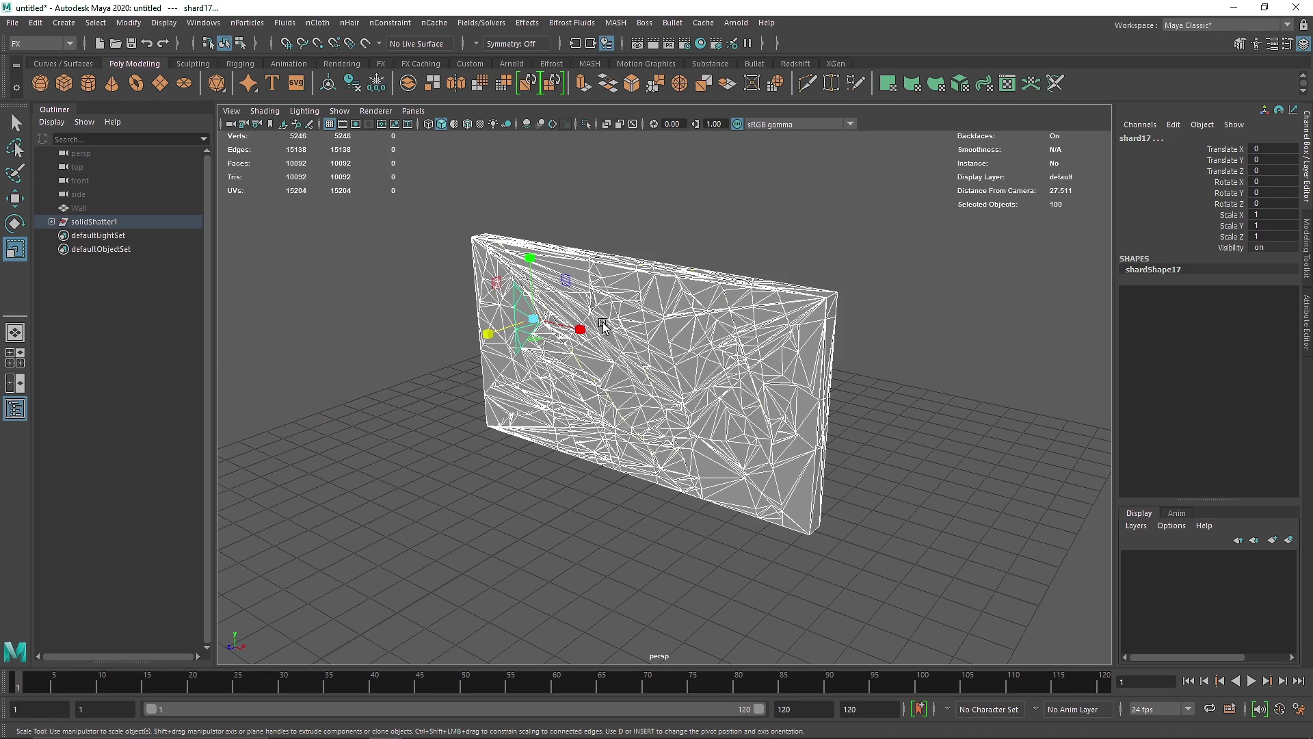
right_click_drag(602, 322, 719, 375, "shift")
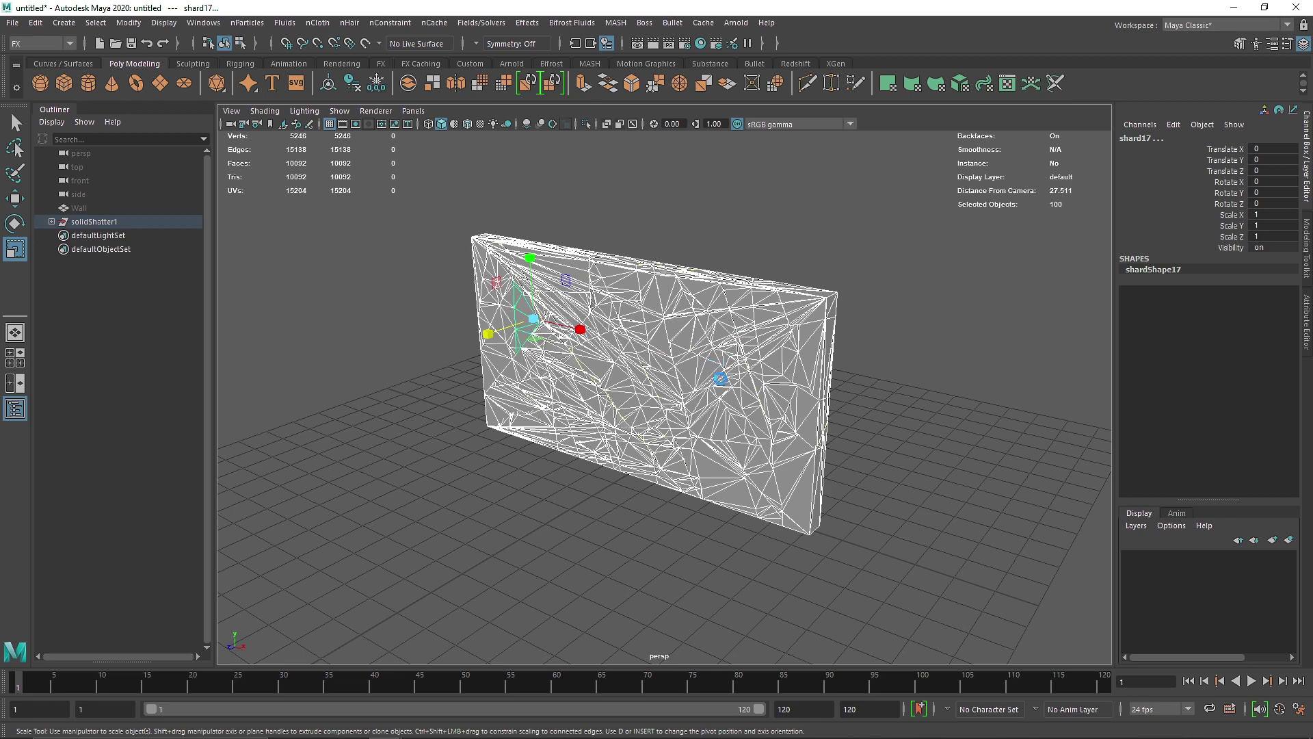
left_click(897, 298)
mouse_move(684, 358)
left_mouse_down("alt")
mouse_move(568, 335)
mouse_move(779, 342)
mouse_move(701, 356)
left_mouse_up("alt")
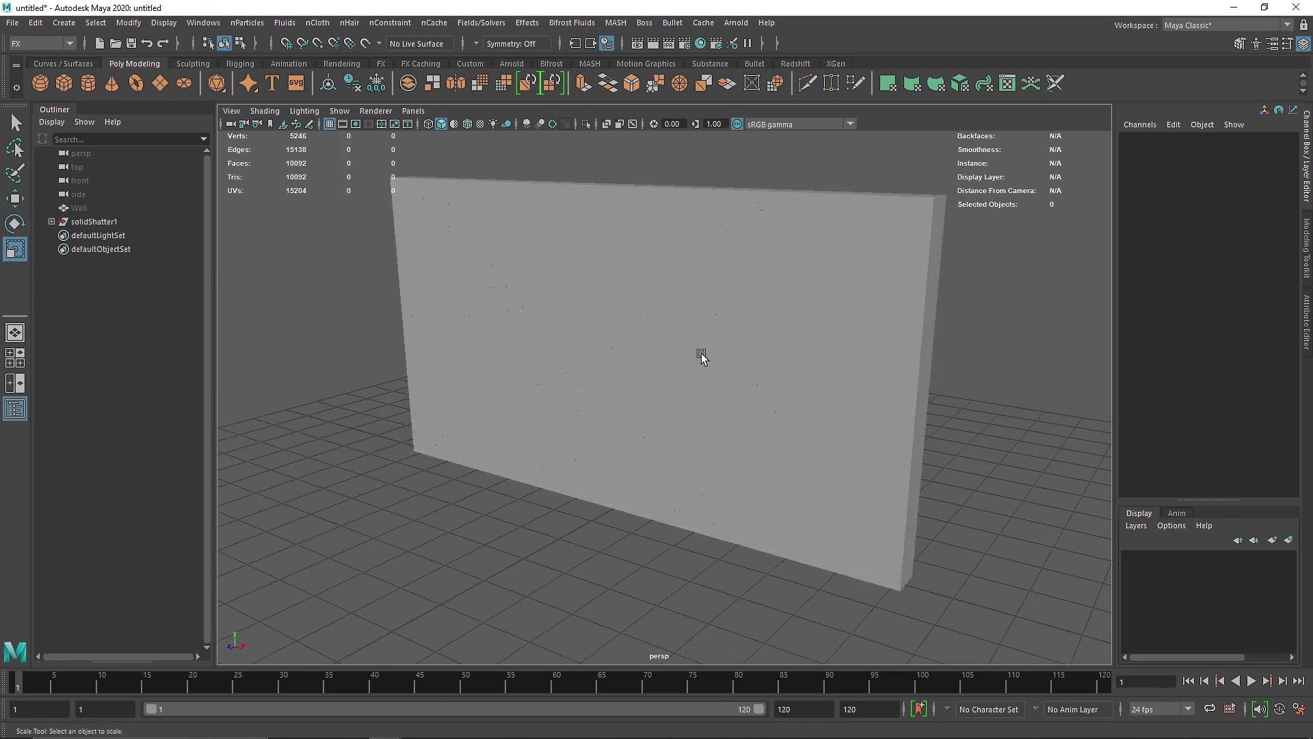
Step: Reselect all shards and soften their edges to compare the shading
scroll(701, 355, "down", 5)
left_click_drag(405, 199, 691, 349)
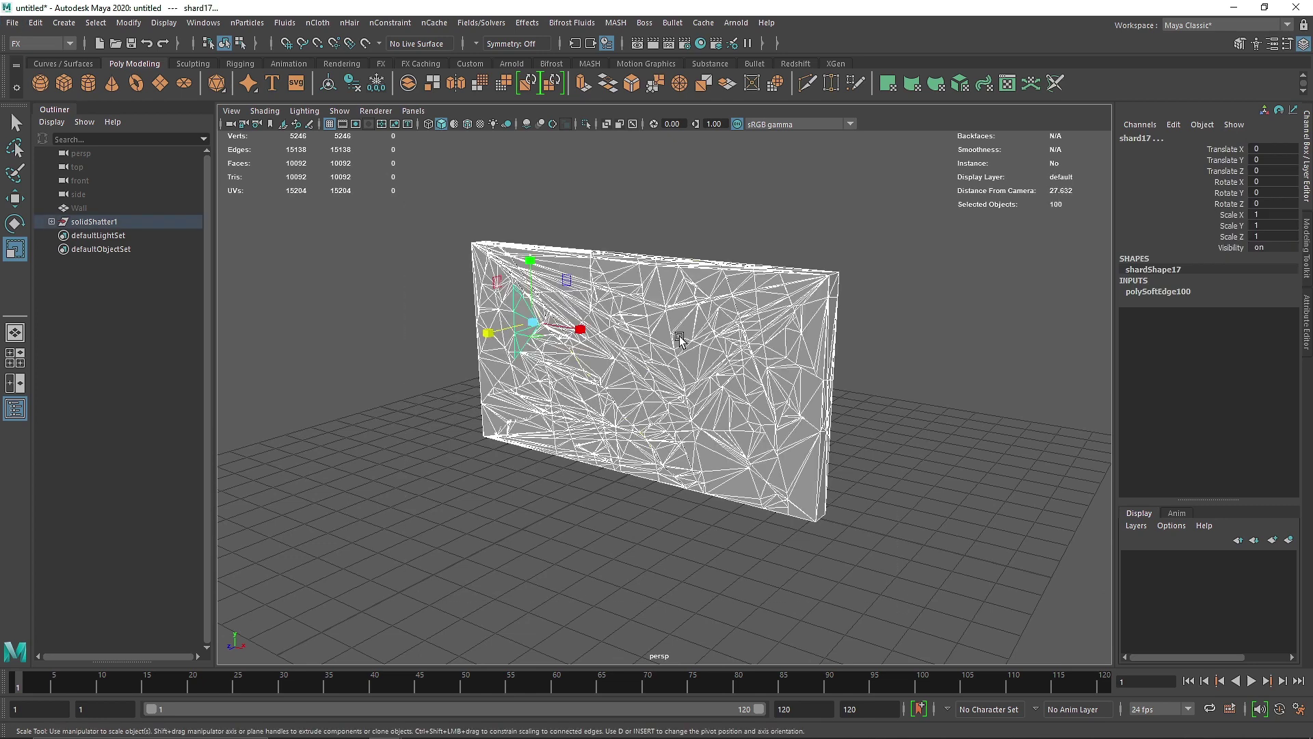
right_click_drag(679, 336, 860, 387, "shift")
right_click_drag(804, 320, 882, 302)
left_click(911, 301)
left_click_drag(911, 304, 709, 376, "alt")
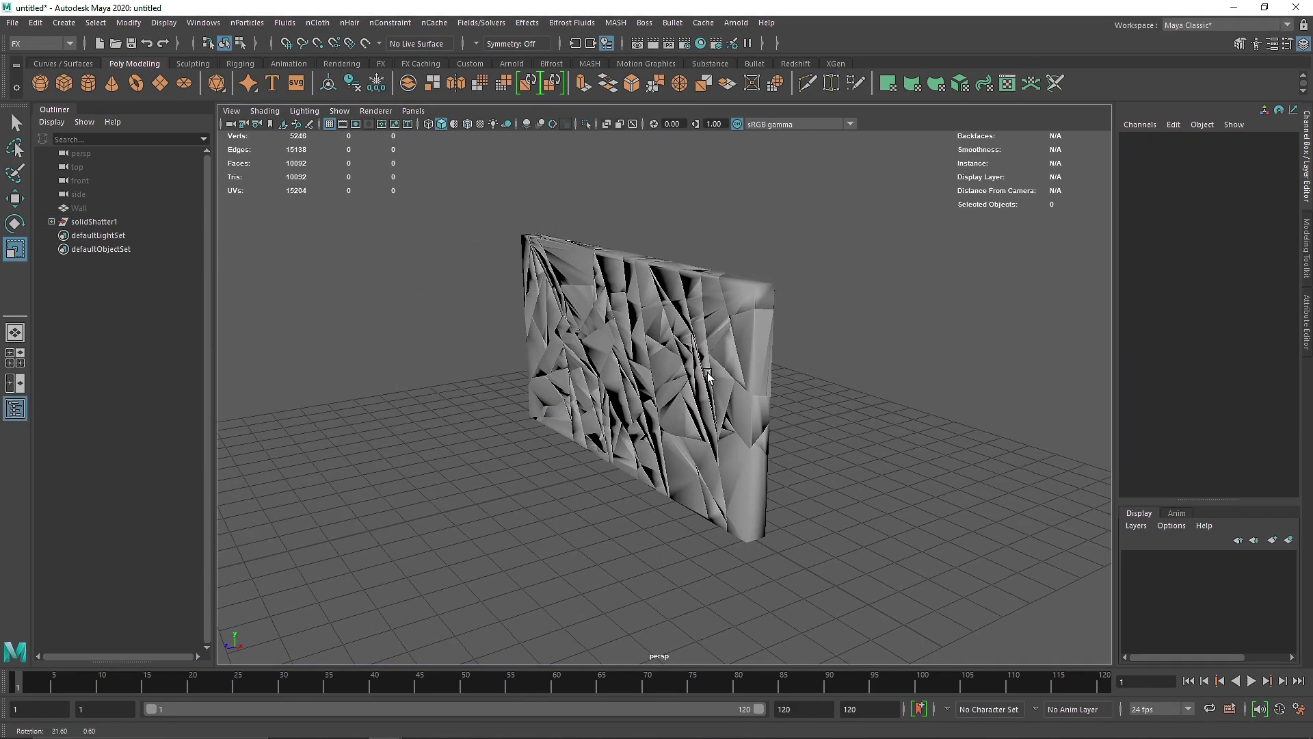
Step: Select all the shards and harden their edges again
mouse_move(454, 190)
left_mouse_down()
mouse_move(515, 269)
mouse_move(833, 561)
left_mouse_up()
left_click_drag(673, 487, 733, 491, "alt")
right_click_drag(718, 378, 828, 430, "shift")
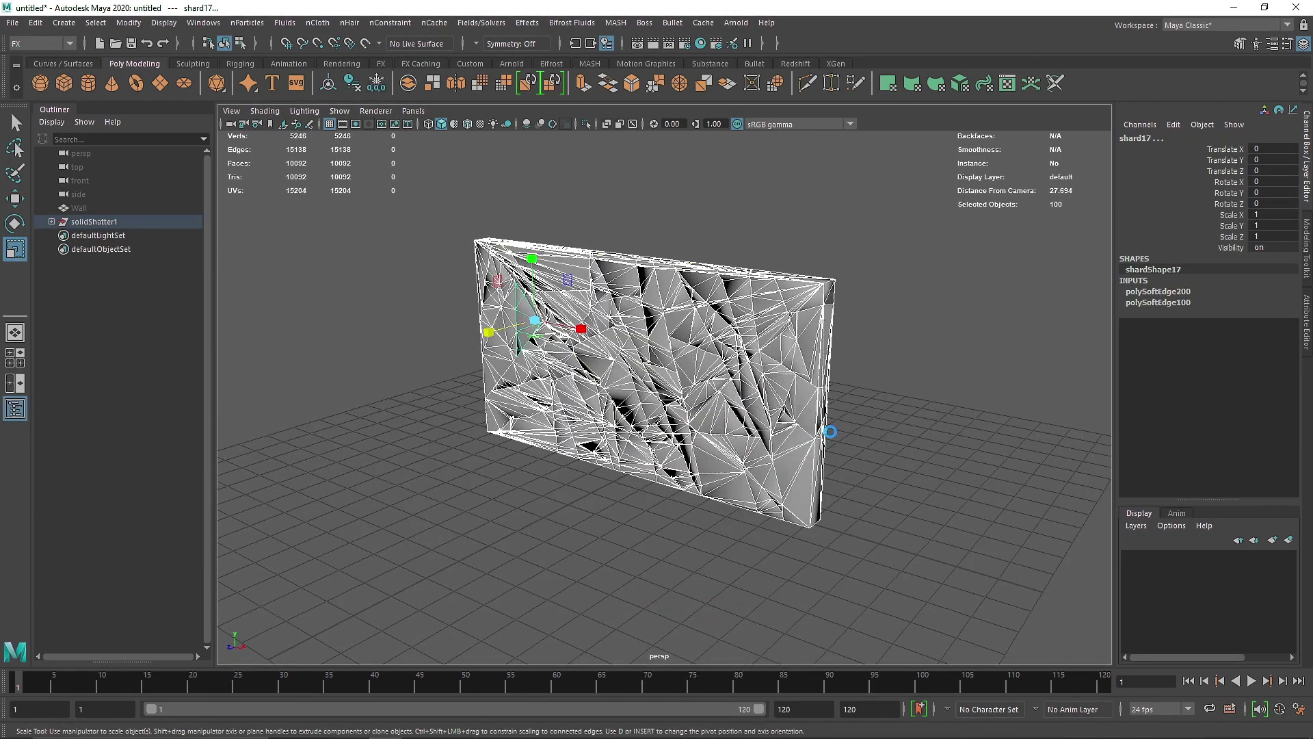
left_click(876, 346)
mouse_move(876, 346)
left_mouse_down("alt")
mouse_move(689, 340)
mouse_move(558, 368)
left_mouse_up("alt")
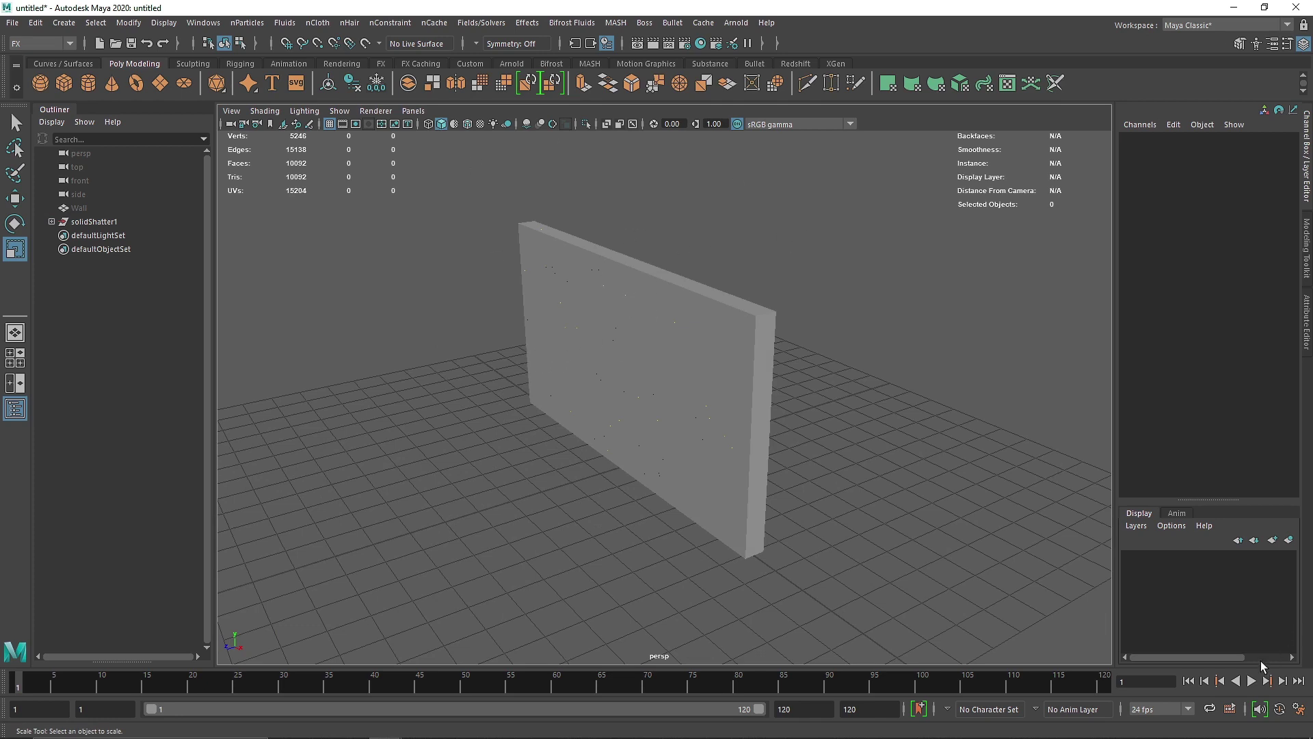
Step: Try selecting different clusters of shards across the wall's front face and above it
left_click_drag(504, 404, 559, 388, "alt")
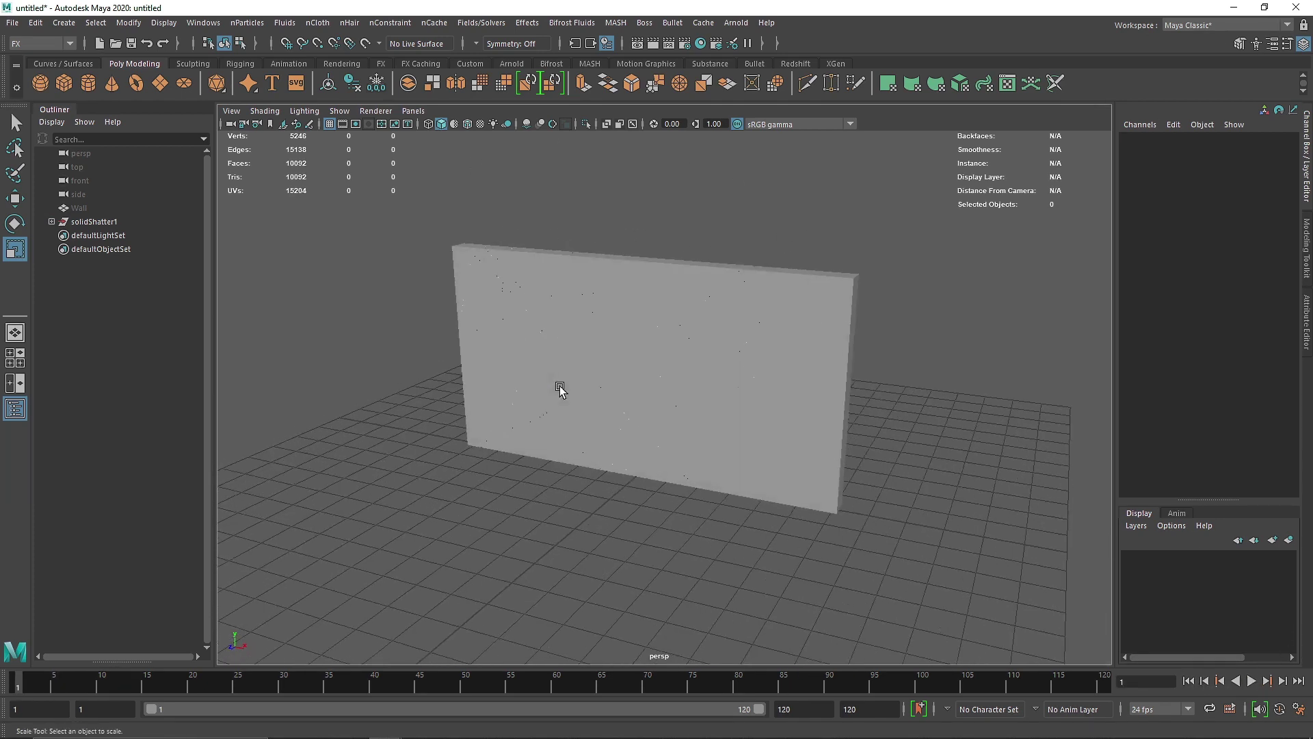
scroll(542, 346, "down", 4)
left_click_drag(519, 331, 595, 445, "alt")
left_click(578, 359)
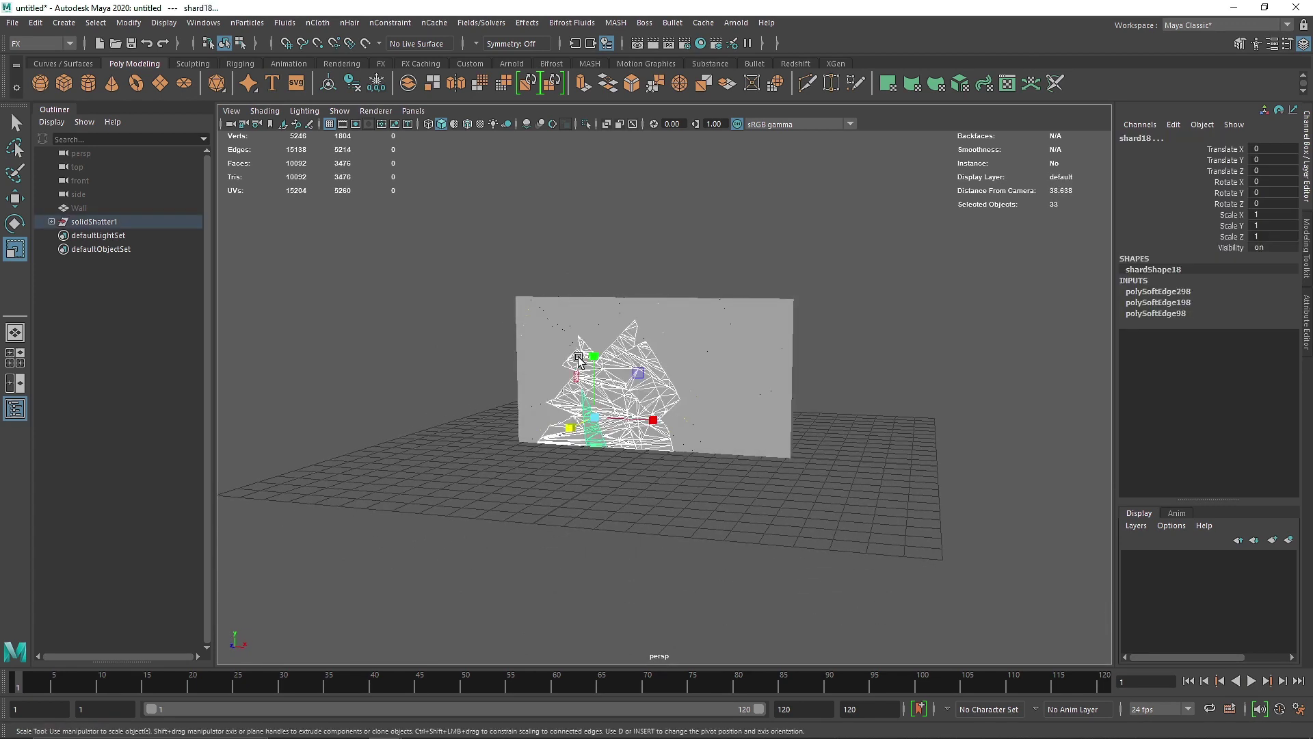
left_click(760, 236)
left_click_drag(762, 241, 712, 351)
left_click_drag(844, 383, 711, 417)
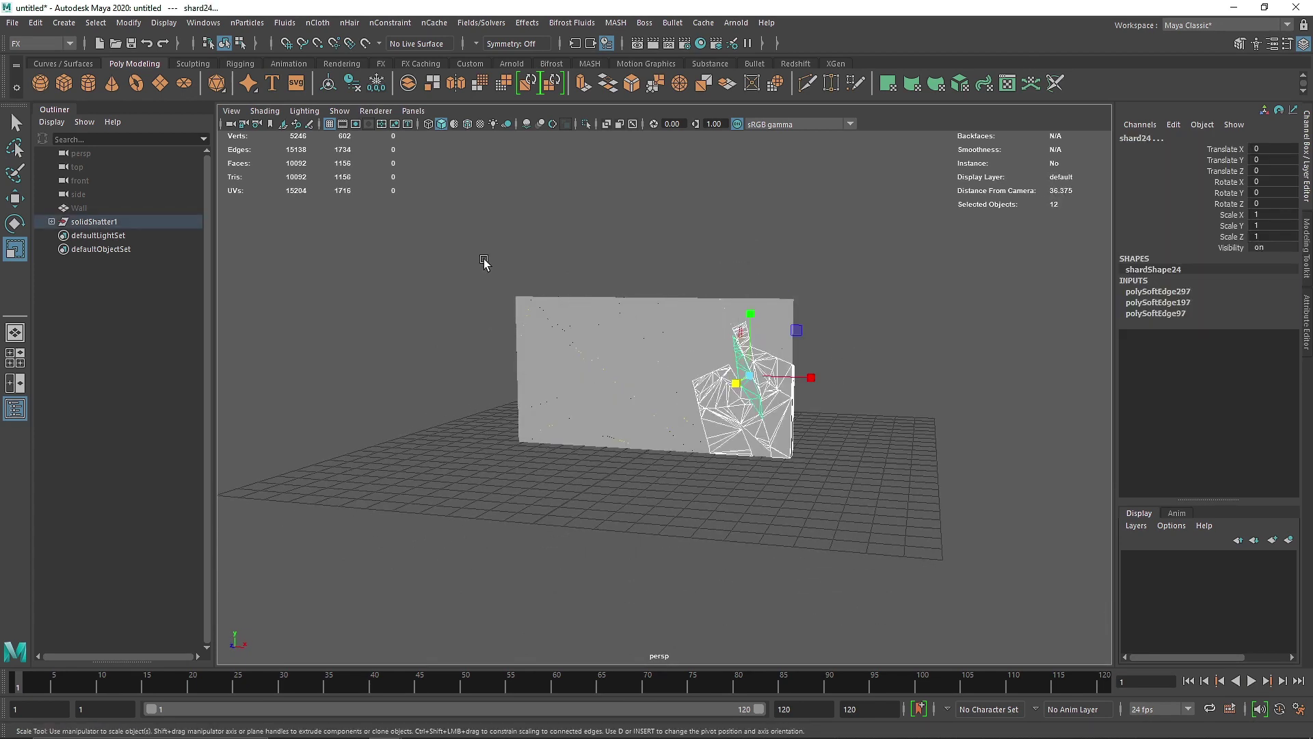
left_click_drag(467, 235, 568, 325)
left_click_drag(683, 264, 694, 313)
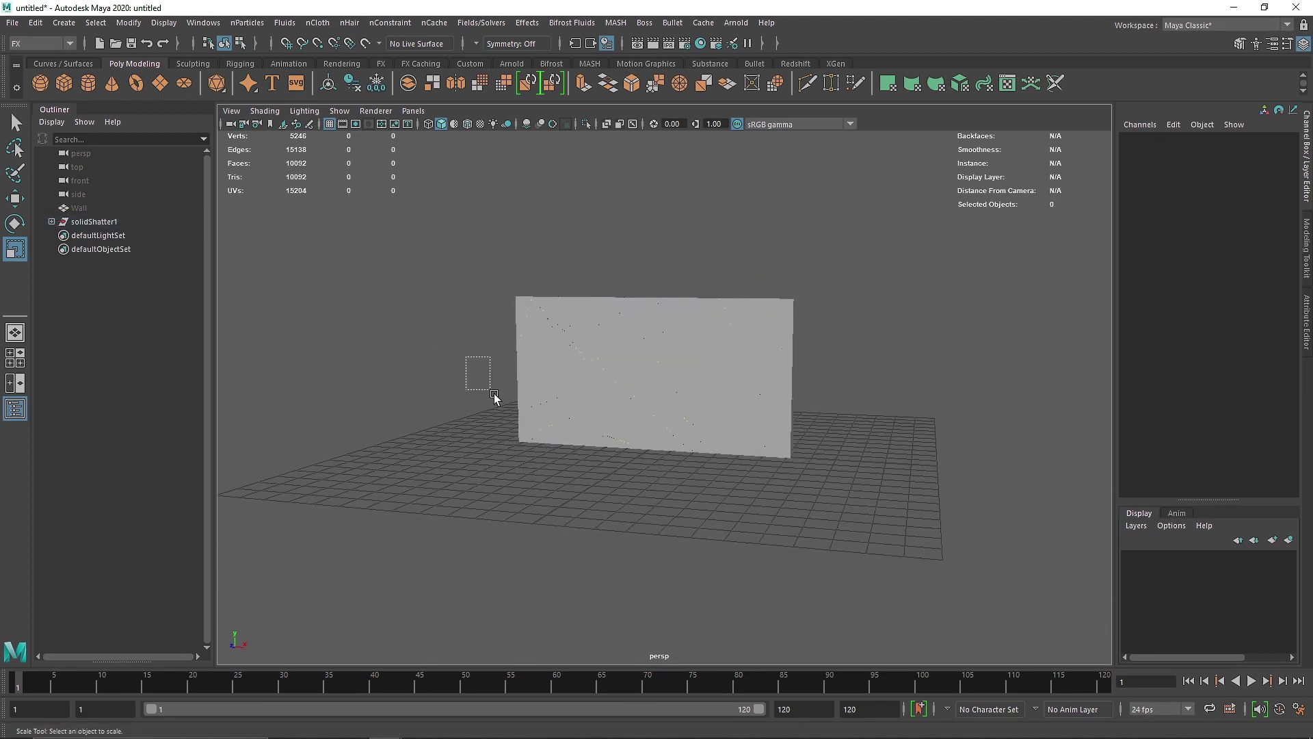
Step: Select all the shards of the wall and, in a wireframe front view, deselect the ones running through its middle
left_click_drag(438, 231, 934, 632)
key("space")
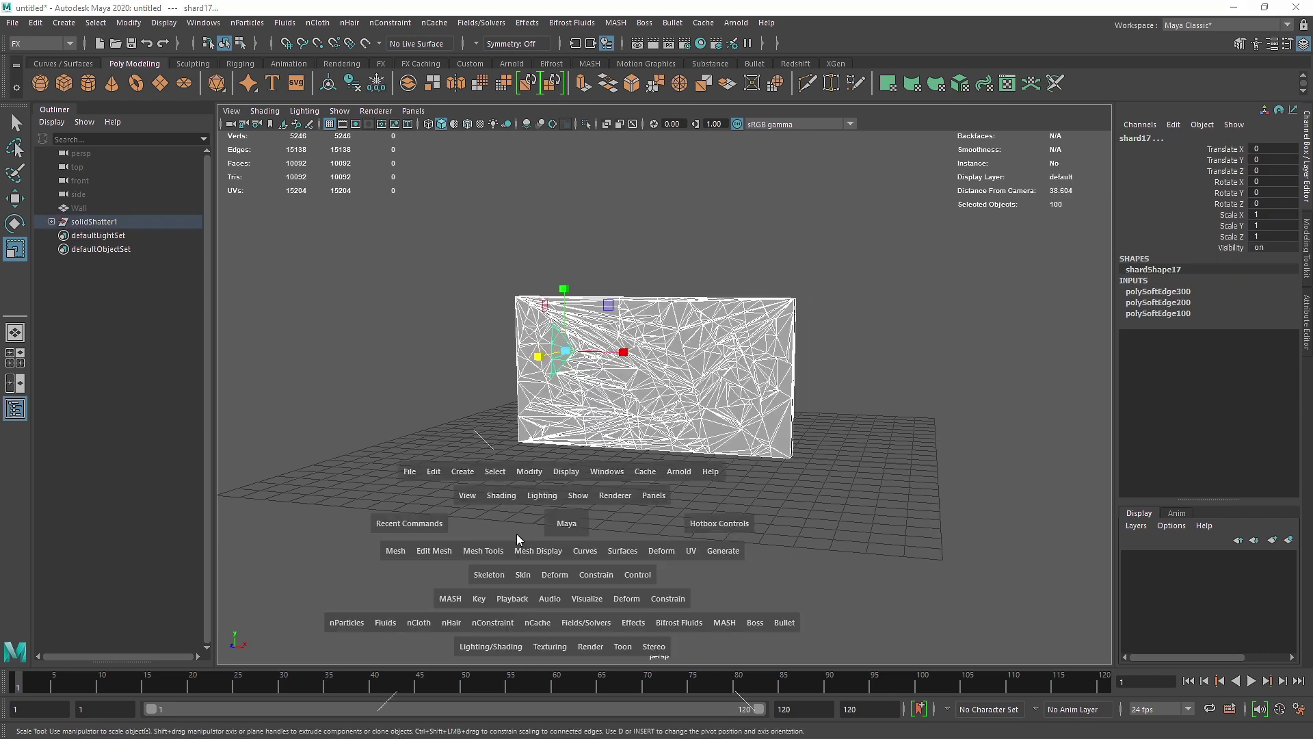
key("space")
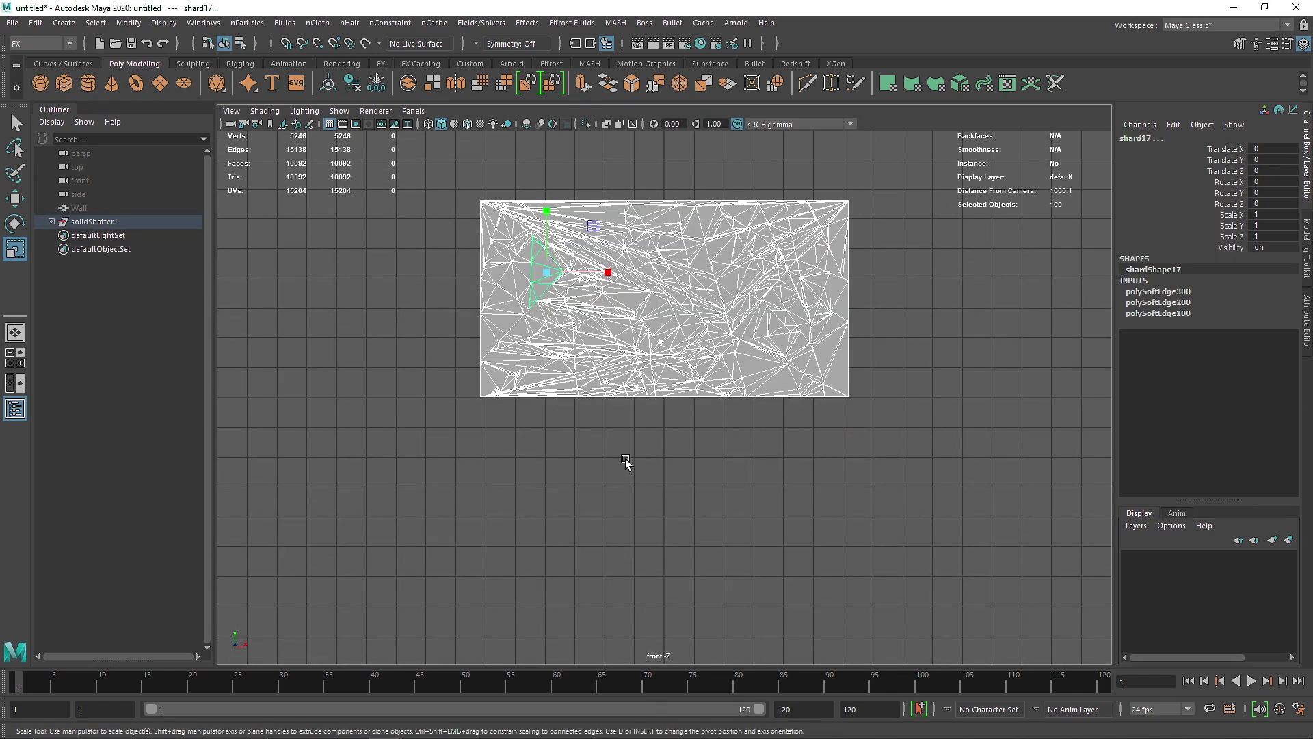
key("4")
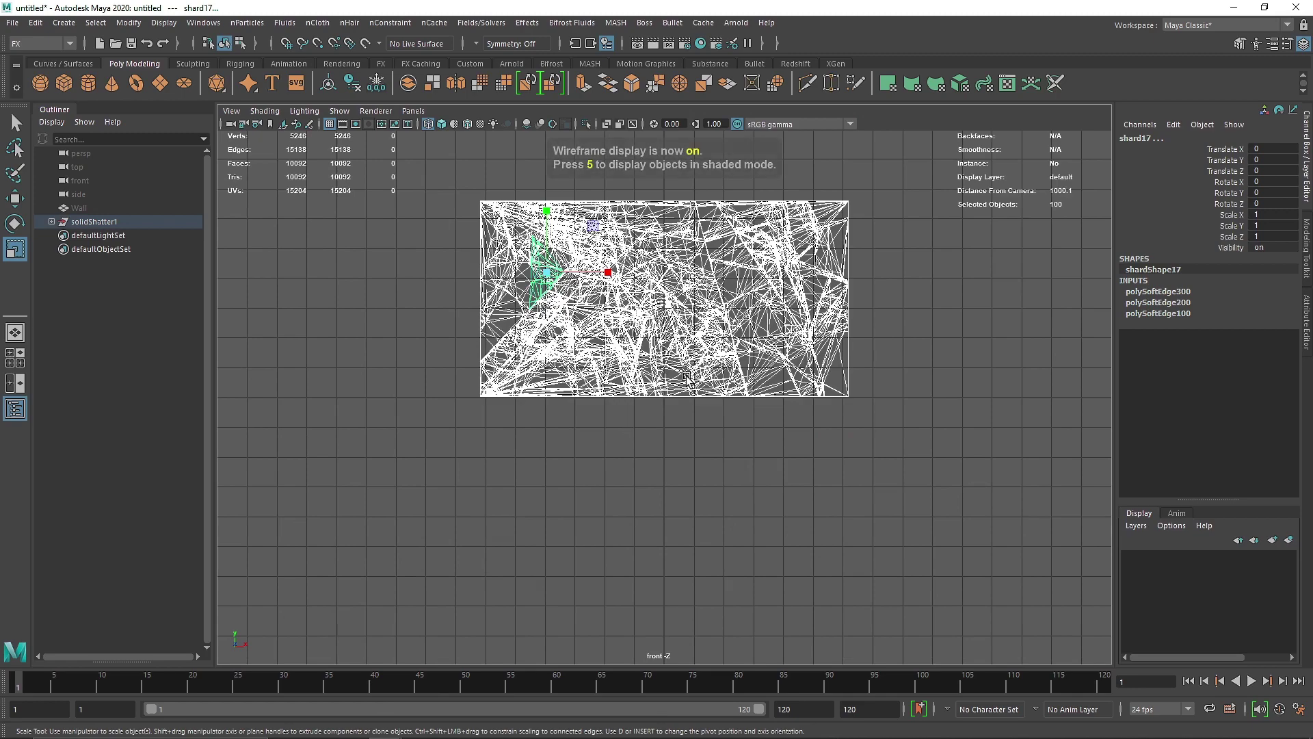
middle_click_drag(686, 377, 676, 429, "alt")
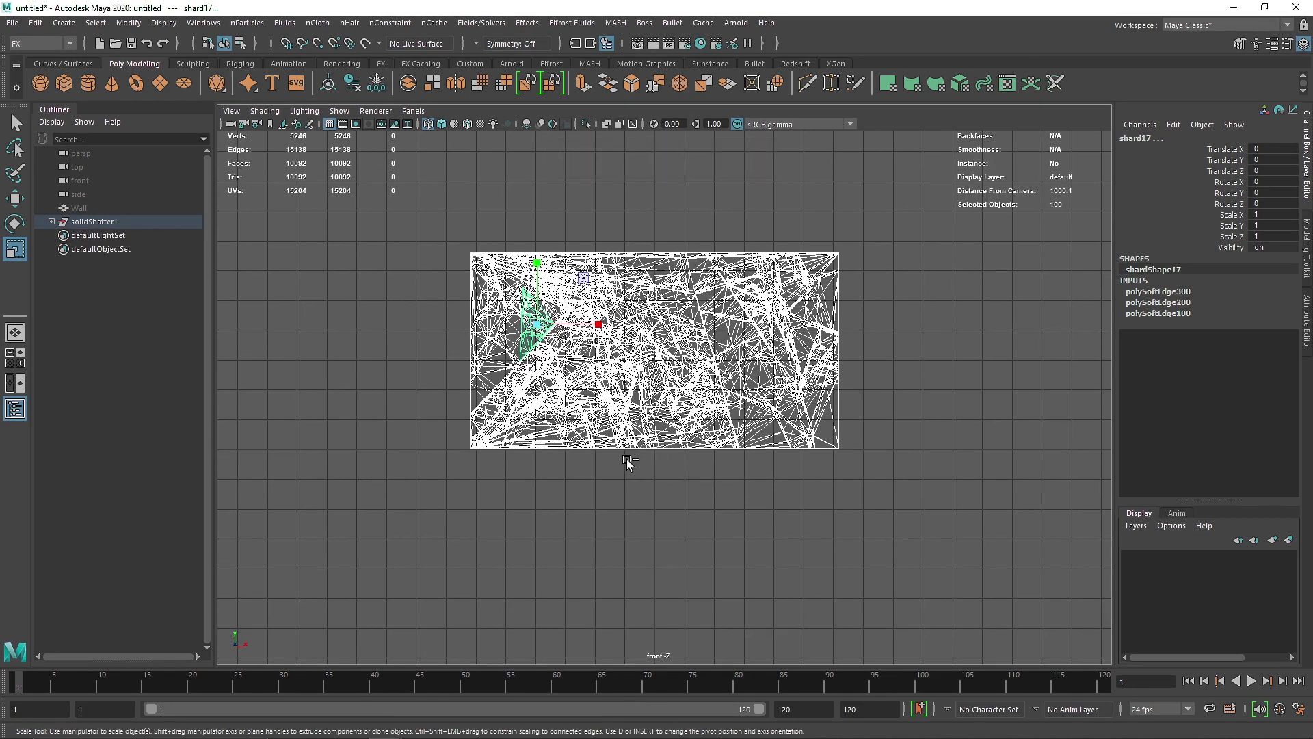
left_click_drag(628, 461, 690, 352)
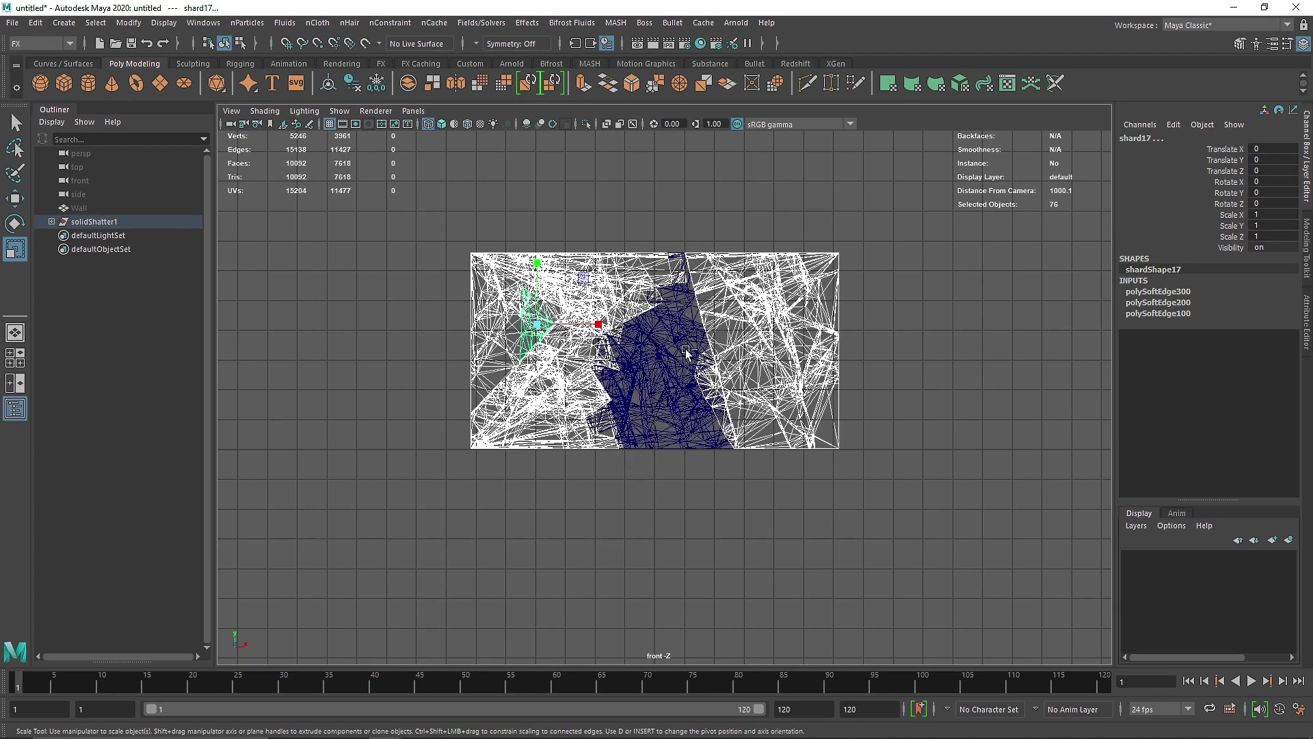
Step: Create a Bullet rigid set named Outer from the selected shards, using the perspective view
key("space")
key("space")
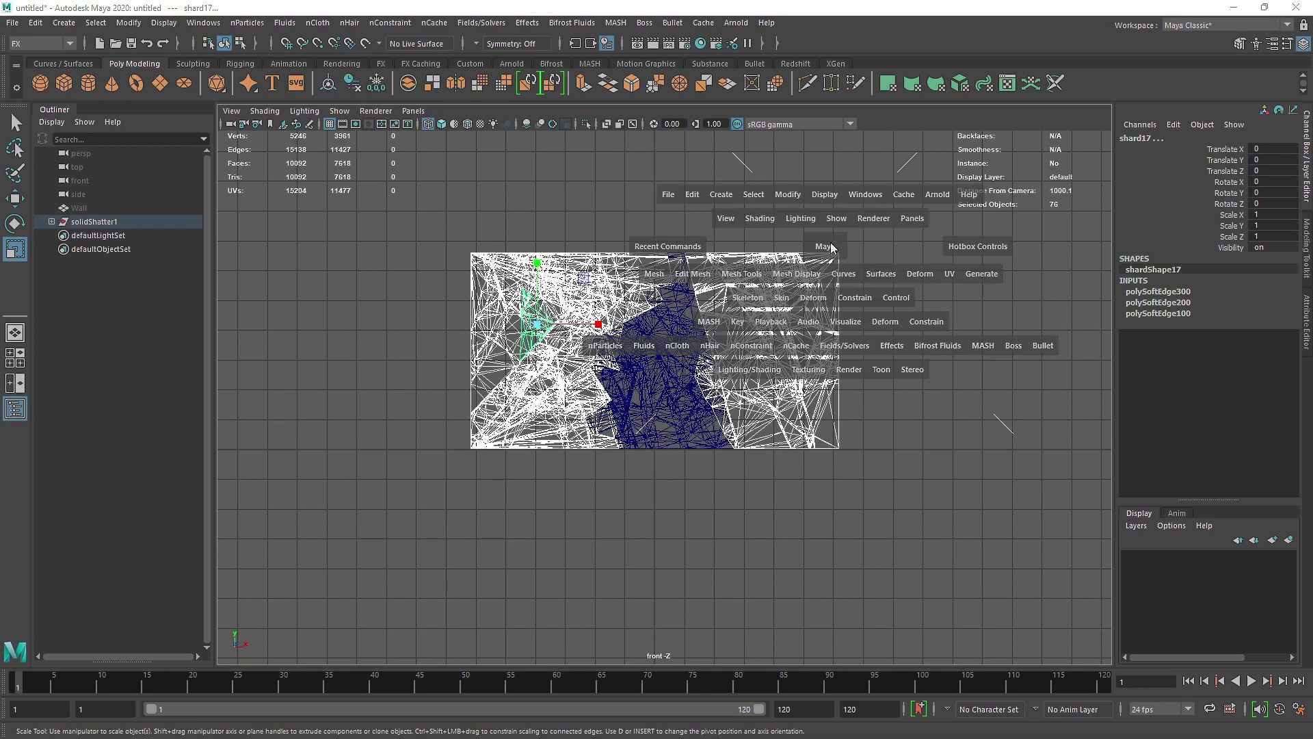
left_click_drag(841, 306, 777, 331, "alt")
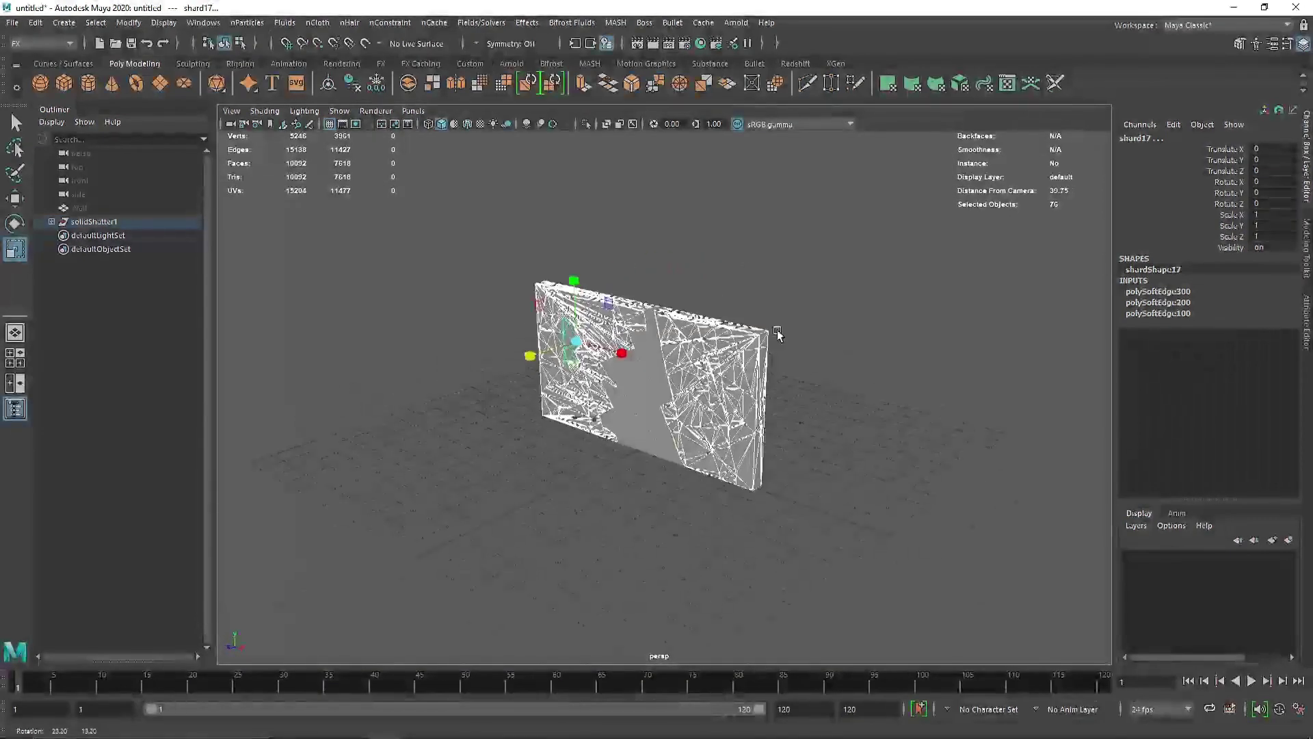
scroll(777, 331, "up", 4)
middle_click_drag(772, 331, 762, 366, "alt")
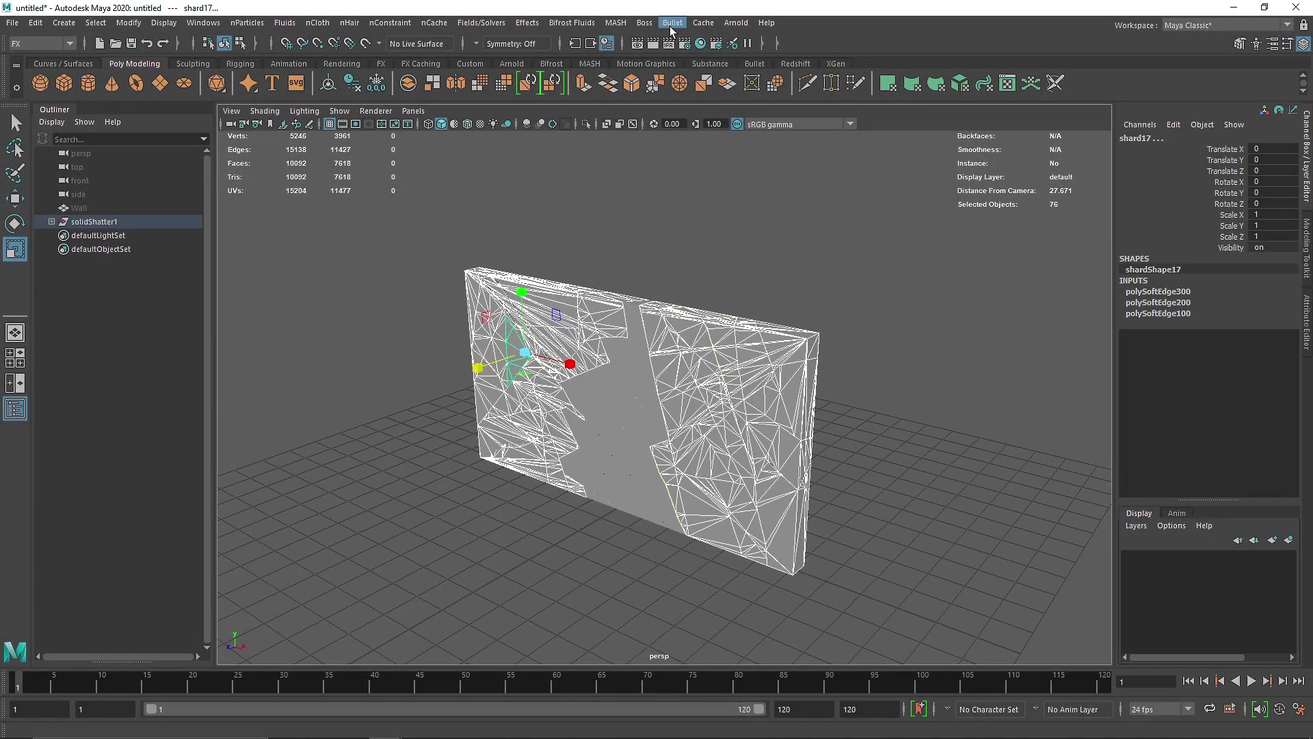
left_click(672, 24)
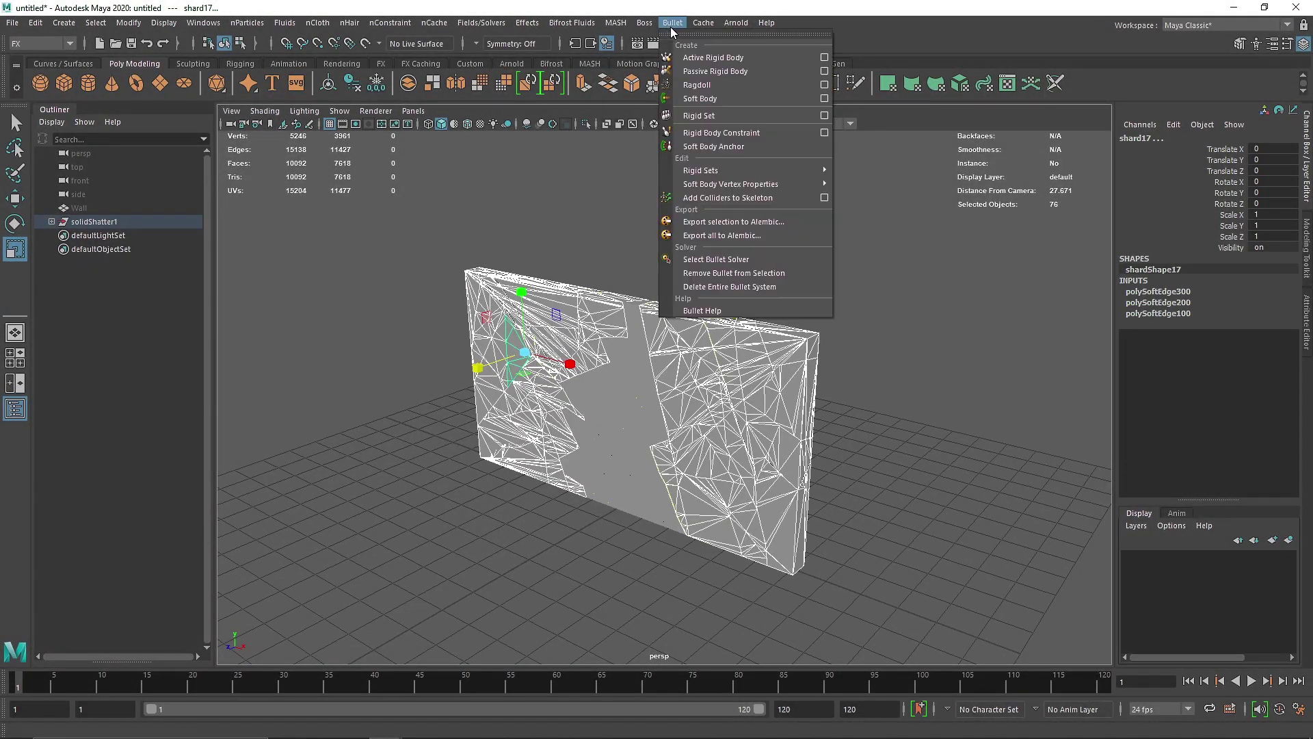
left_click(824, 116)
left_click_drag(1002, 195, 991, 165)
double_click(978, 210)
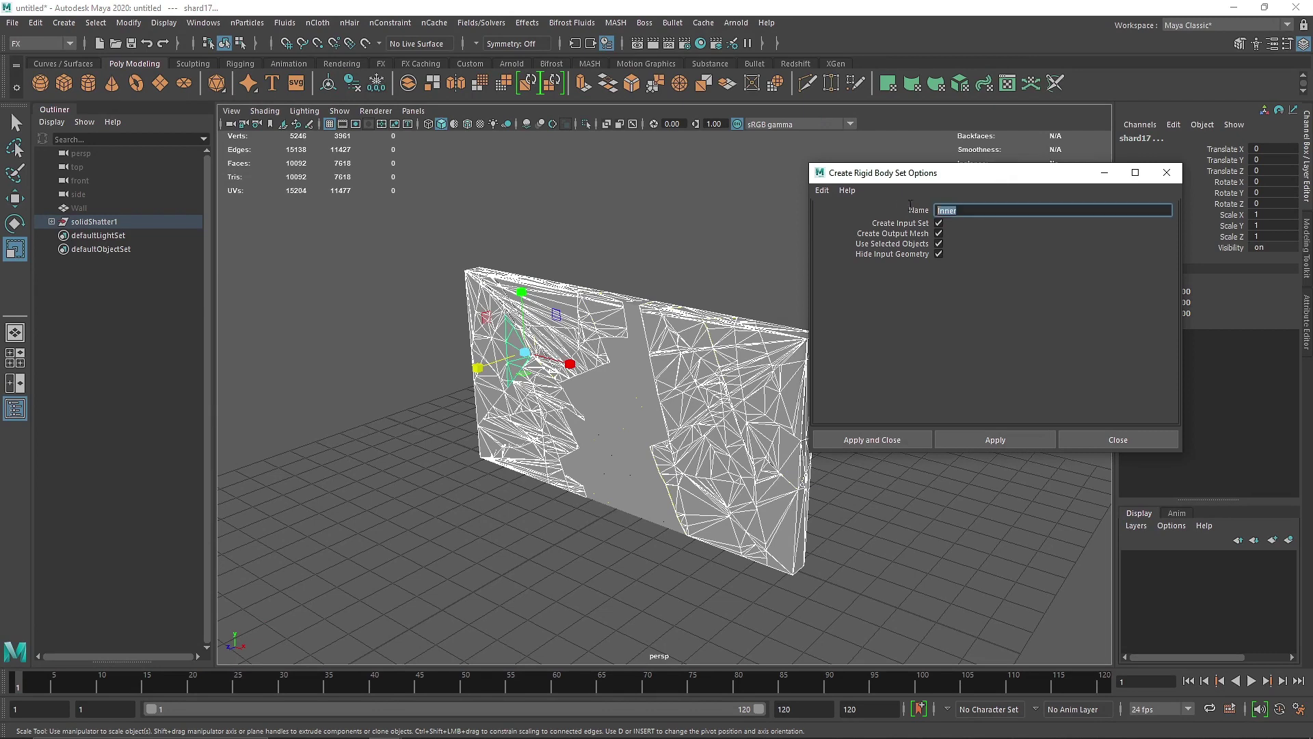
type("Outer")
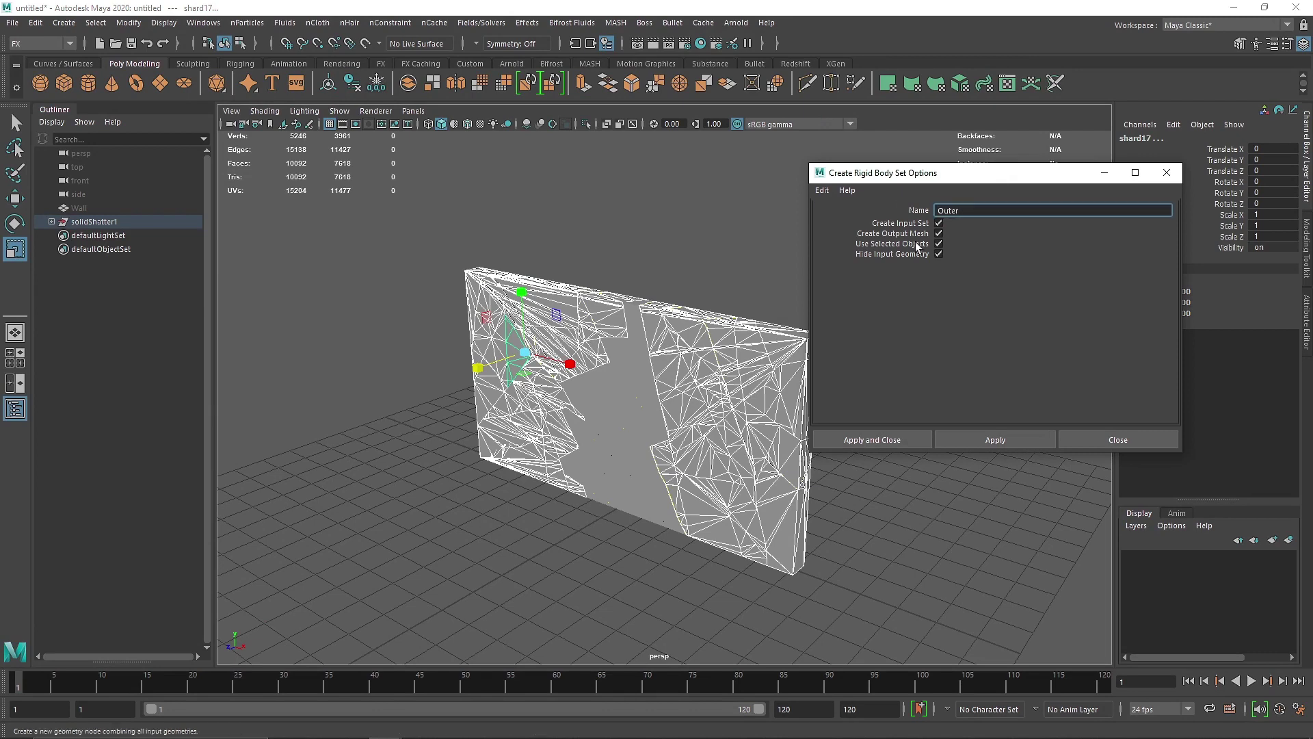
left_click(905, 440)
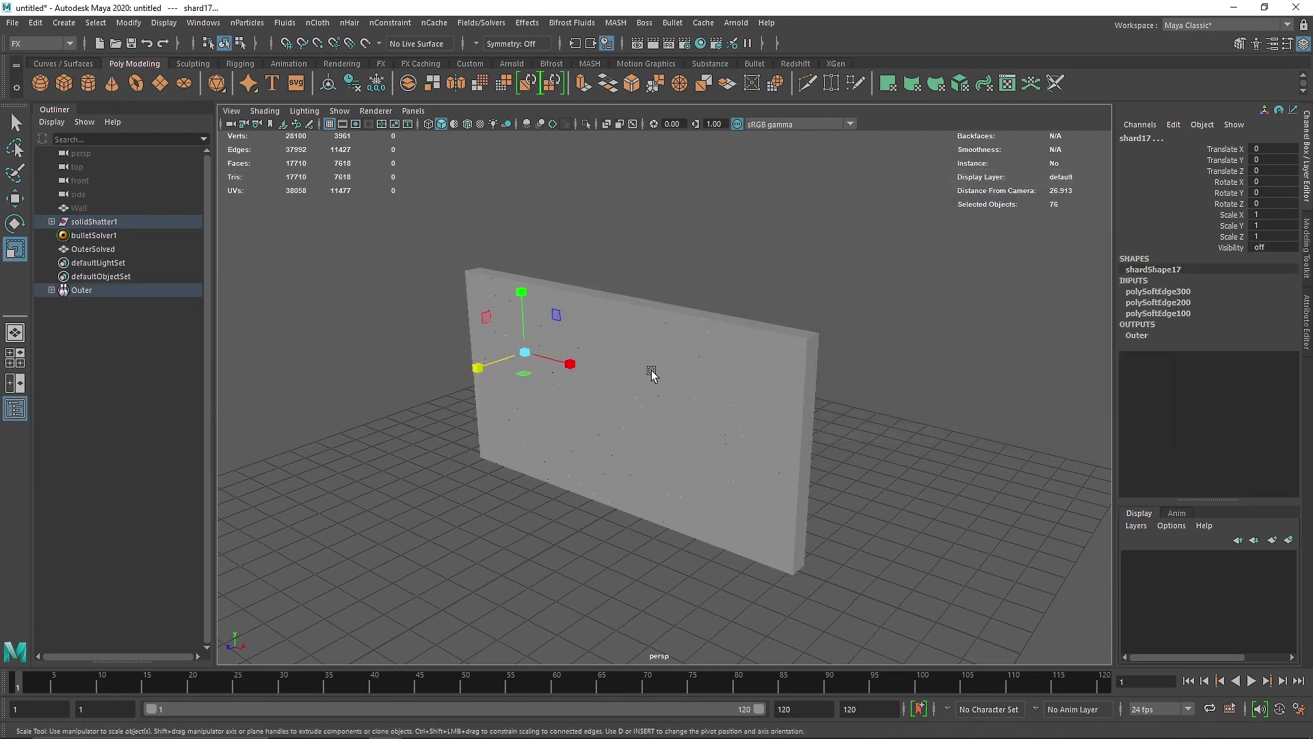
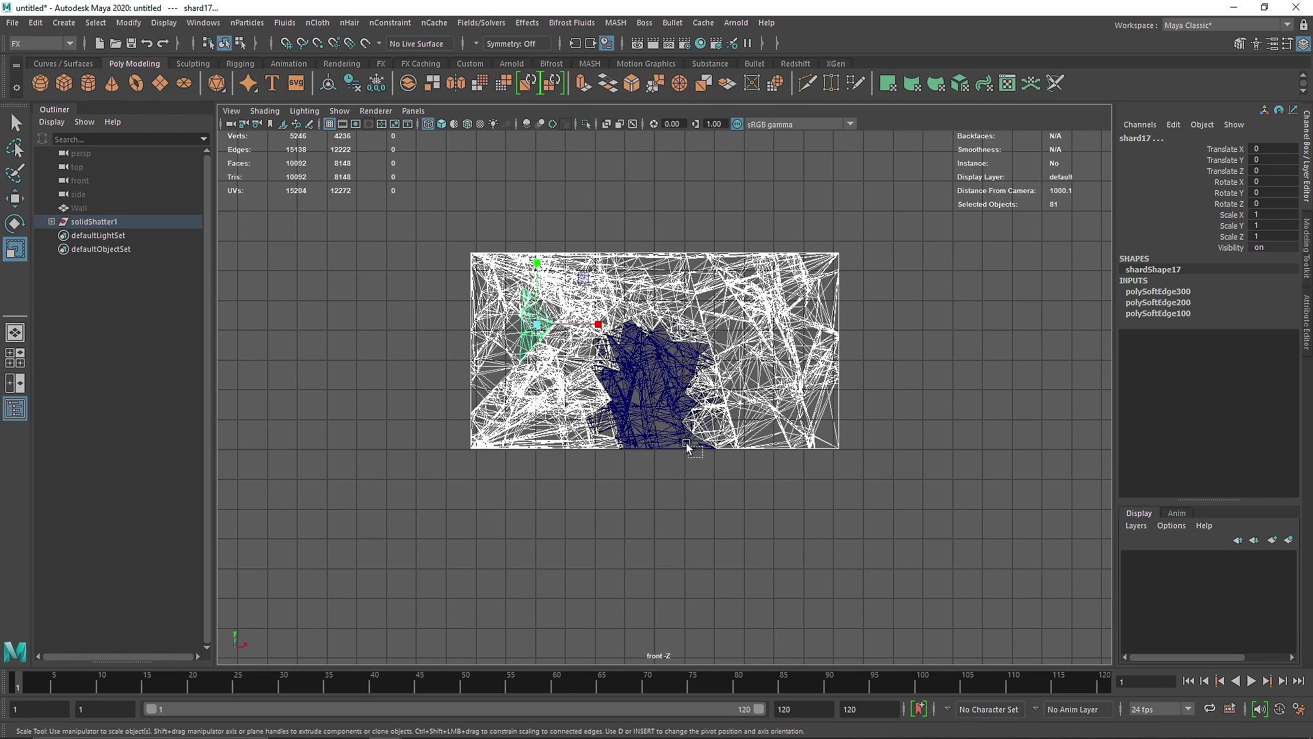
Step: Refine the shard selection in the front view so it leaves out only a jagged opening in the wall's lower middle
left_click_drag(687, 447, 655, 398, "ctrl")
left_click_drag(621, 446, 647, 359, "ctrl")
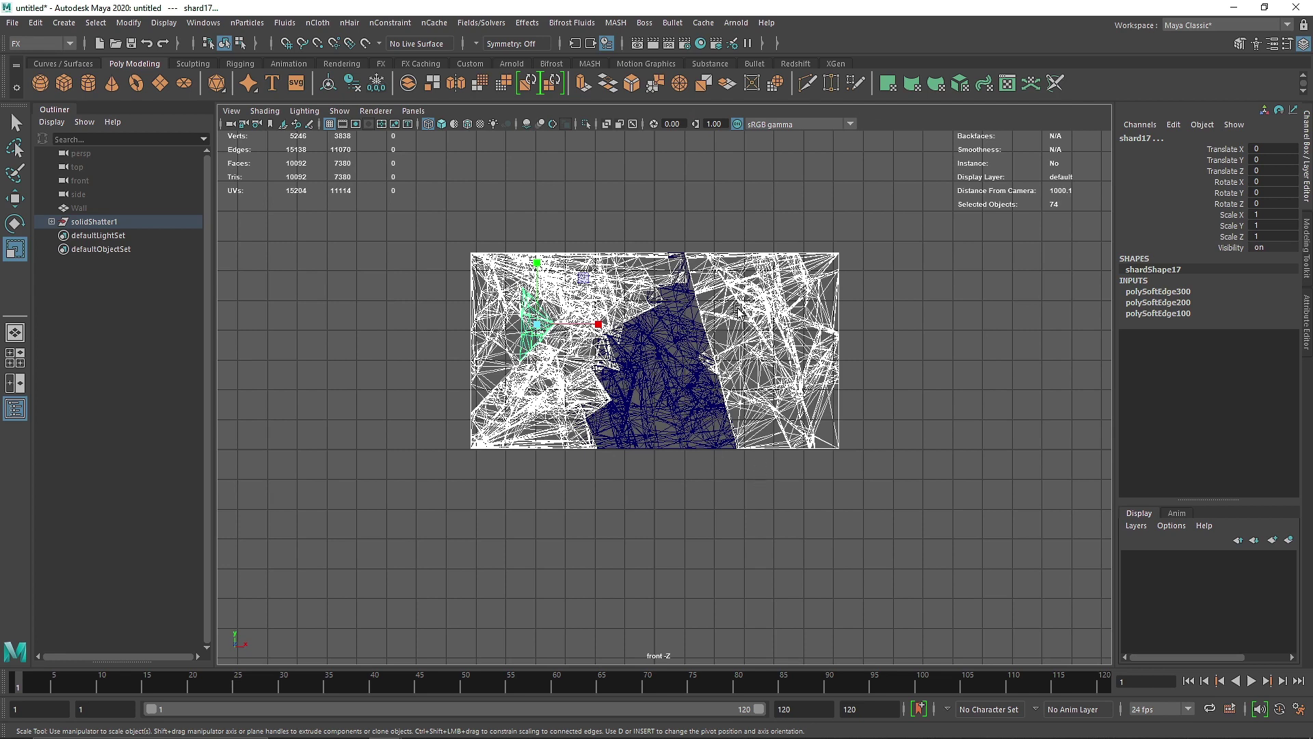
left_click_drag(659, 247, 684, 331, "shift")
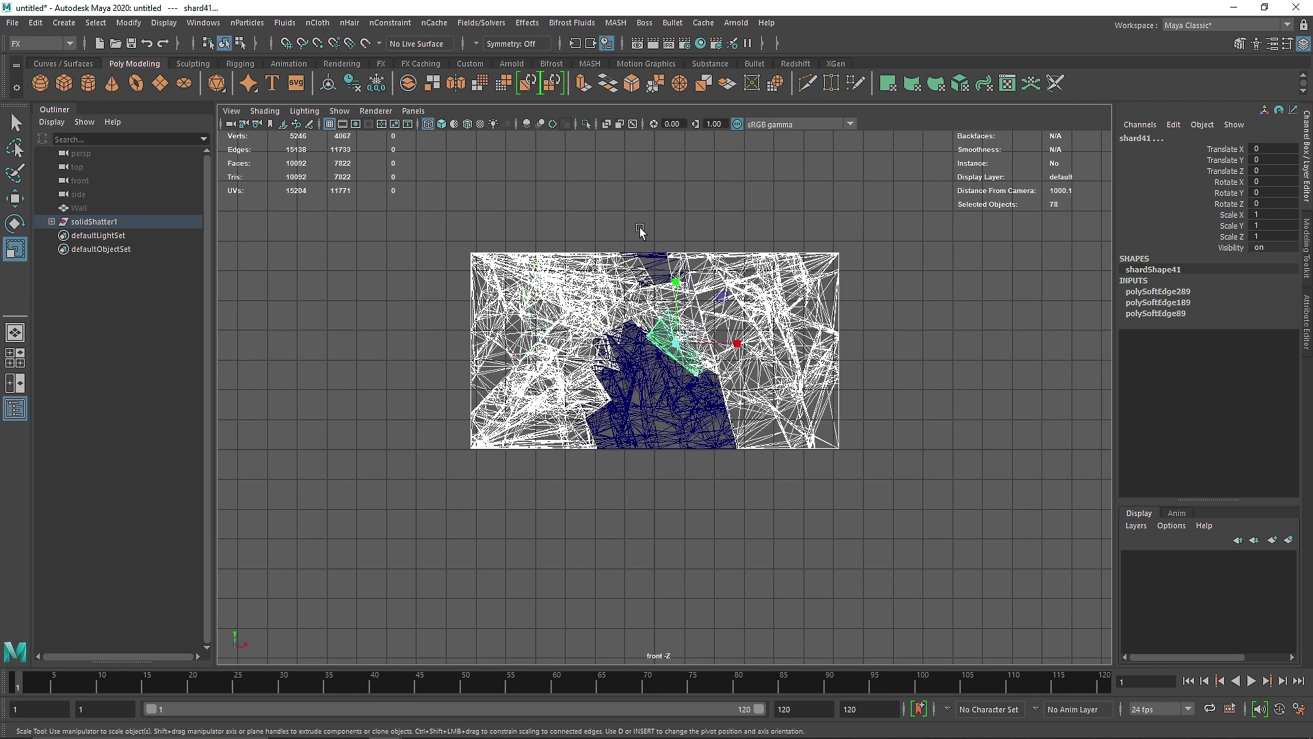
left_click_drag(640, 227, 658, 270, "shift")
left_click_drag(603, 229, 590, 256, "ctrl")
key("space")
key("space")
left_click_drag(755, 295, 786, 306, "alt")
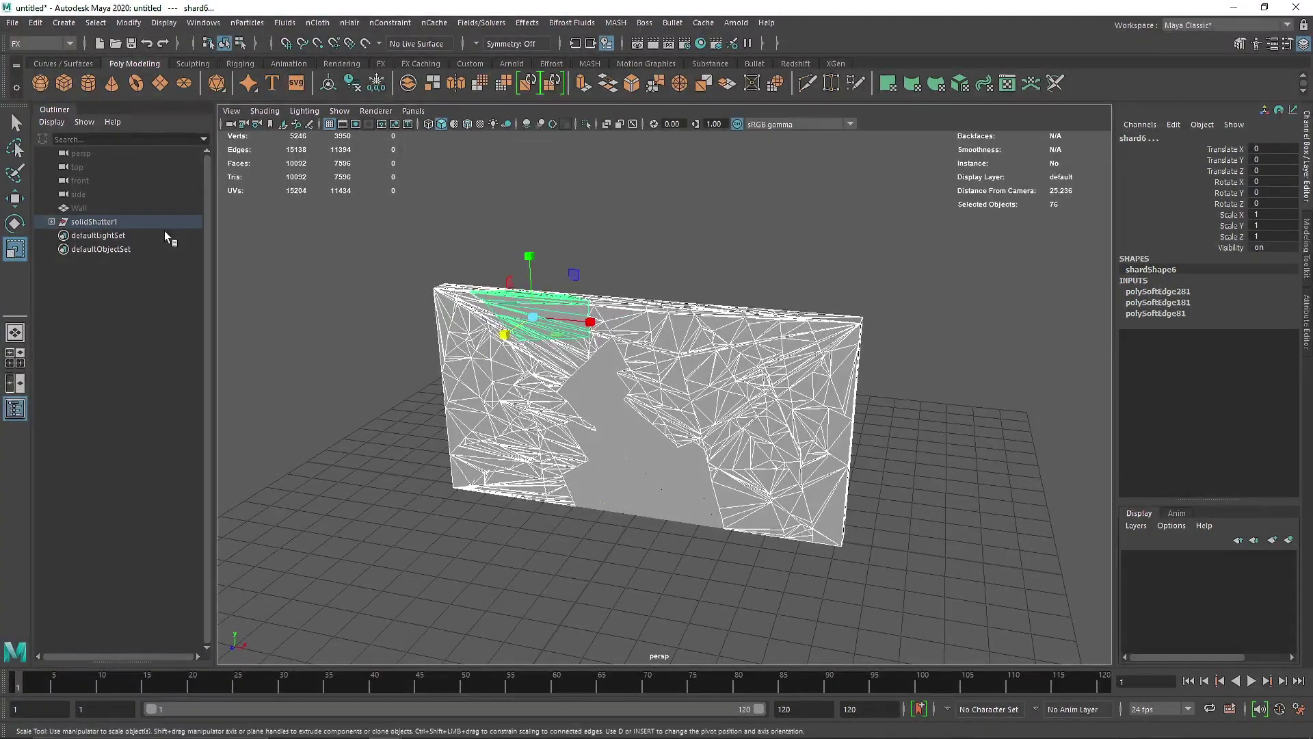
Step: Group the selected outer shards and move the new group out of solidShatter1 to the top level
left_click(52, 222)
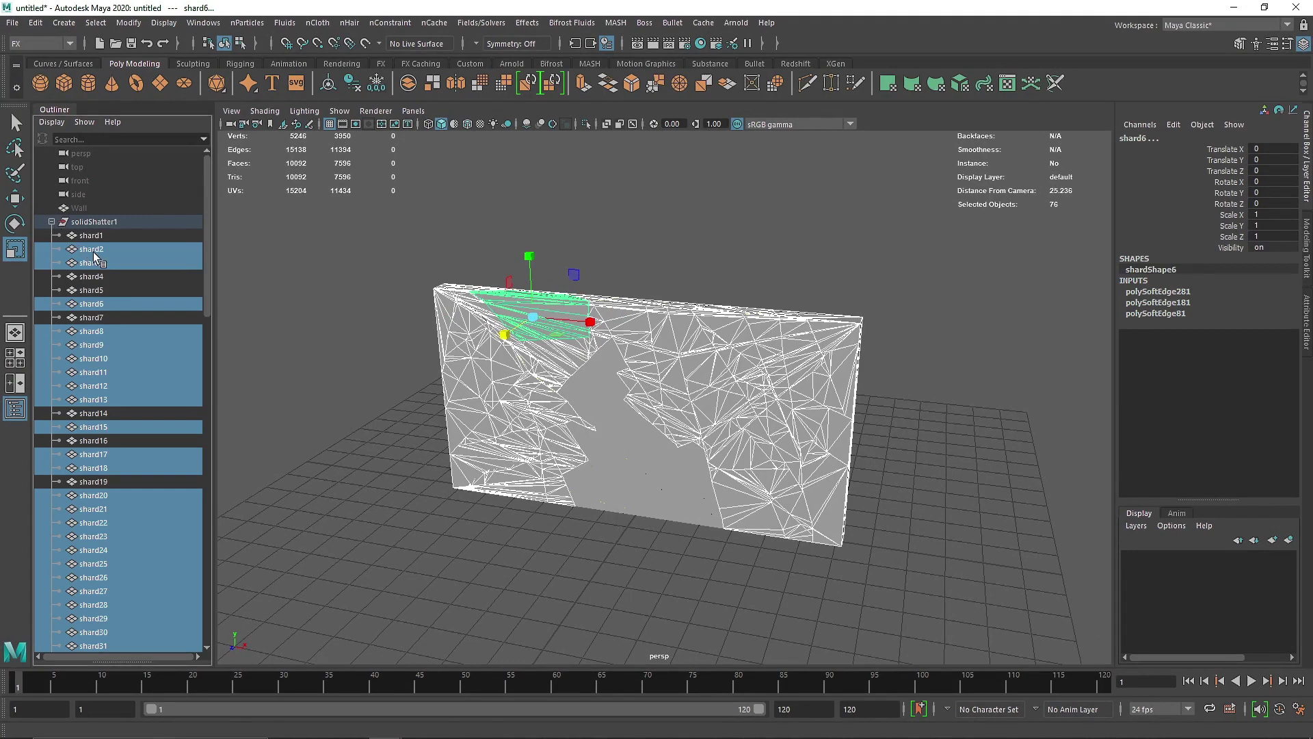
left_click(40, 23)
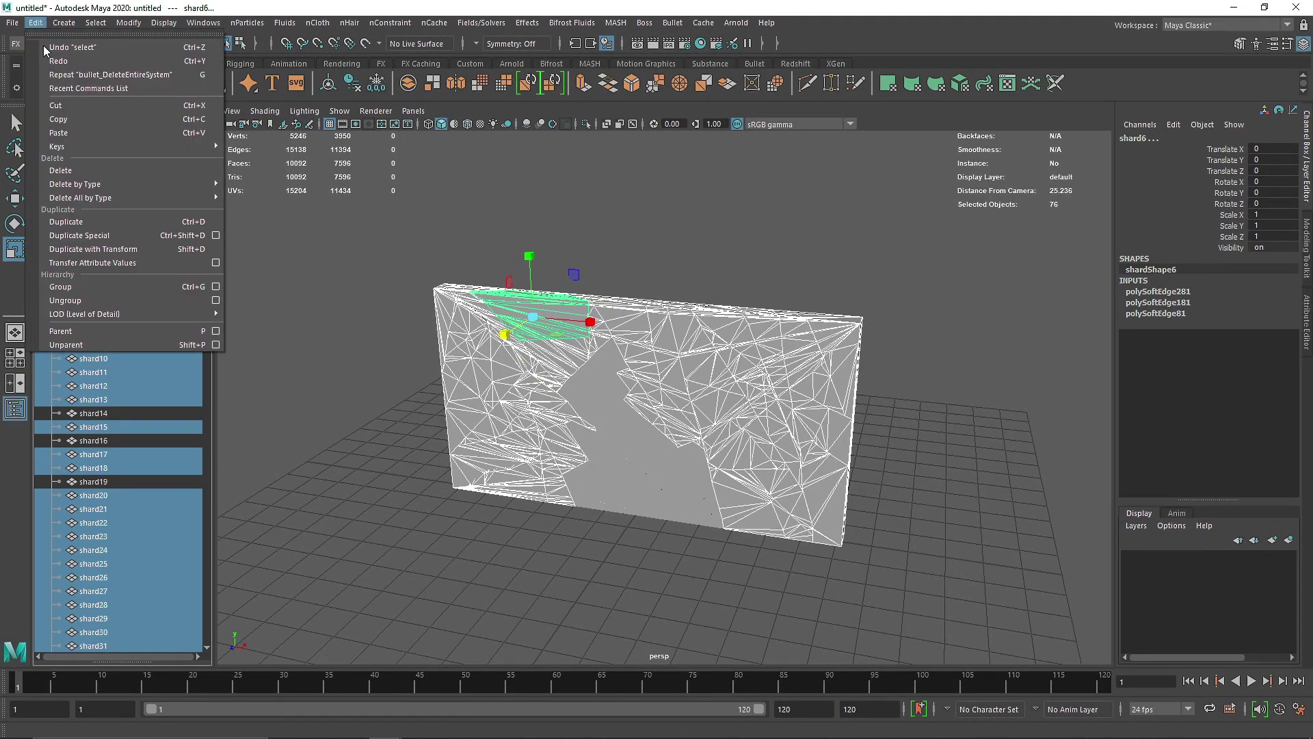
left_click(93, 287)
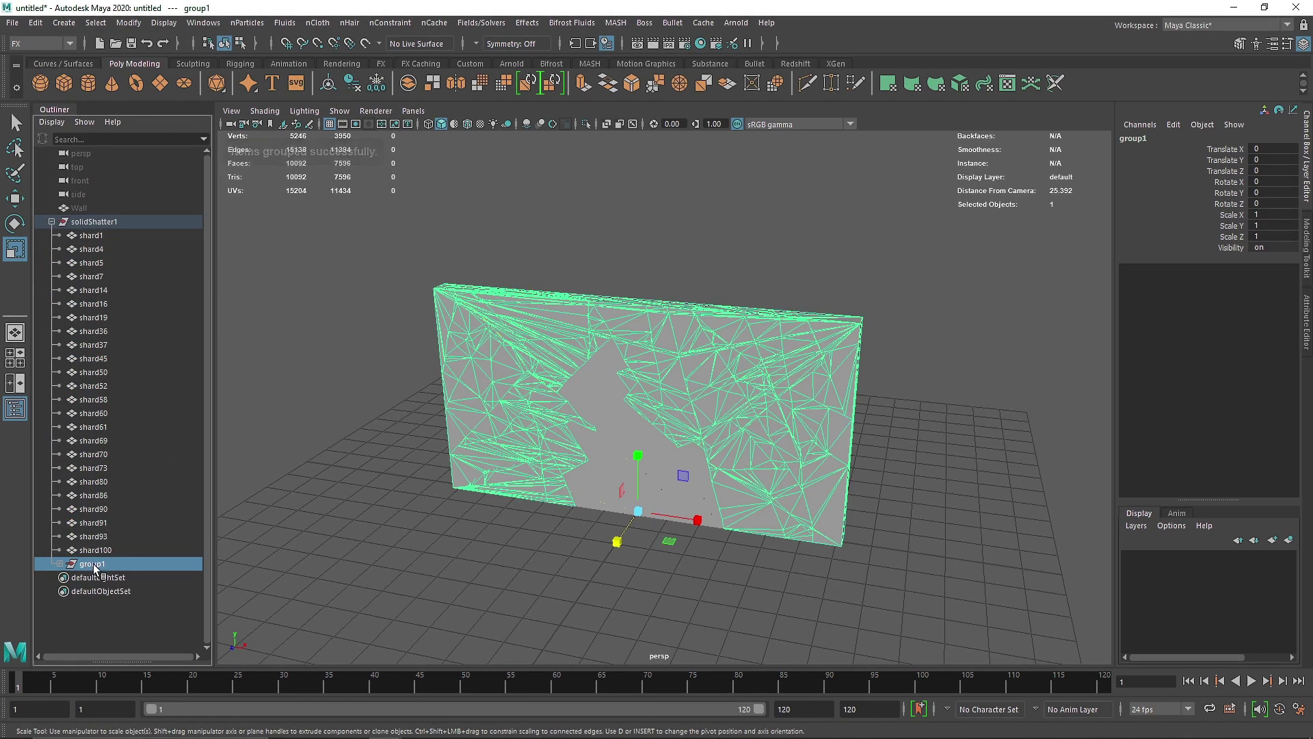
middle_click_drag(96, 219, 96, 217)
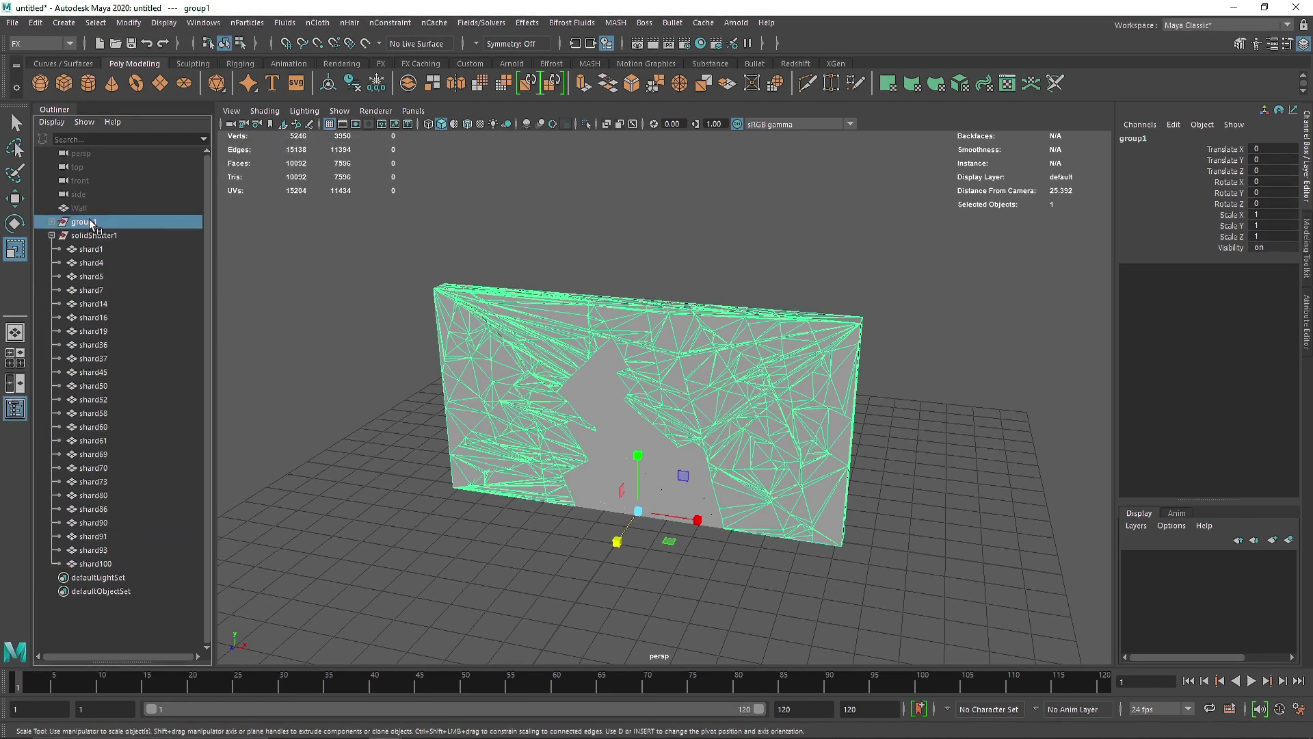
Step: Rename the new group of outer shards as Outer
double_click(89, 223)
type("Outert")
key("Return")
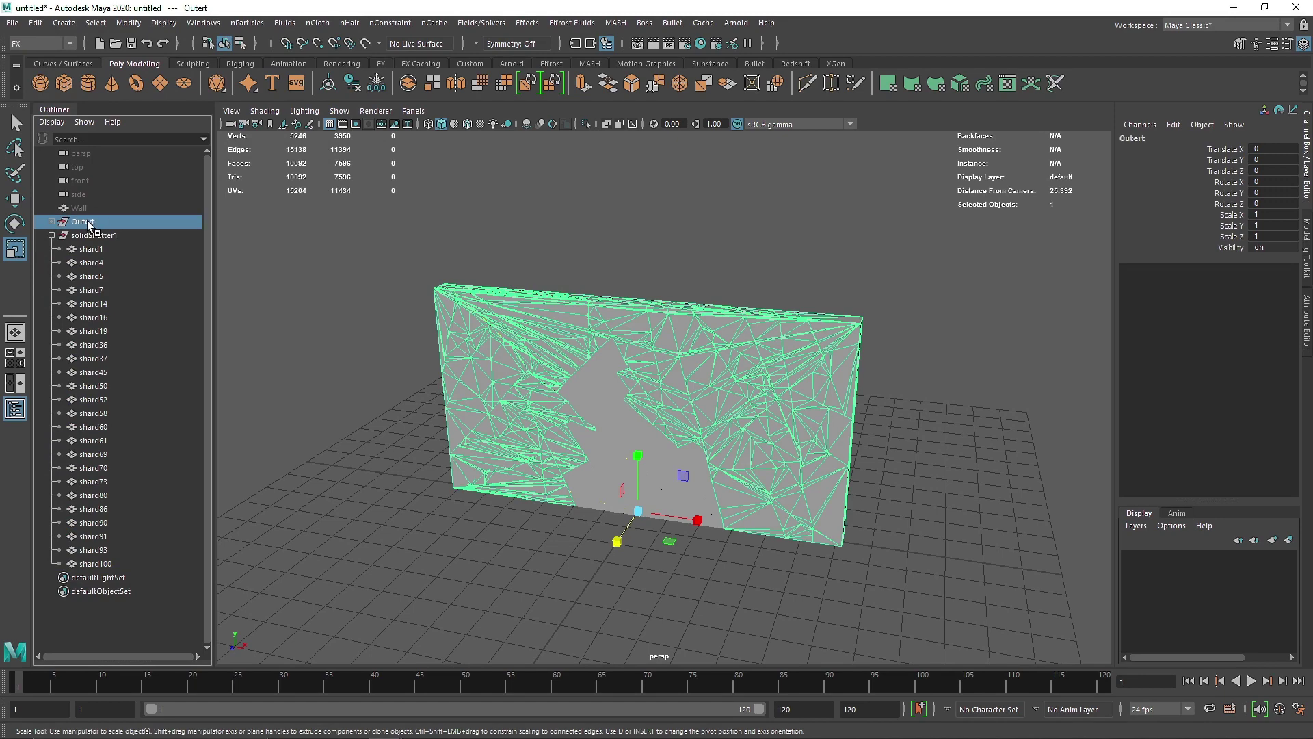
double_click(88, 222)
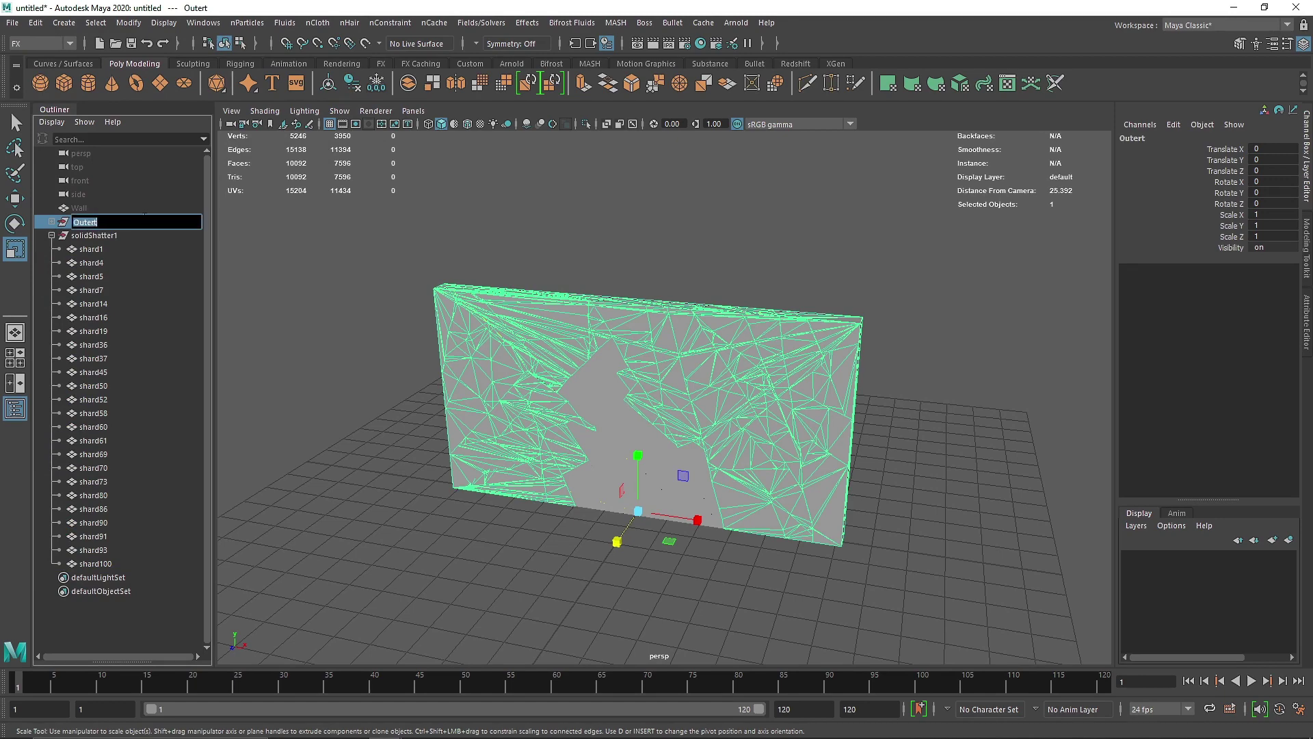
type("Outer")
key("Return")
Step: Rename the solidShatter1 group as Inner and collapse its hierarchy
double_click(93, 235)
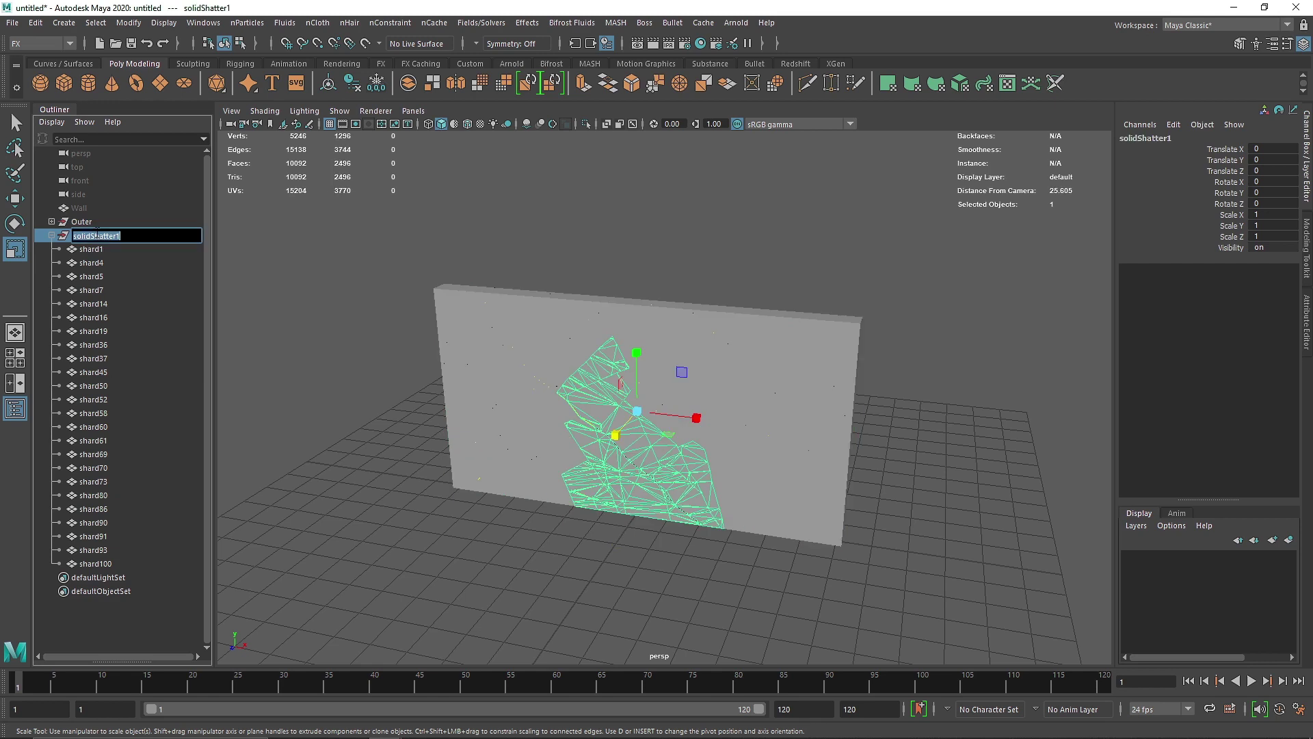
type("Onner")
key("Return")
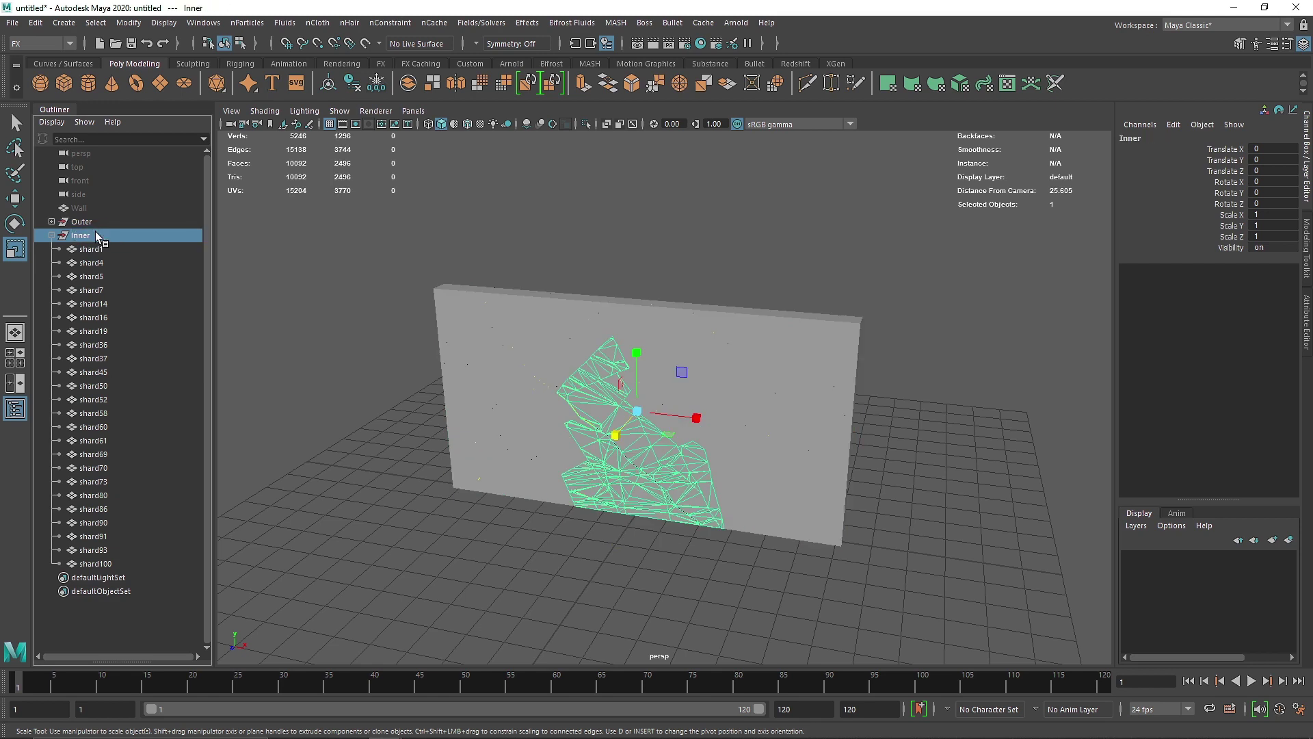
left_click(48, 237)
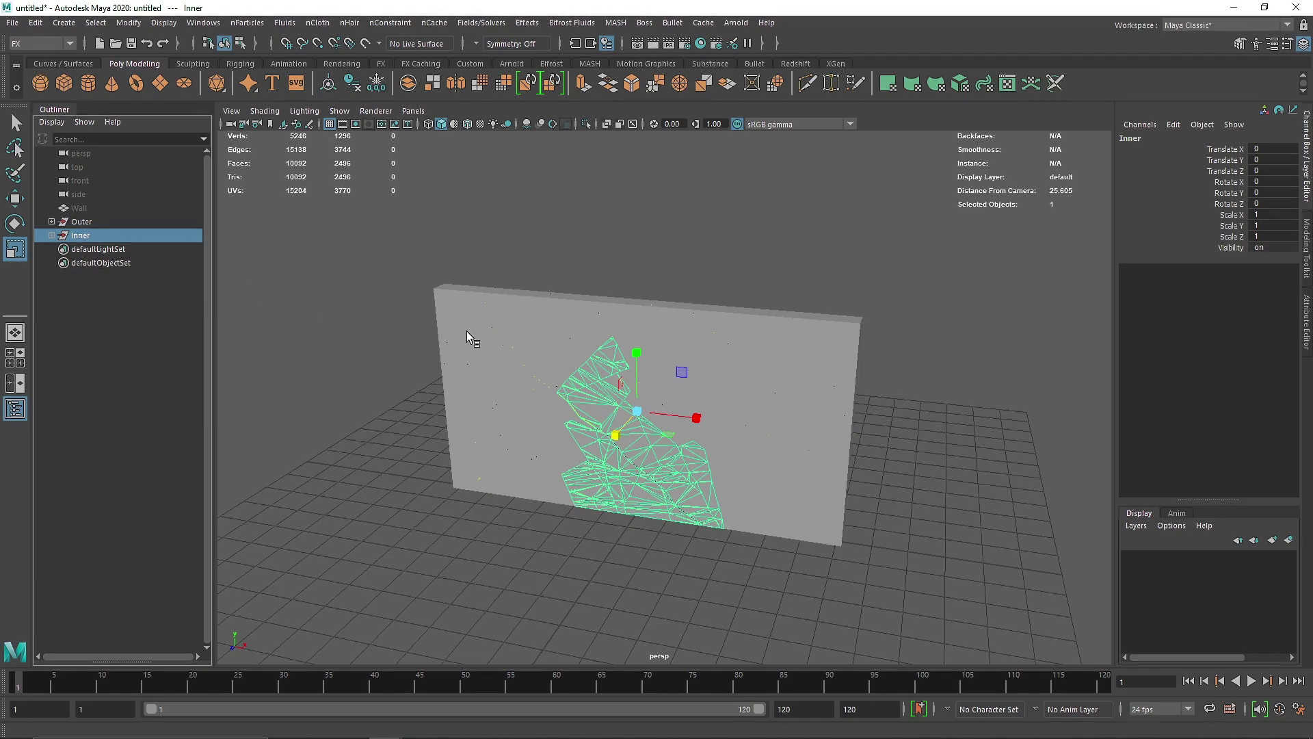
Step: Test the split by moving the Inner group about 7.6 units along Z out of the wall, and undo the move
key("w")
left_click_drag(619, 424, 552, 493)
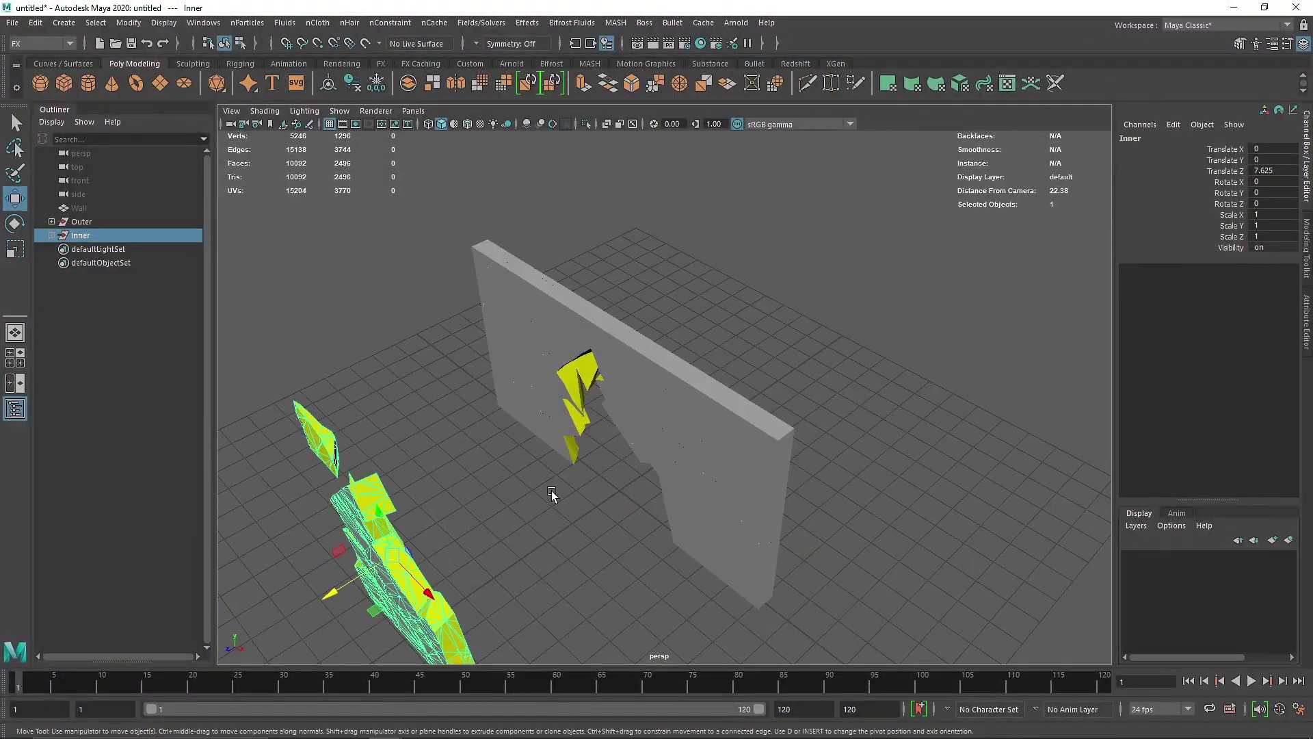
key("ctrl+z")
left_click_drag(748, 303, 780, 285, "alt")
left_click(764, 275)
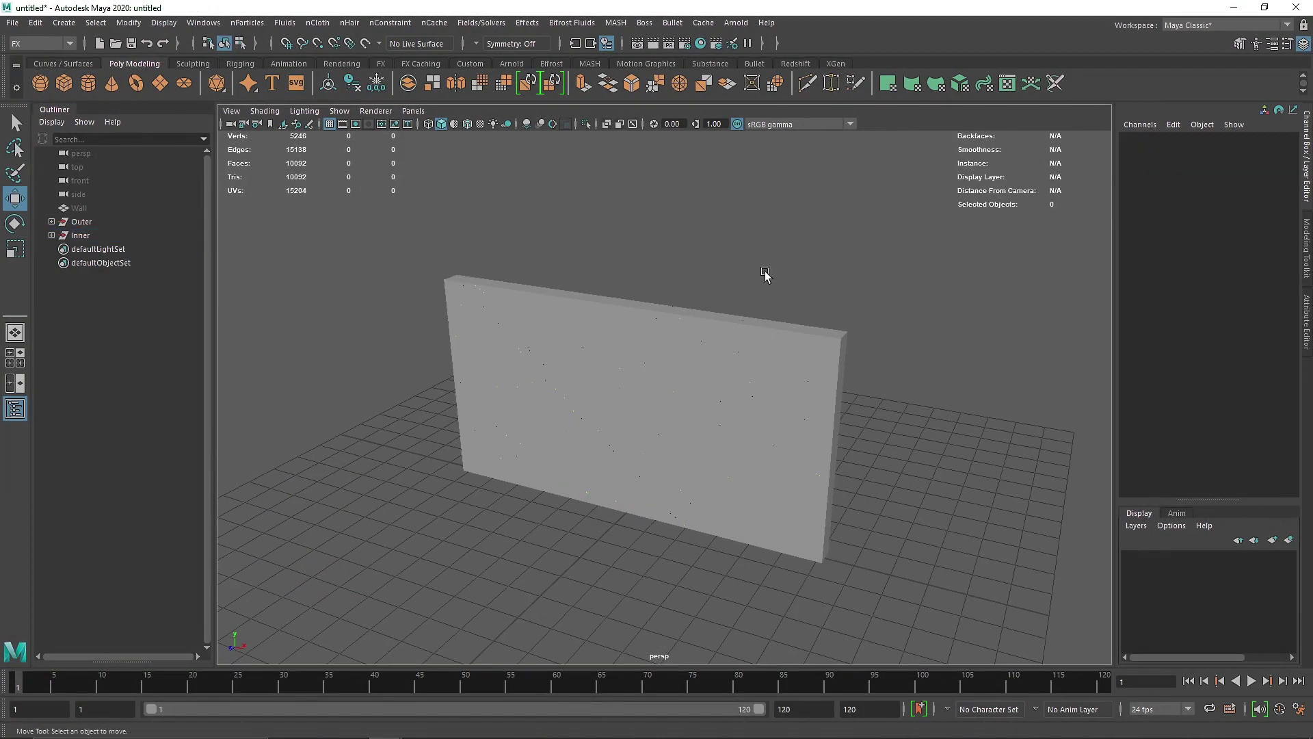
left_click(756, 331)
Step: Create a Bullet rigid set from the Outer group of shards
left_click(89, 220)
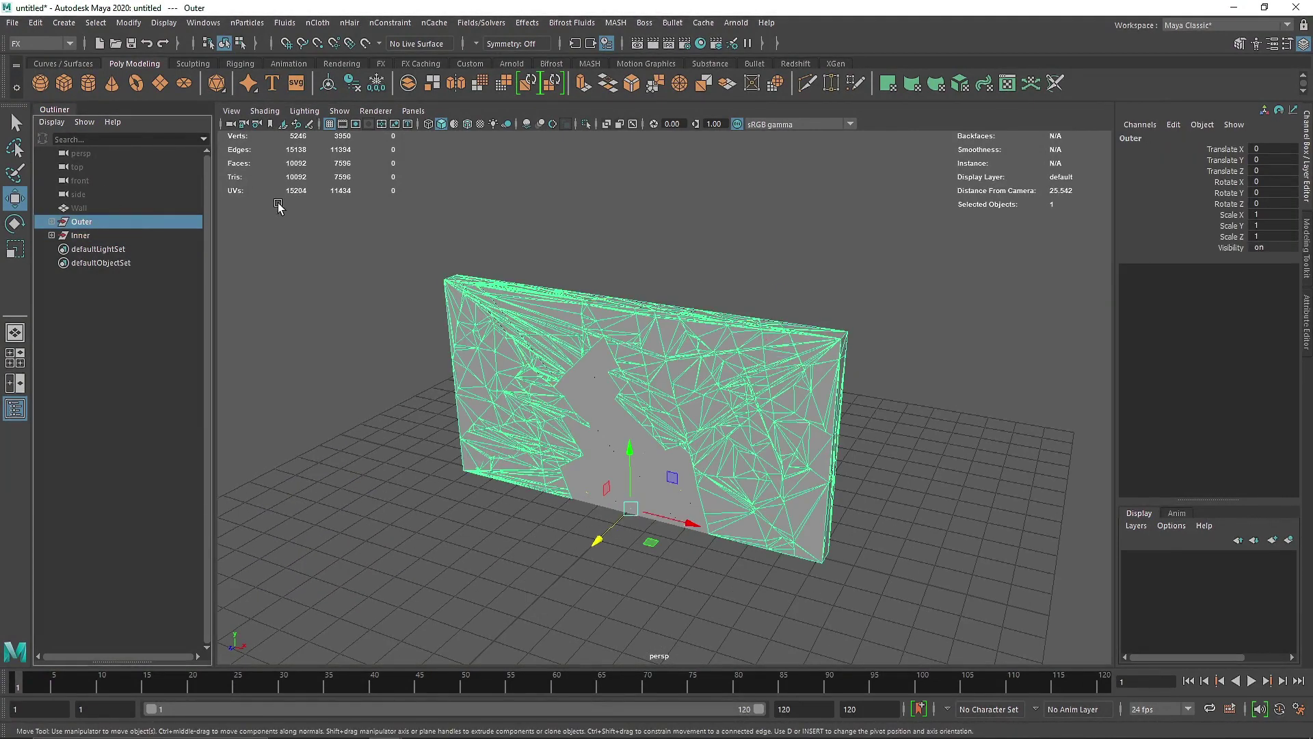
left_click(673, 24)
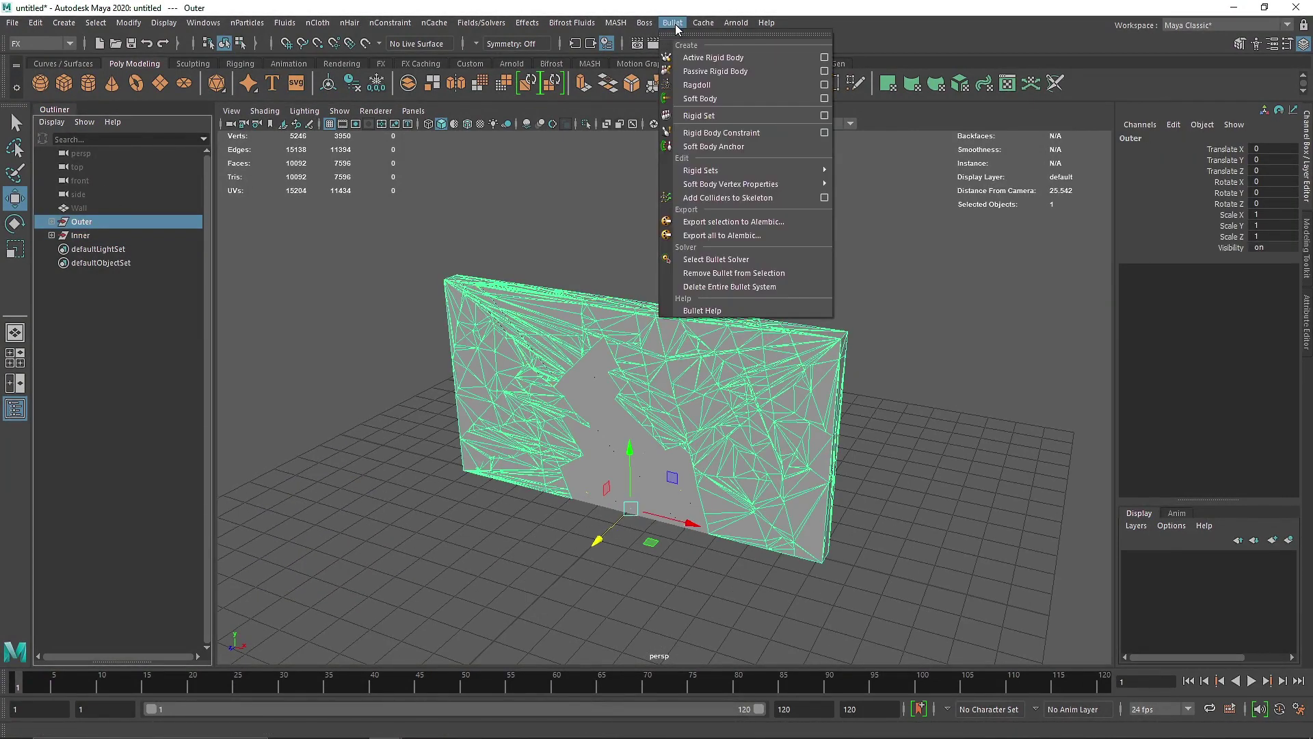
left_click(823, 116)
left_click(883, 438)
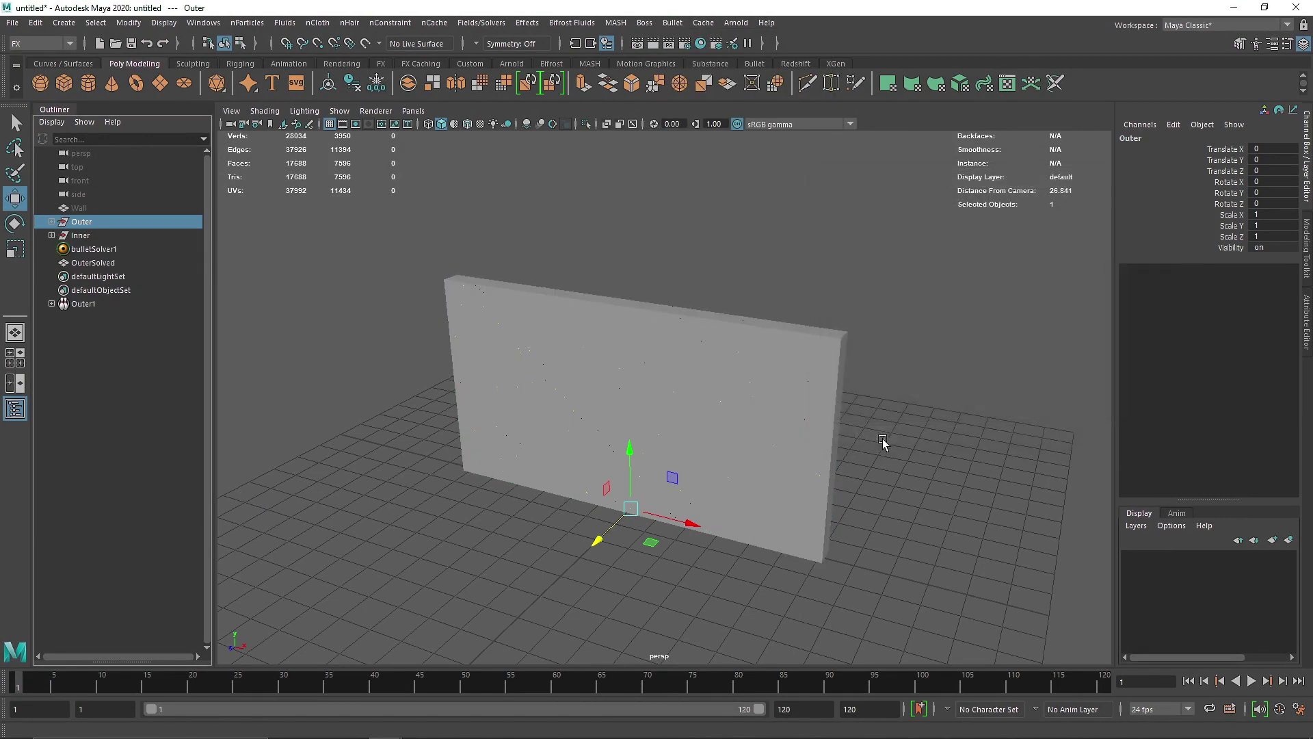
Step: Create a Bullet rigid set named Inner from the Inner group of shards
left_click(80, 235)
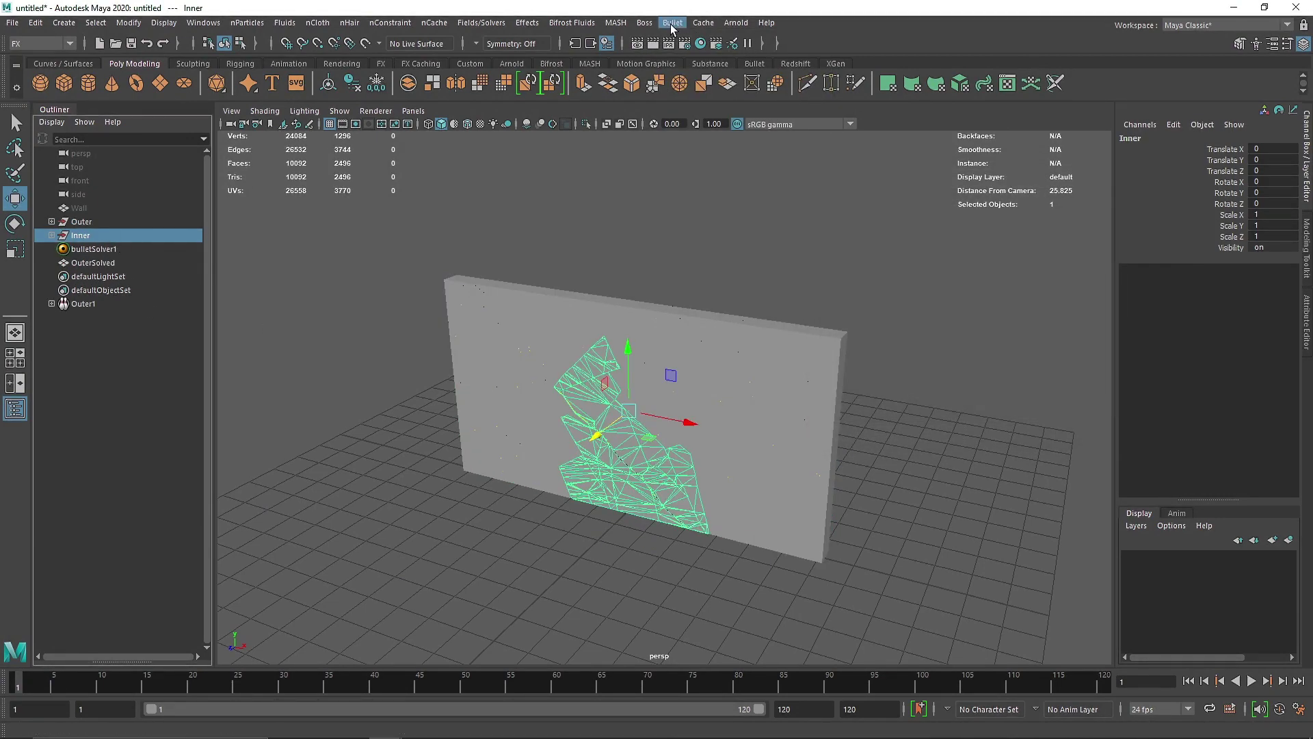
left_click(672, 24)
left_click(824, 116)
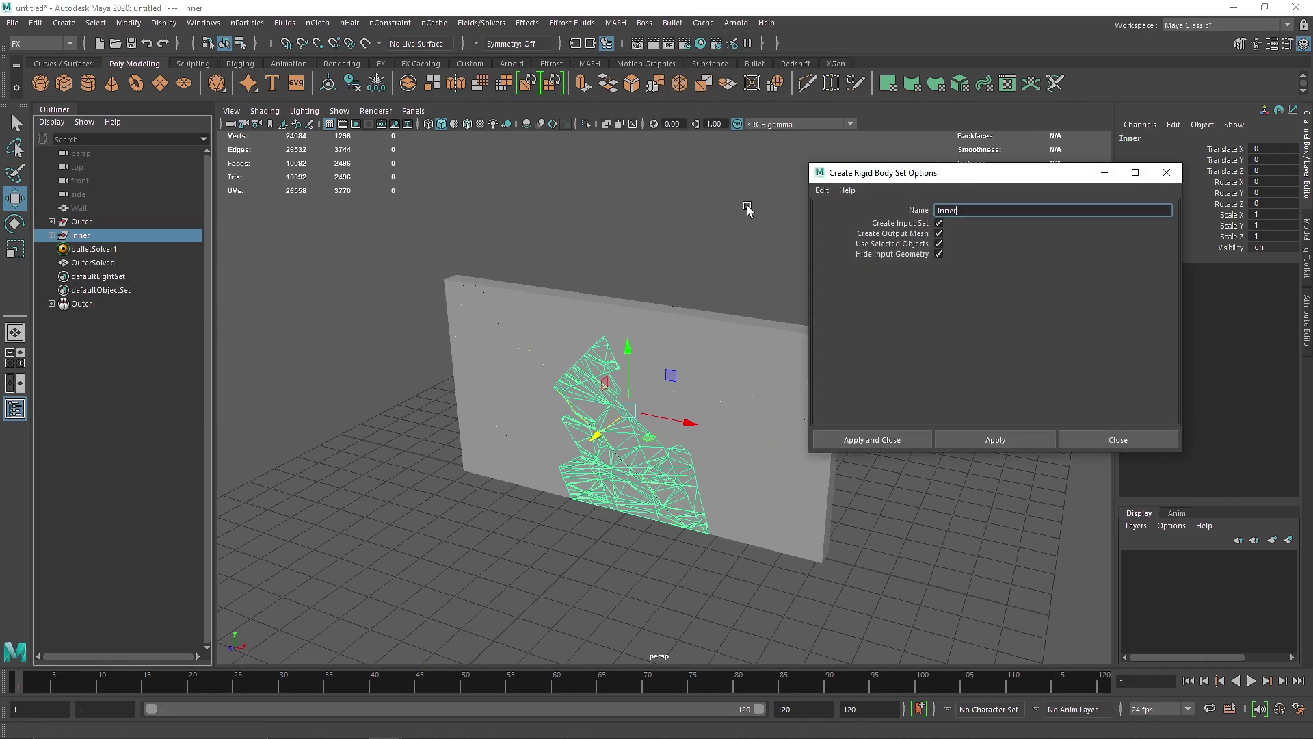
left_click(882, 438)
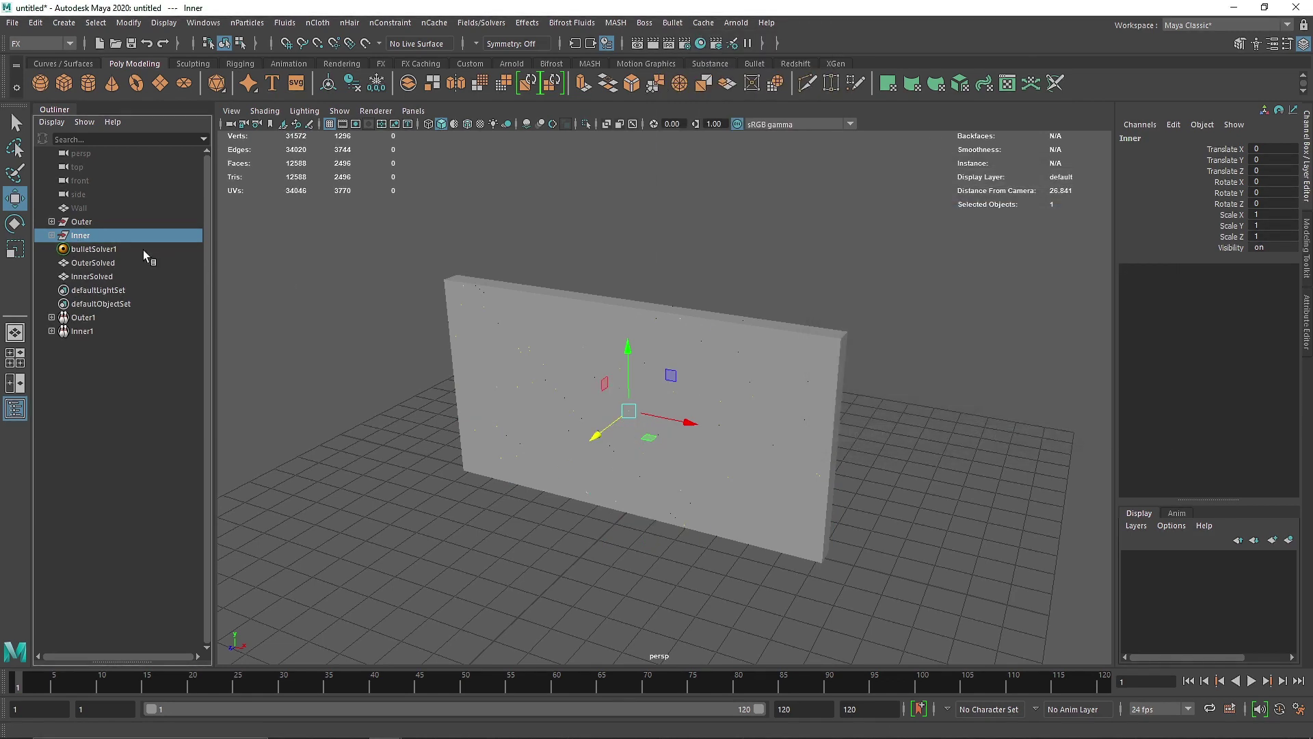
Step: Compare the OuterSolved and InnerSolved meshes by selecting them alternately, then clear the selection
left_click(102, 319)
left_click(101, 264)
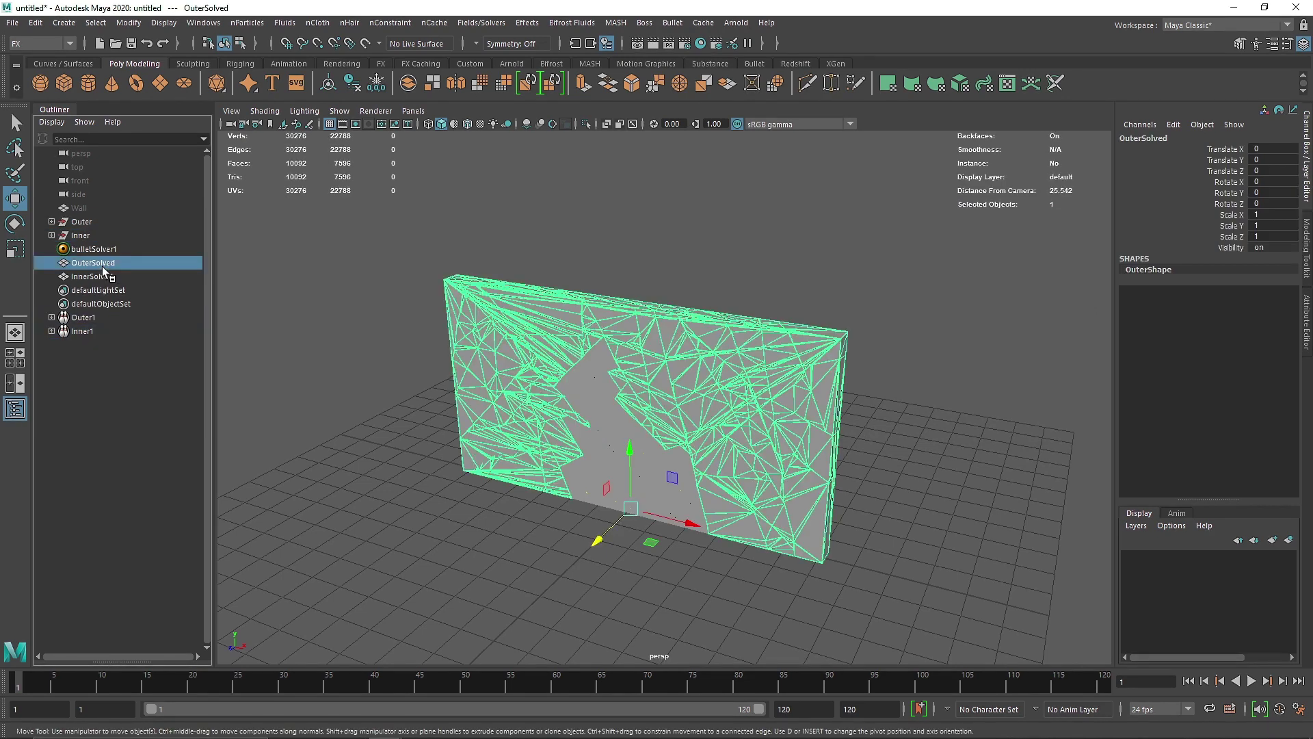
left_click(104, 276)
left_click(109, 266)
left_click(118, 275)
left_click(126, 266)
left_click(126, 274)
left_click(513, 285)
mouse_move(562, 299)
left_mouse_down("alt")
mouse_move(432, 302)
mouse_move(583, 307)
left_mouse_up("alt")
Step: Play the simulation twice from the first frame to check how the shards move, and rewind it
left_click(1253, 681)
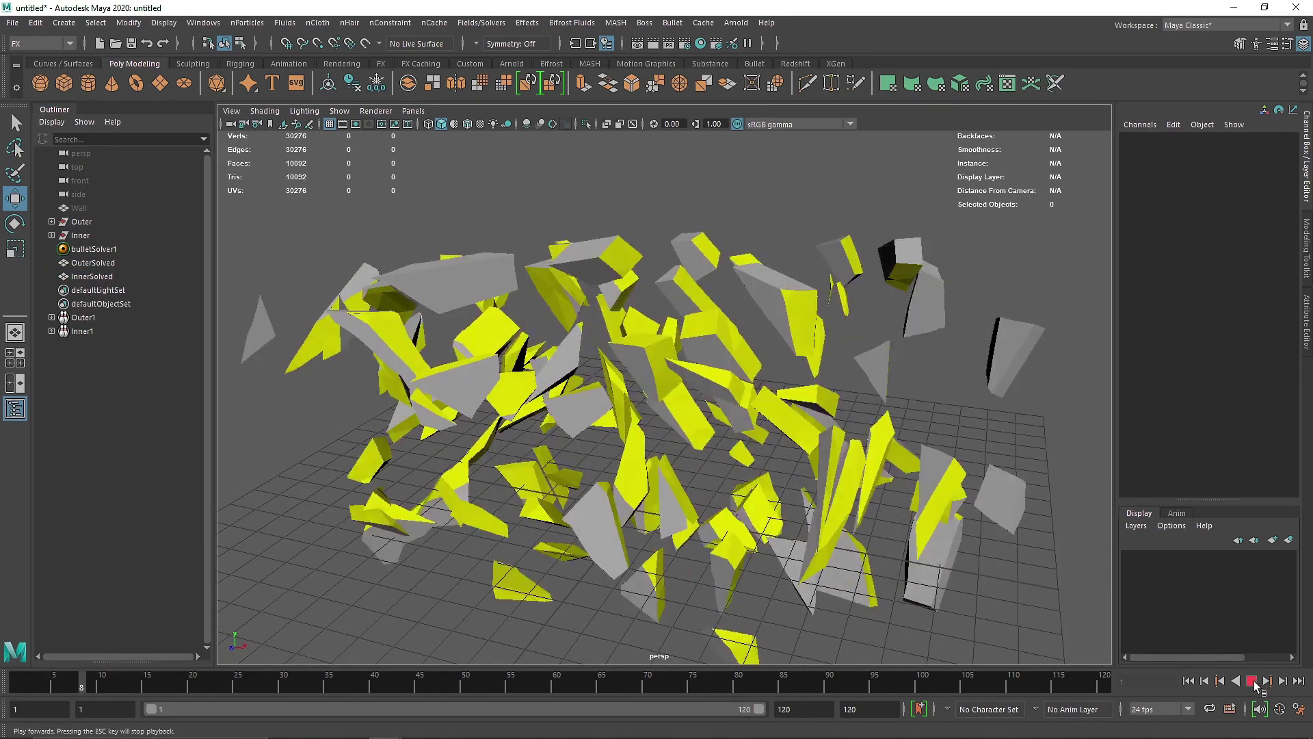
left_click(1255, 683)
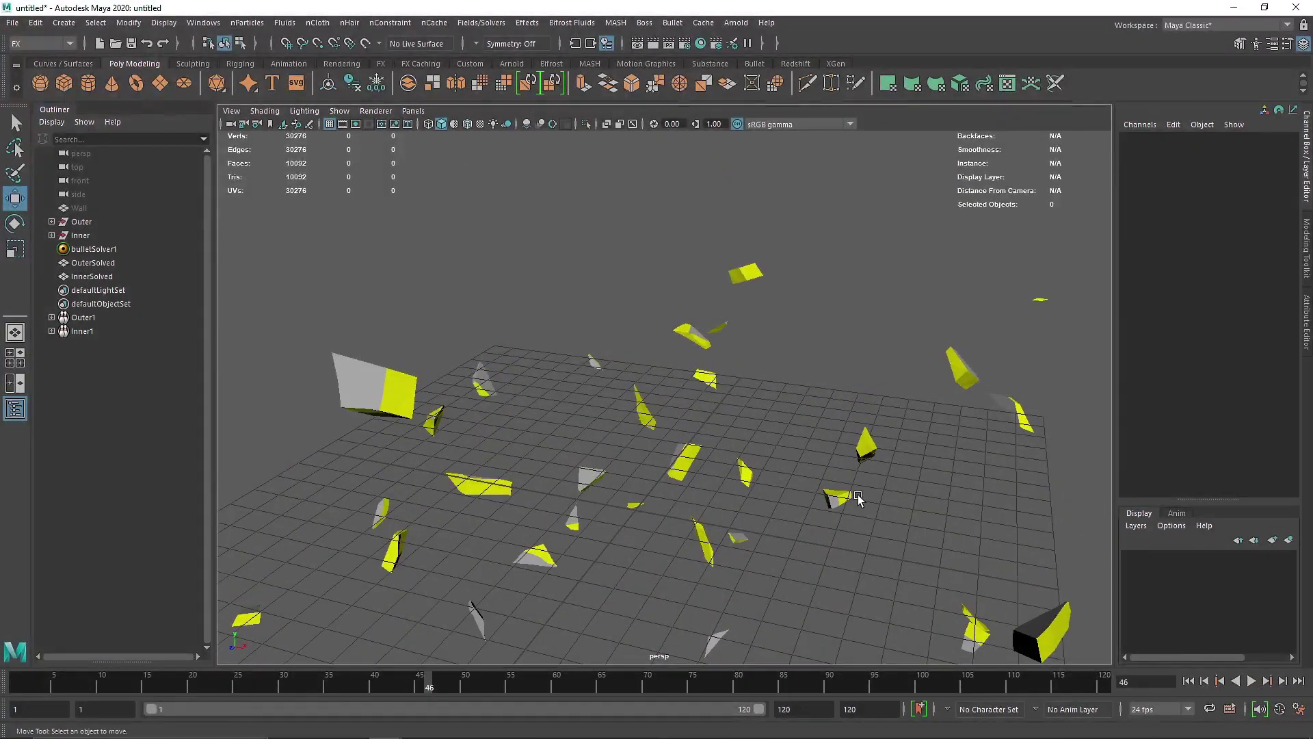
scroll(859, 499, "down", 3)
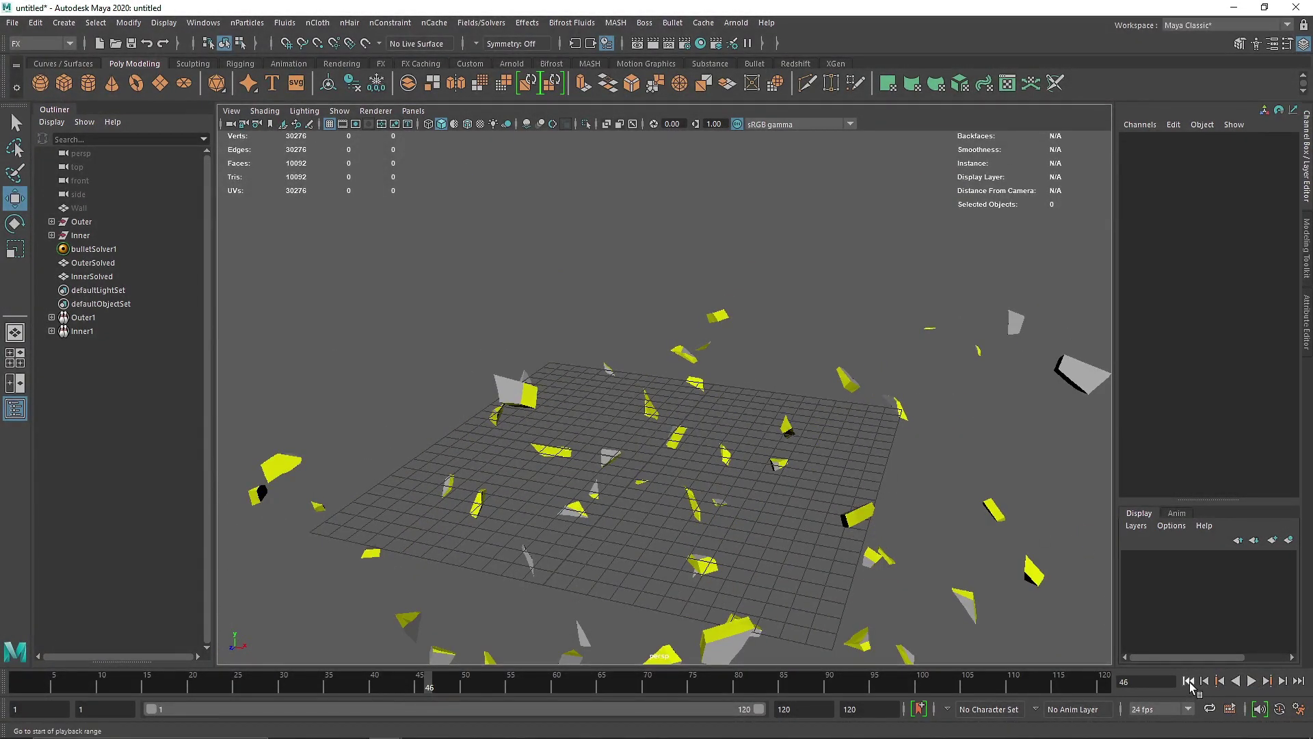
left_click(1189, 682)
left_click(1252, 681)
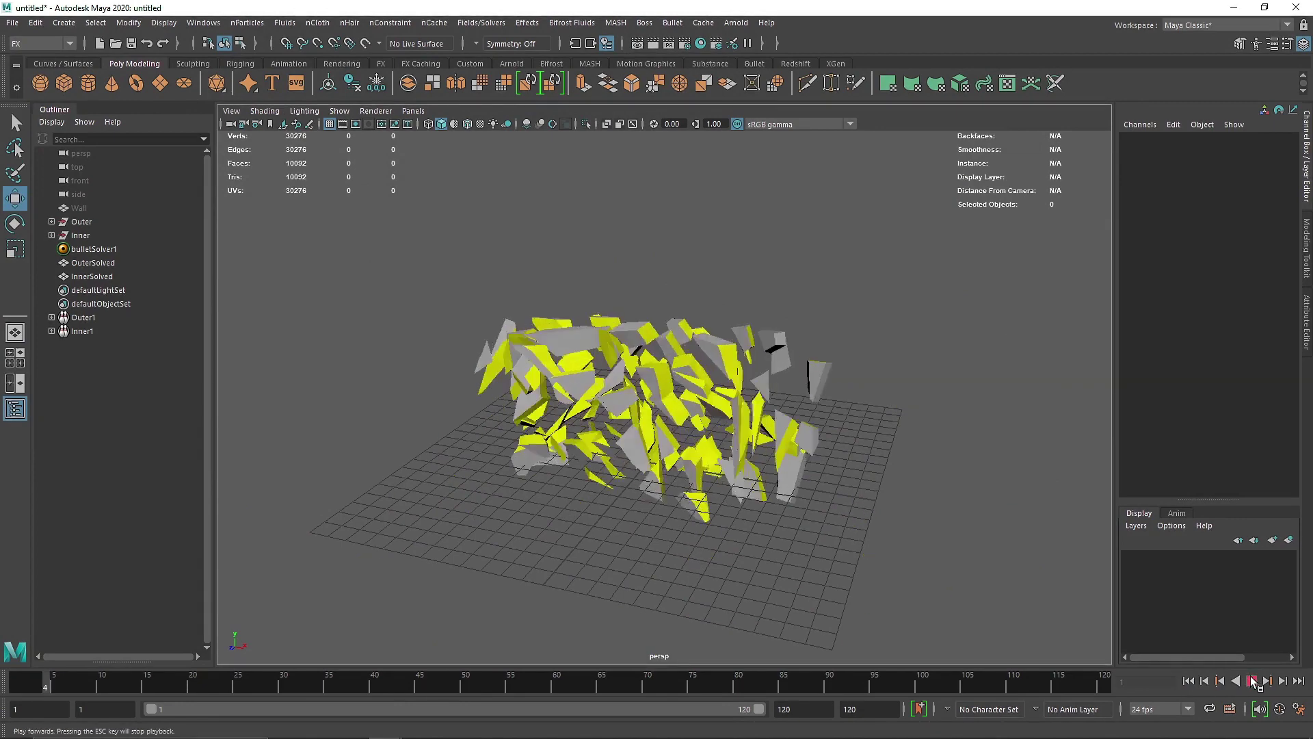
left_click(1188, 682)
Step: Show the attributes of bulletSolver1
left_click(94, 249)
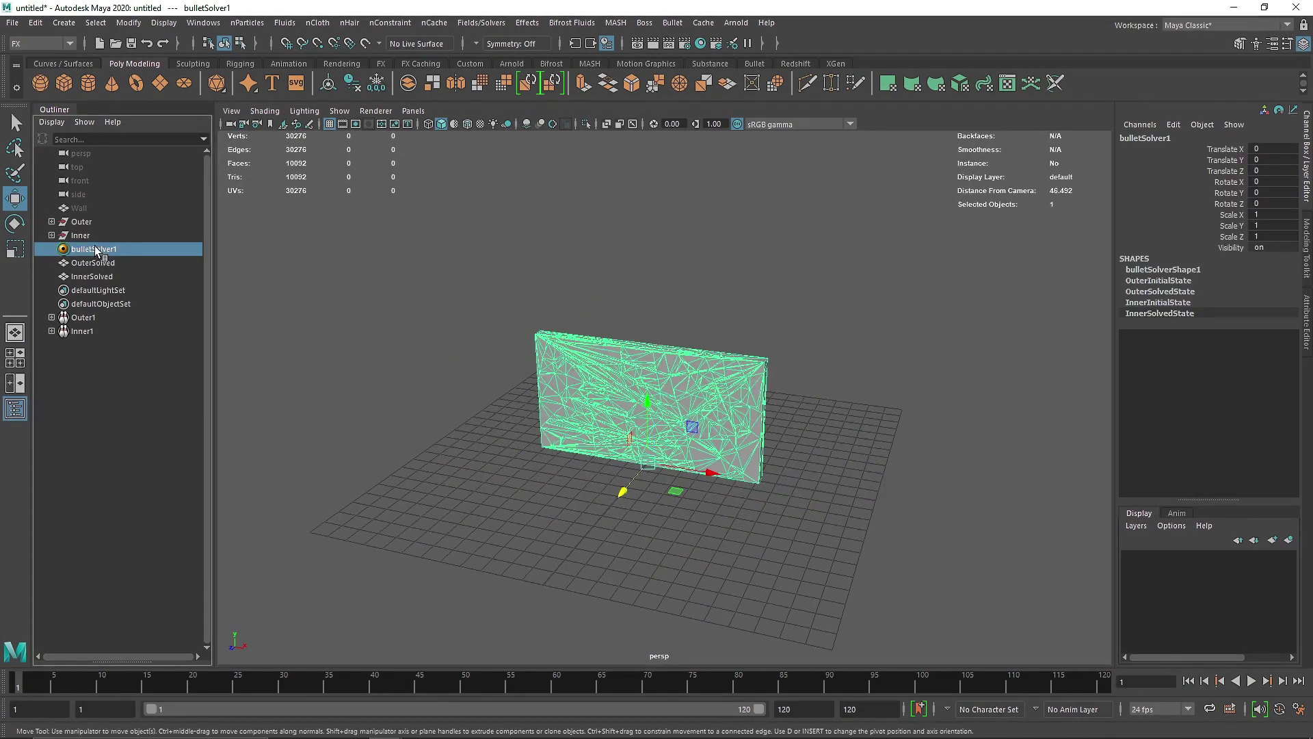
key("ctrl+a")
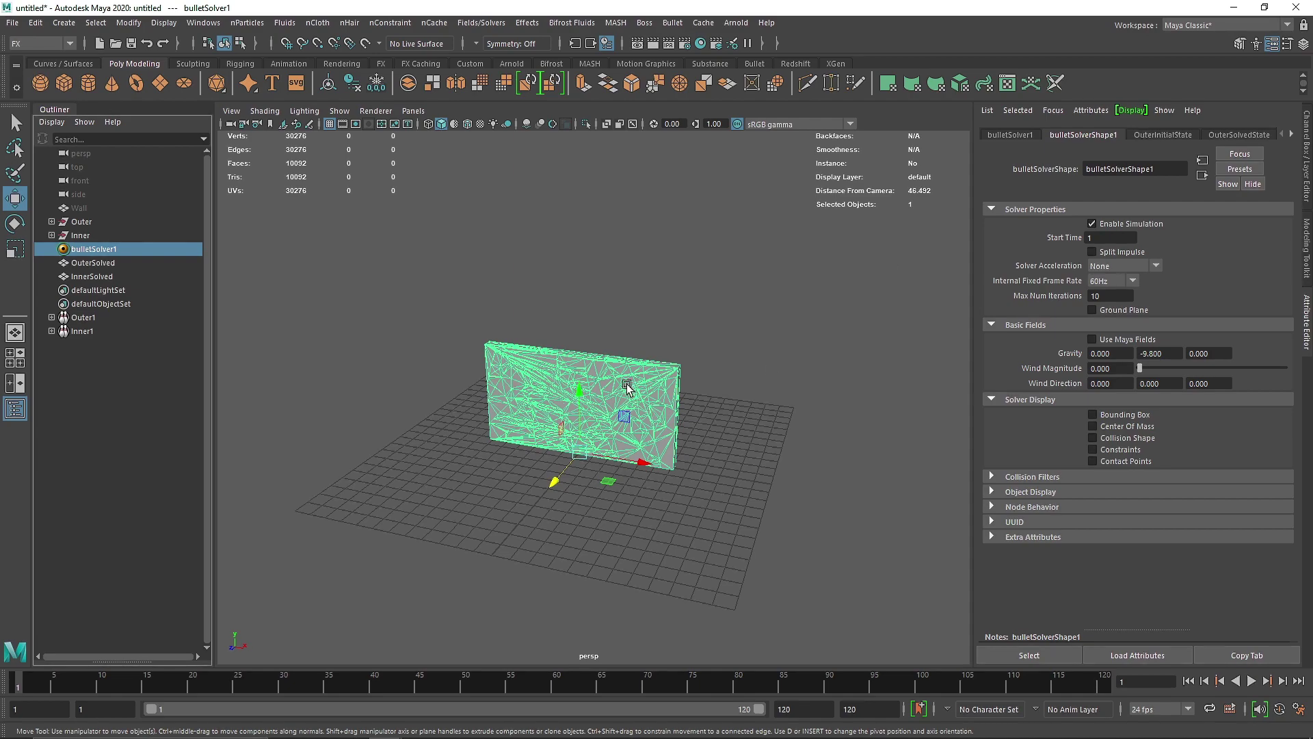
scroll(499, 312, "up", 5)
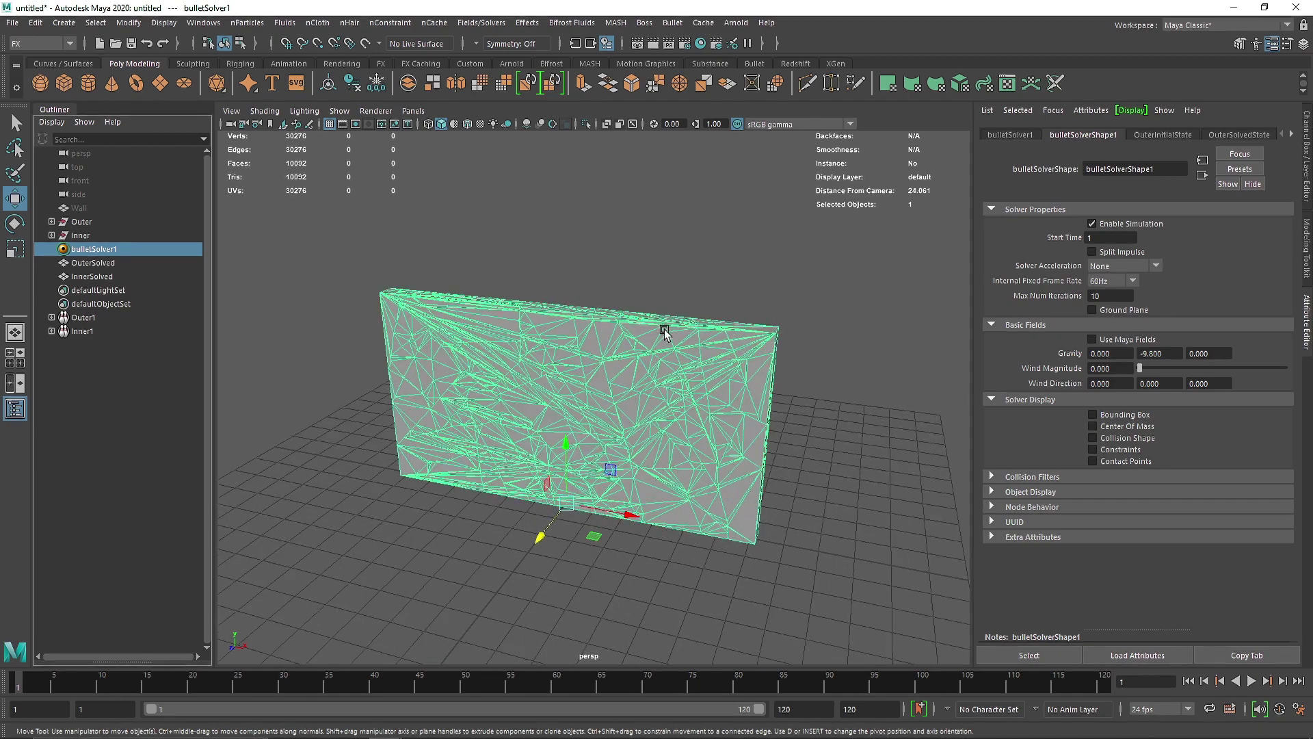
Step: Play the simulation to frame 14 and examine the scattered shards from several angles
left_click(1251, 681)
left_click(1253, 685)
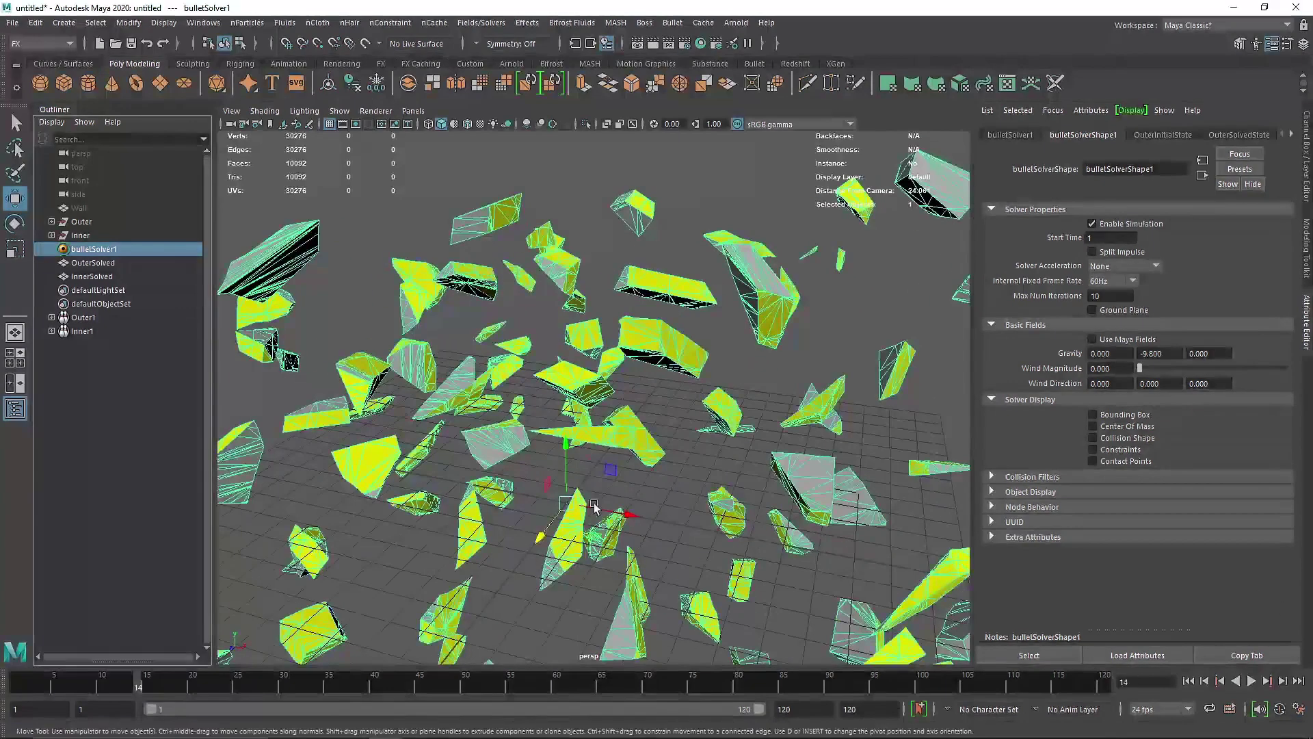
scroll(593, 508, "up", 5)
left_click_drag(593, 507, 363, 411, "alt")
scroll(570, 443, "down", 5)
scroll(570, 443, "down", 3)
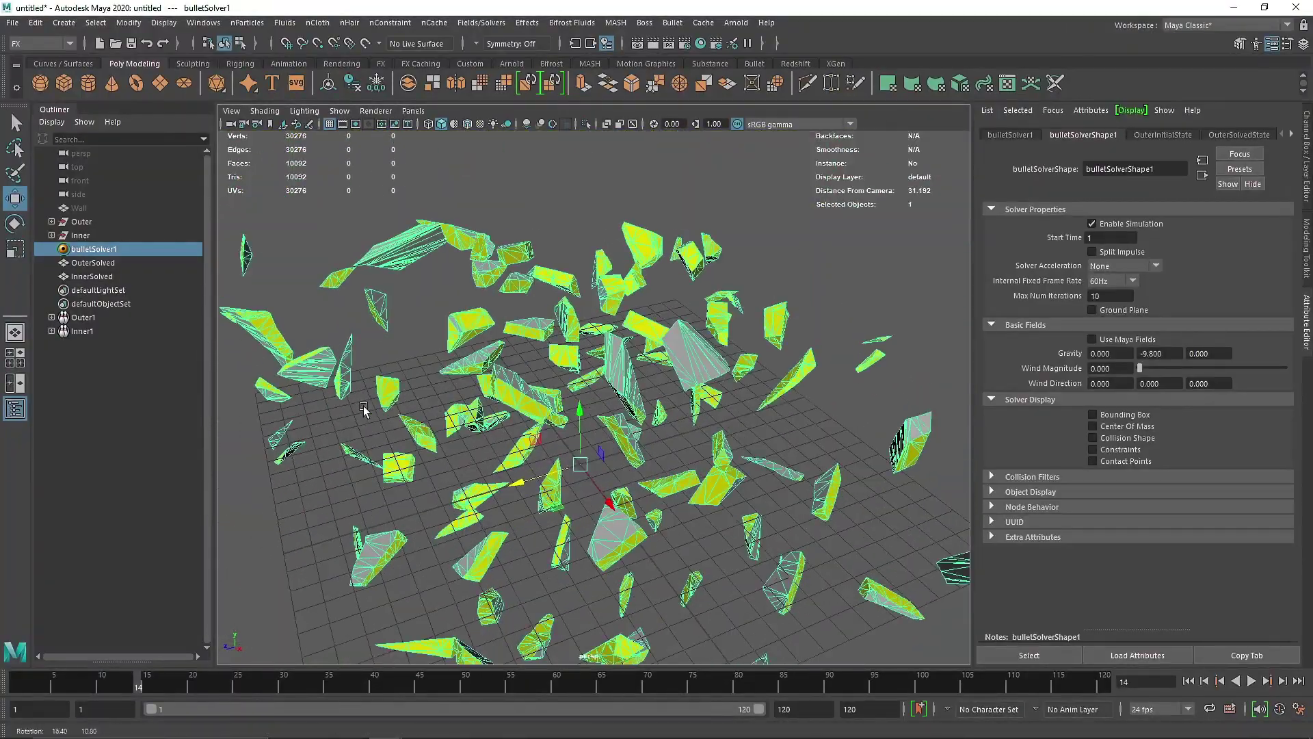
scroll(359, 408, "up", 6)
middle_click_drag(358, 408, 505, 408, "alt")
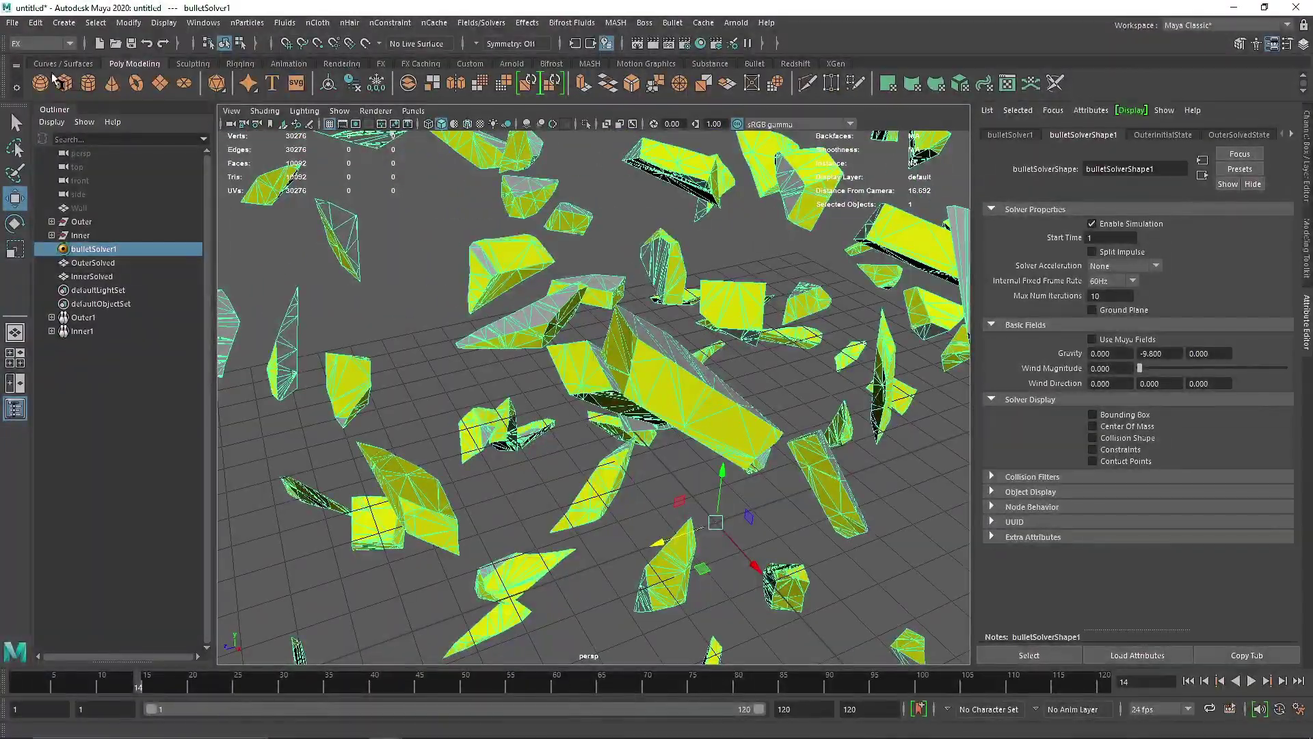
left_click_drag(372, 343, 478, 353, "alt")
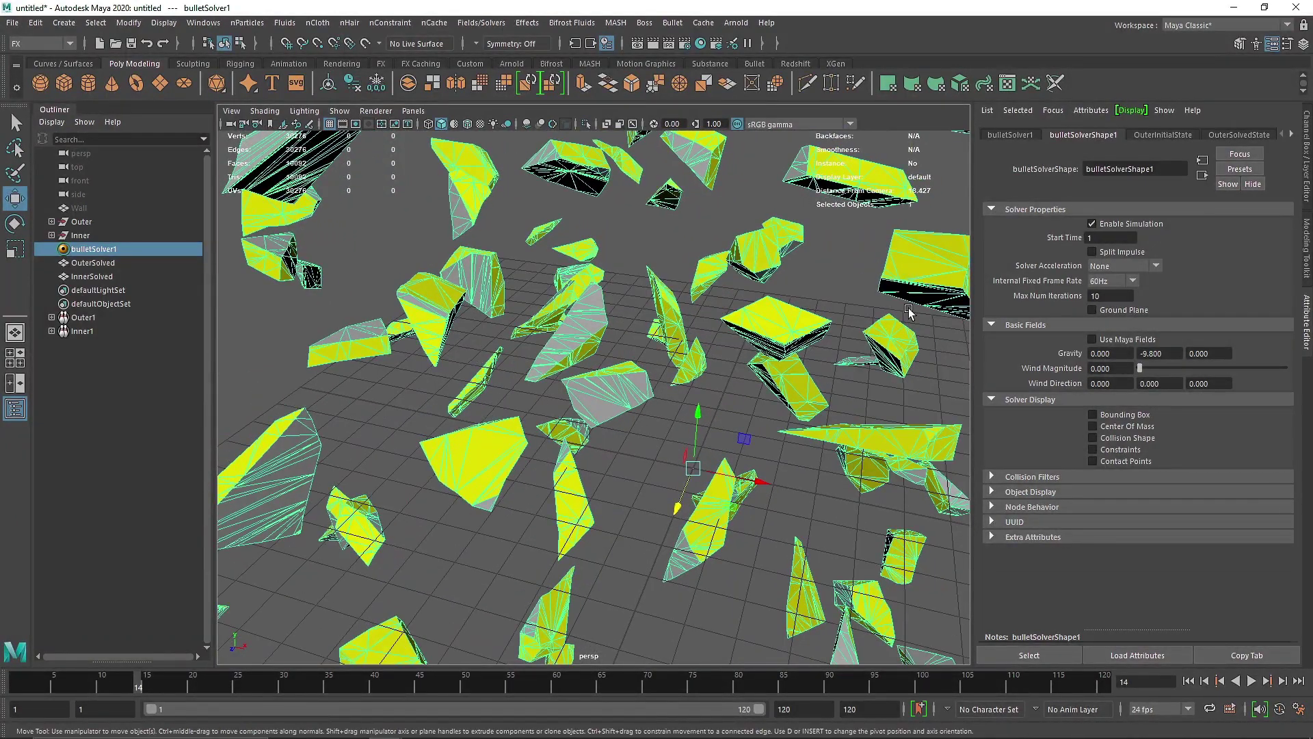
Step: Enable Ground Plane on the Bullet solver and replay the simulation from the start to frame 34
left_click(1137, 311)
left_click(1188, 681)
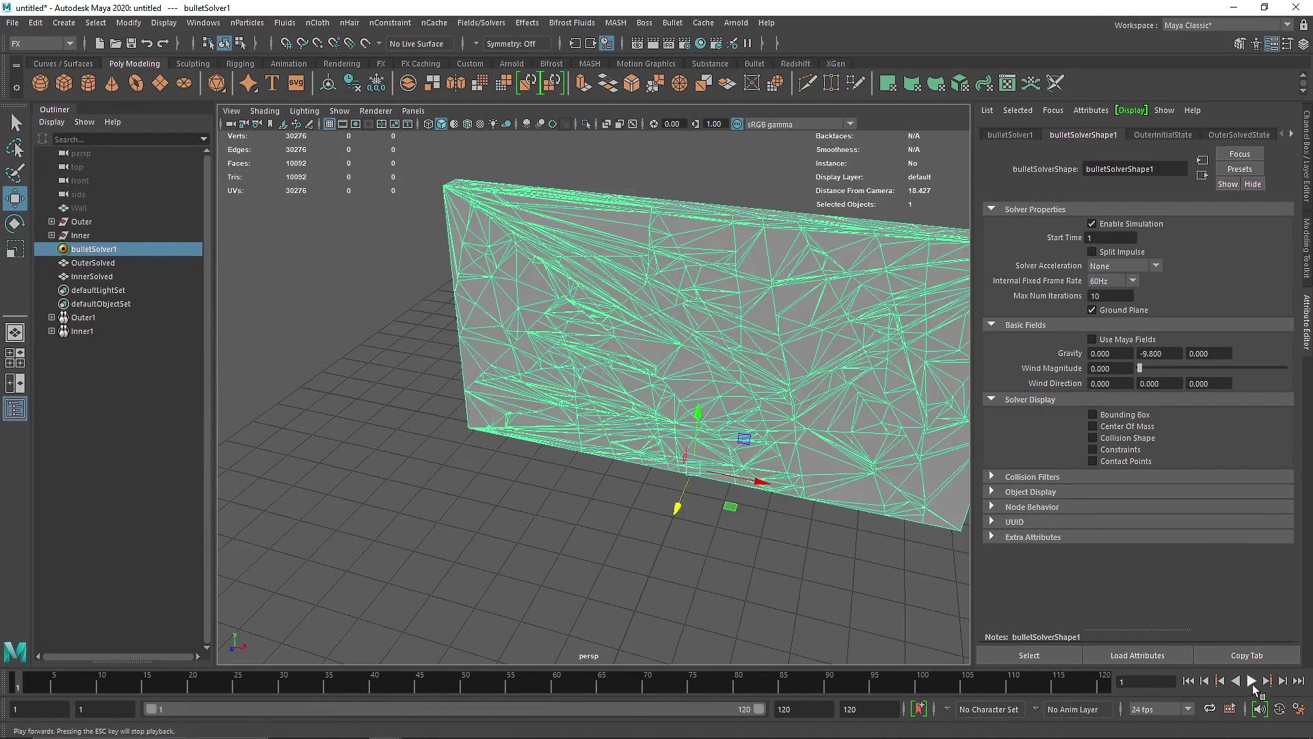
left_click(1251, 680)
key("Escape")
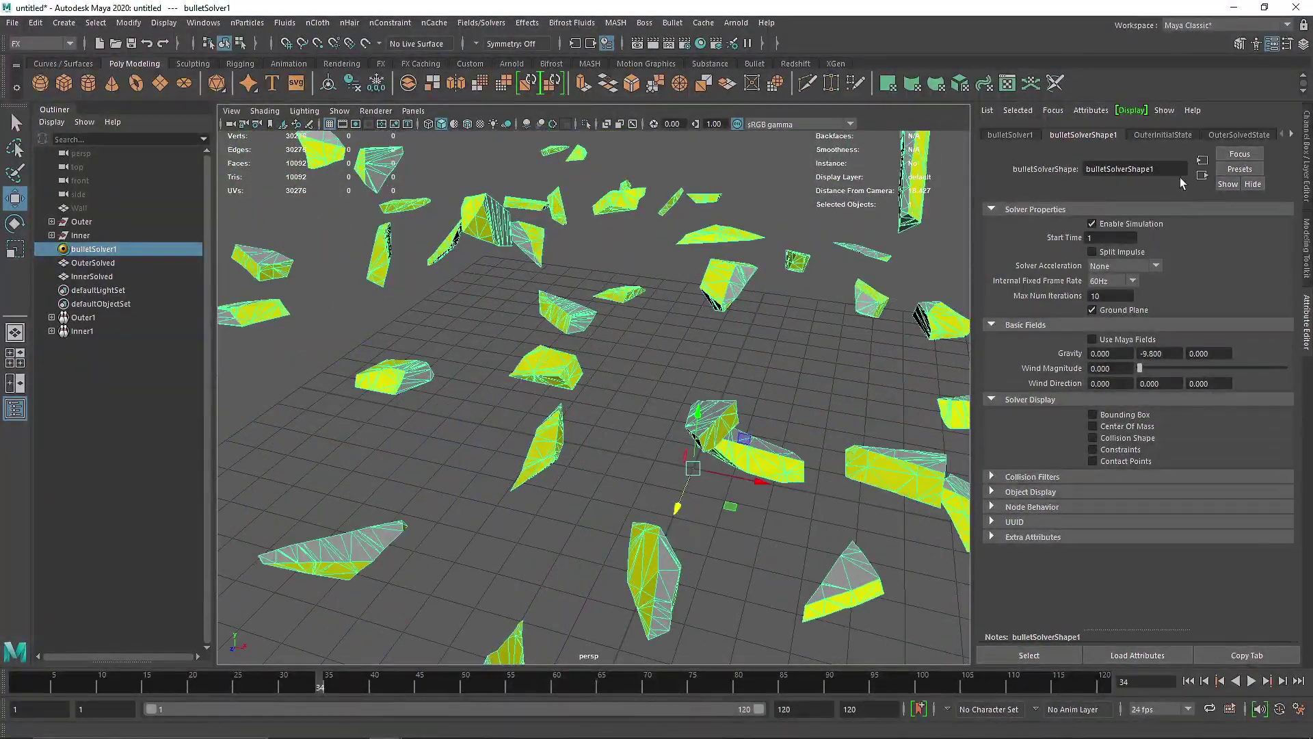
Step: Set the Collision Shape Type of OuterInitialState to hull
left_click(1153, 136)
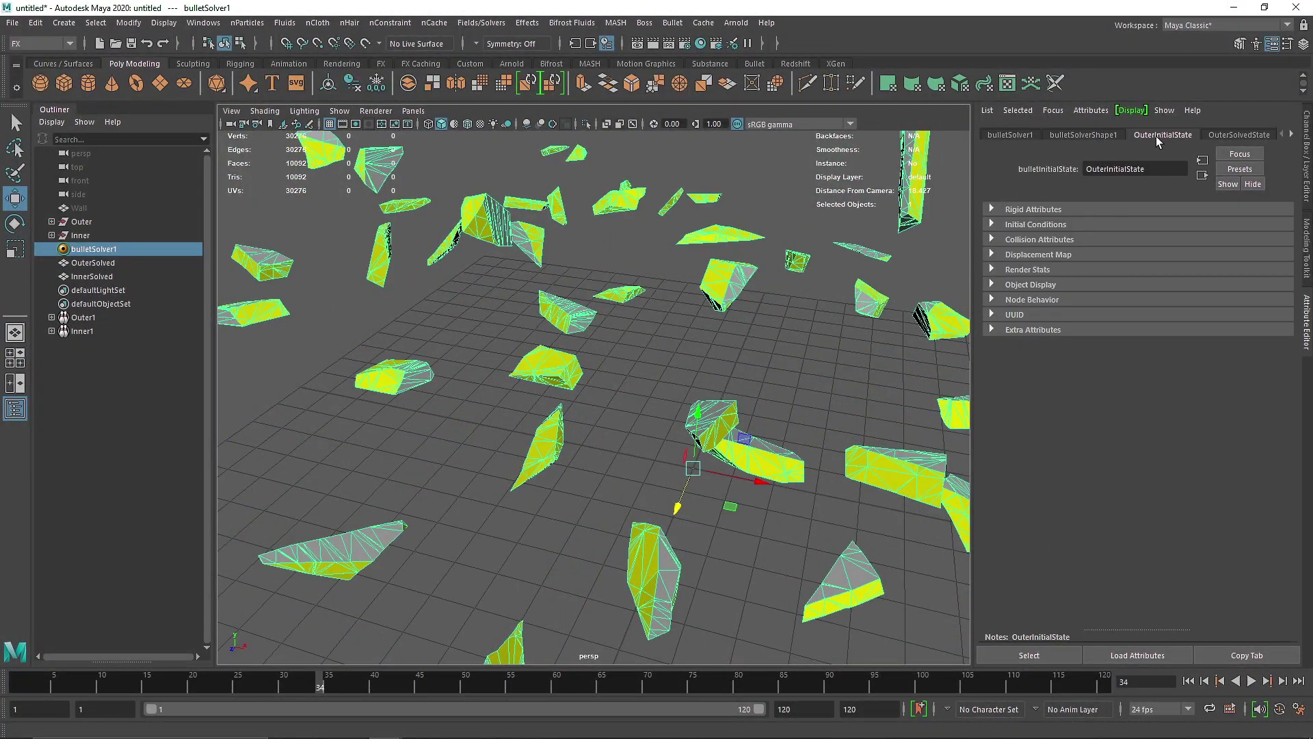
left_click(1070, 209)
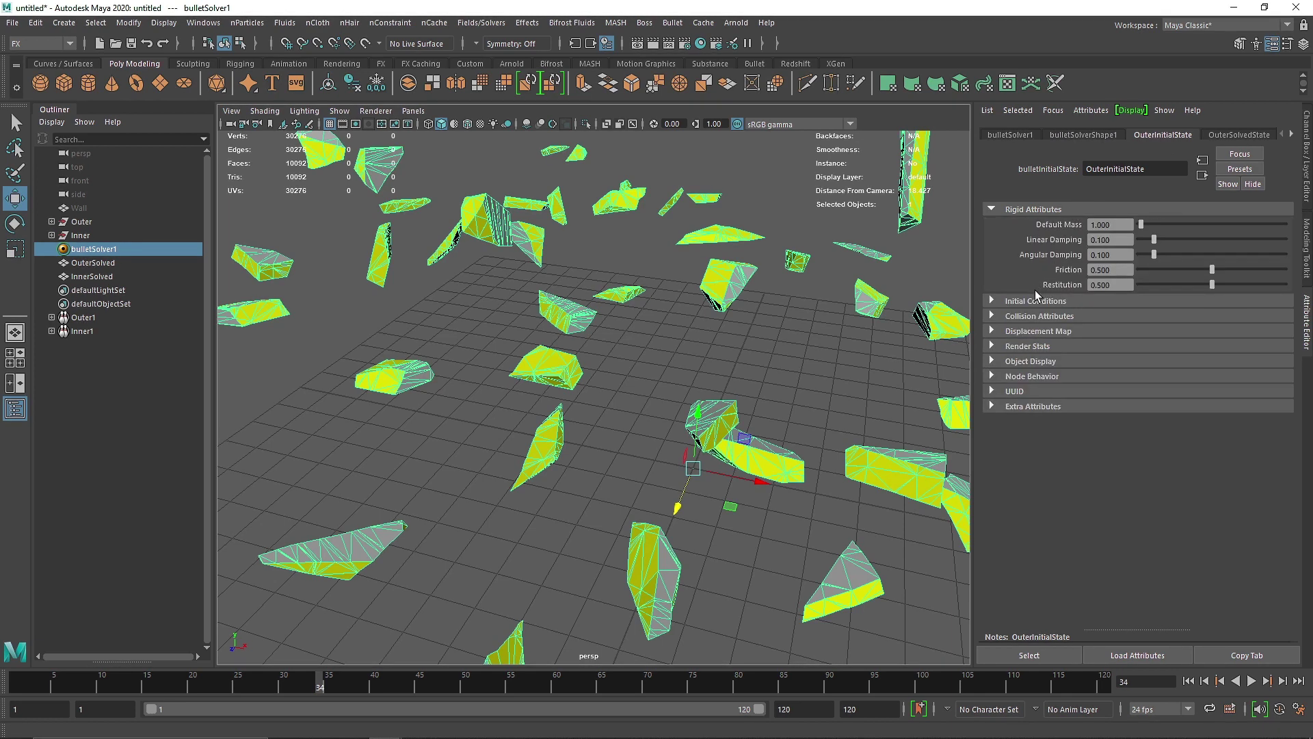
left_click(1038, 317)
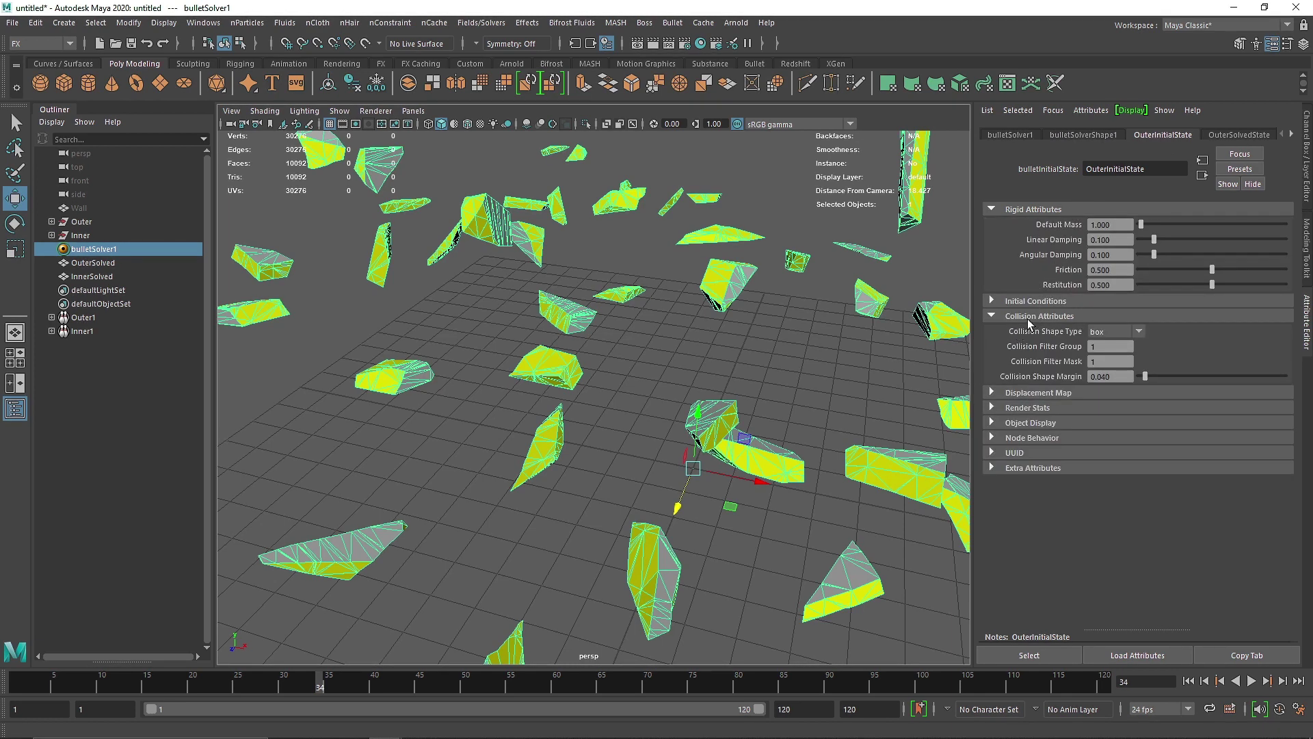
left_click(1113, 333)
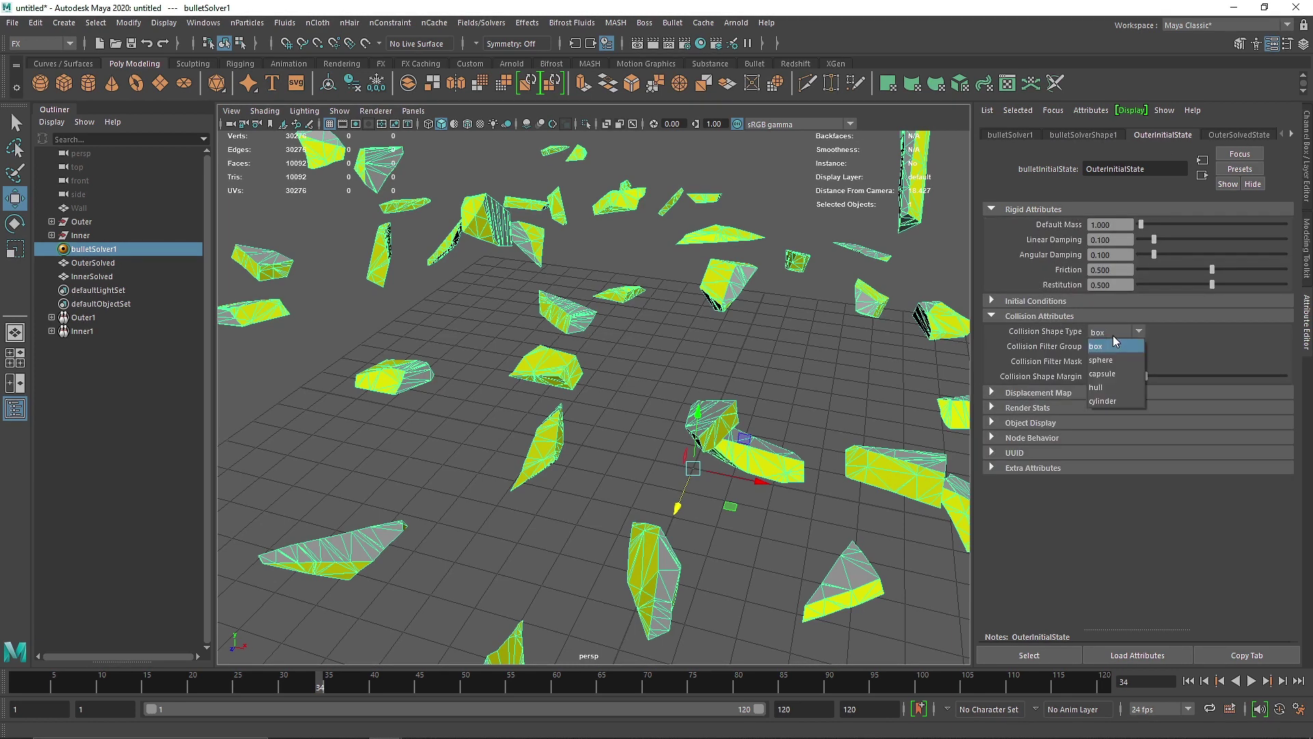
left_click(1112, 388)
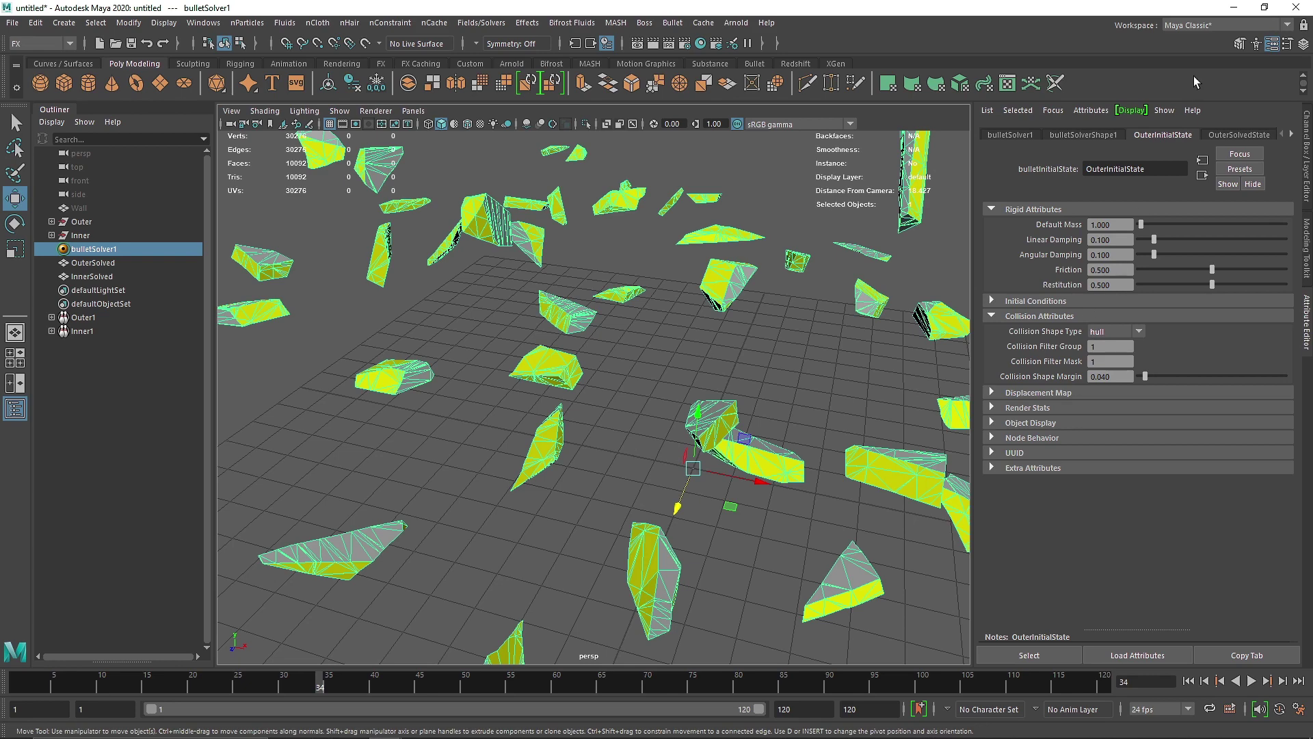
Step: Set the Collision Shape Type of InnerInitialState to hull
scroll(1183, 137, "down", 2)
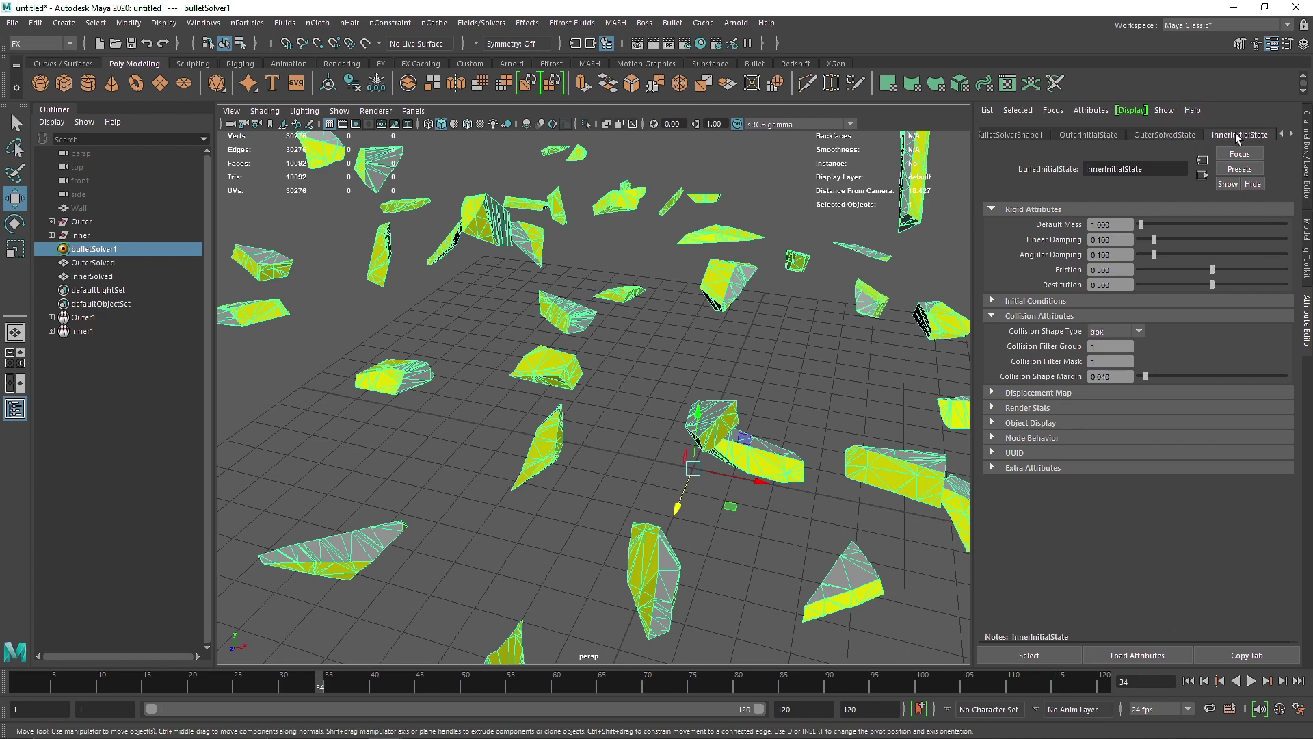
left_click(1130, 334)
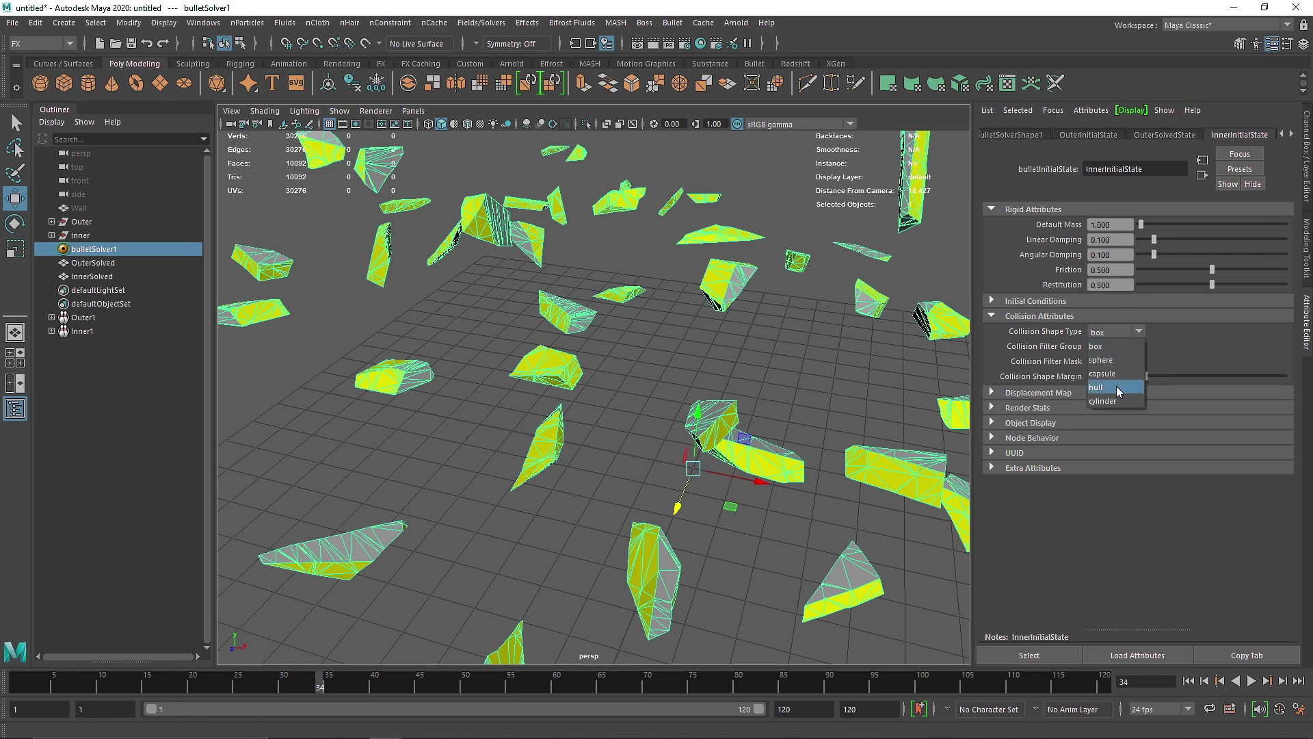
left_click(1115, 386)
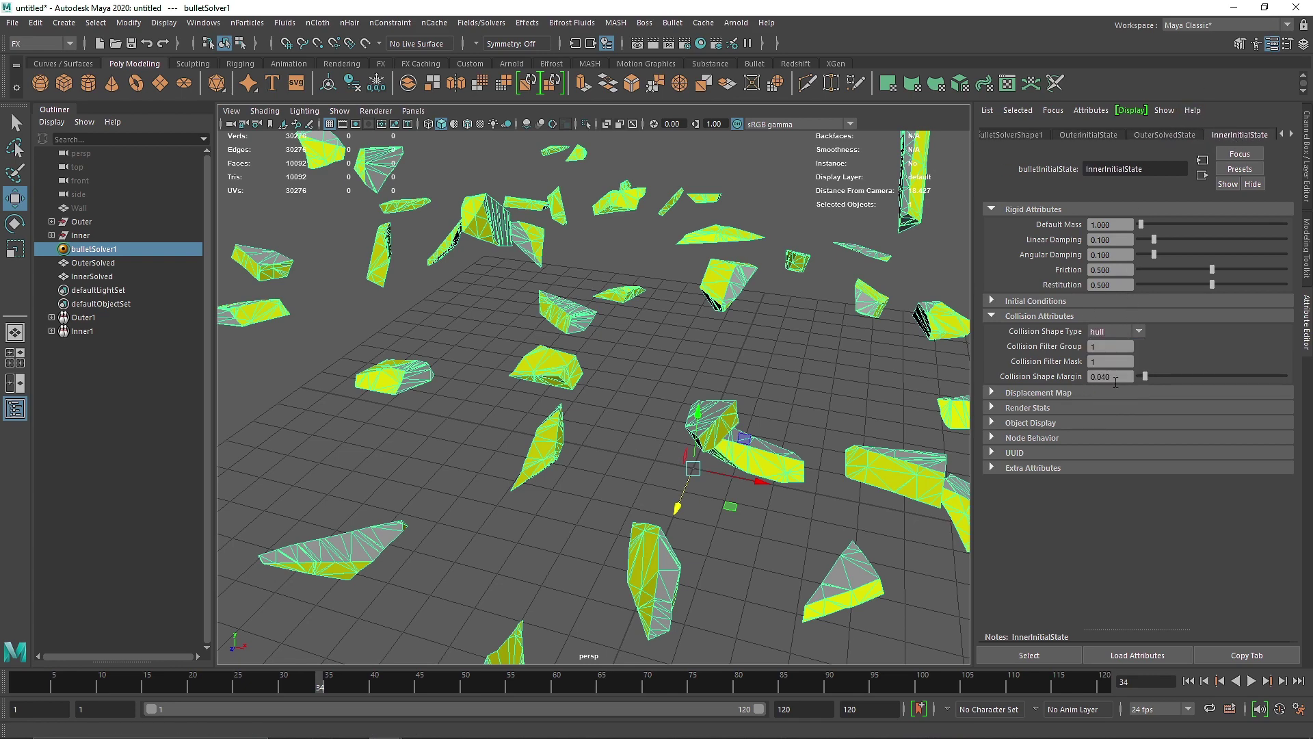
Step: Replay the simulation with the hull collision shapes to check how the wall collapses, and review the solver settings
left_click(1188, 680)
left_click(1251, 680)
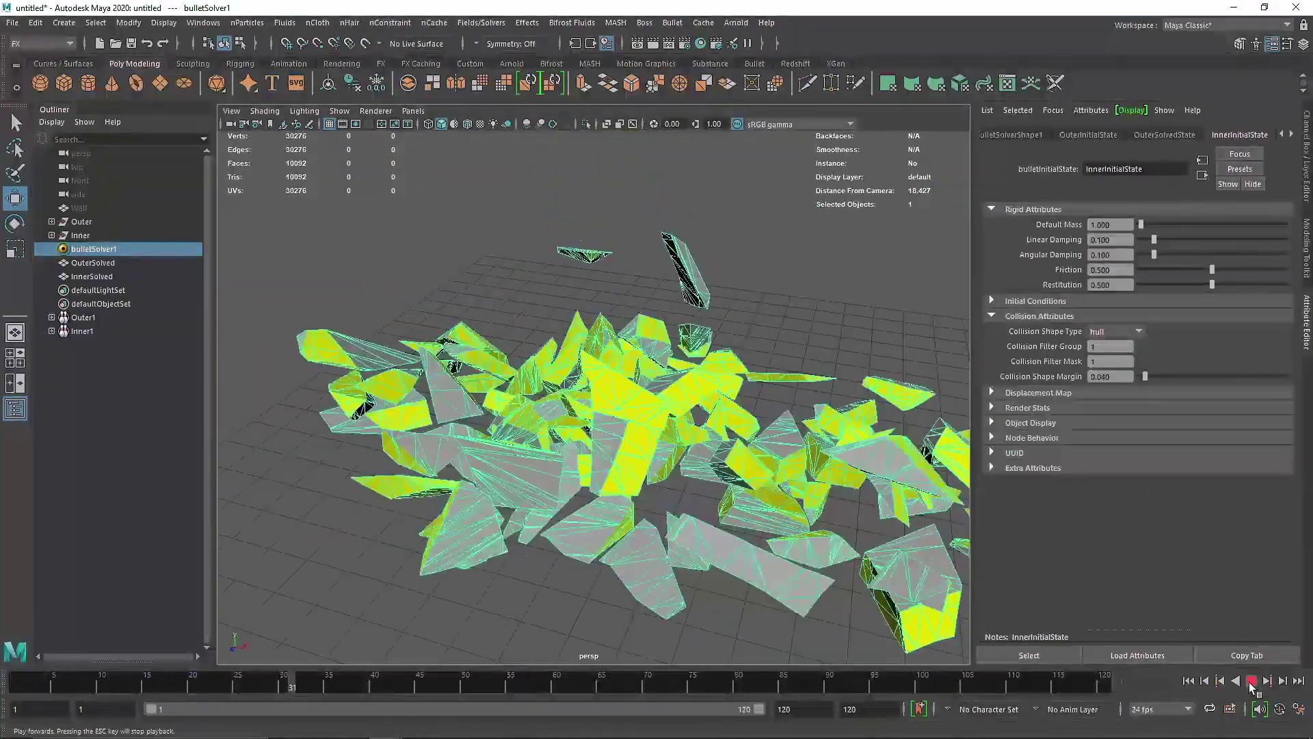
left_click(1251, 681)
scroll(807, 492, "down", 5)
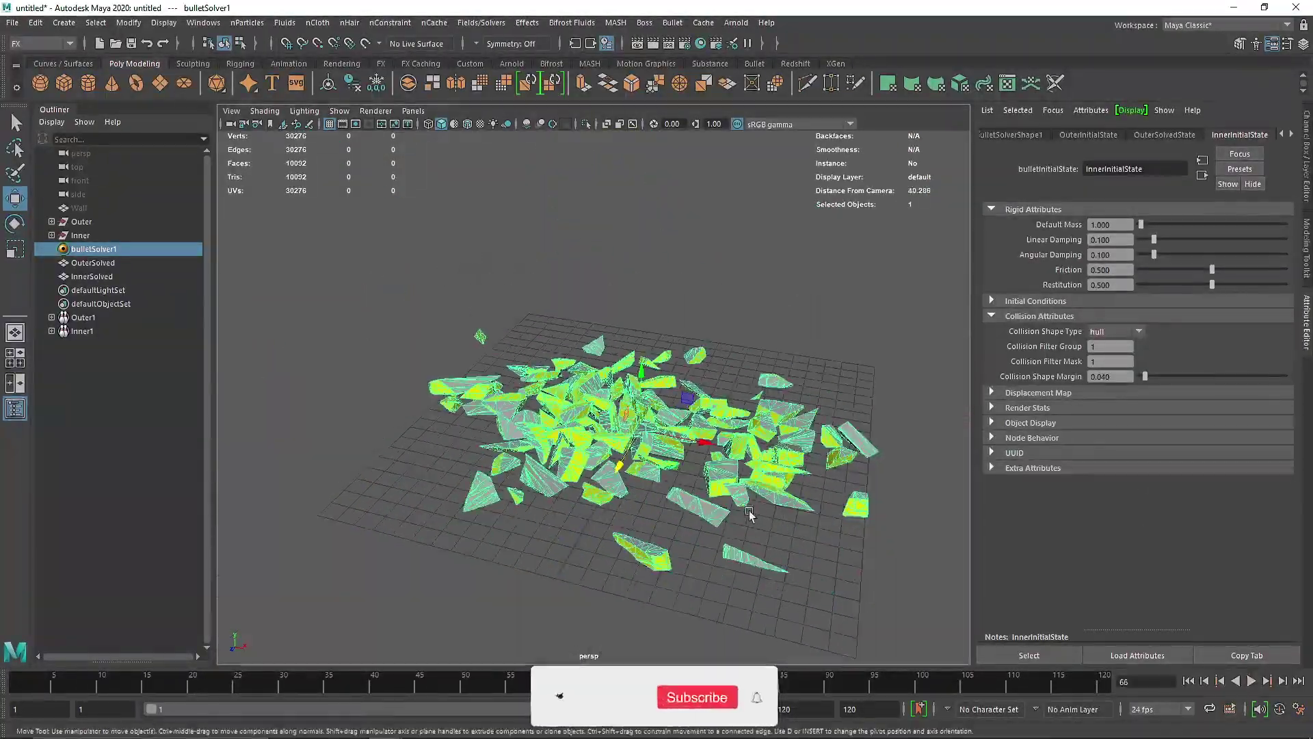
middle_click_drag(807, 492, 732, 494, "alt")
left_click(1193, 683)
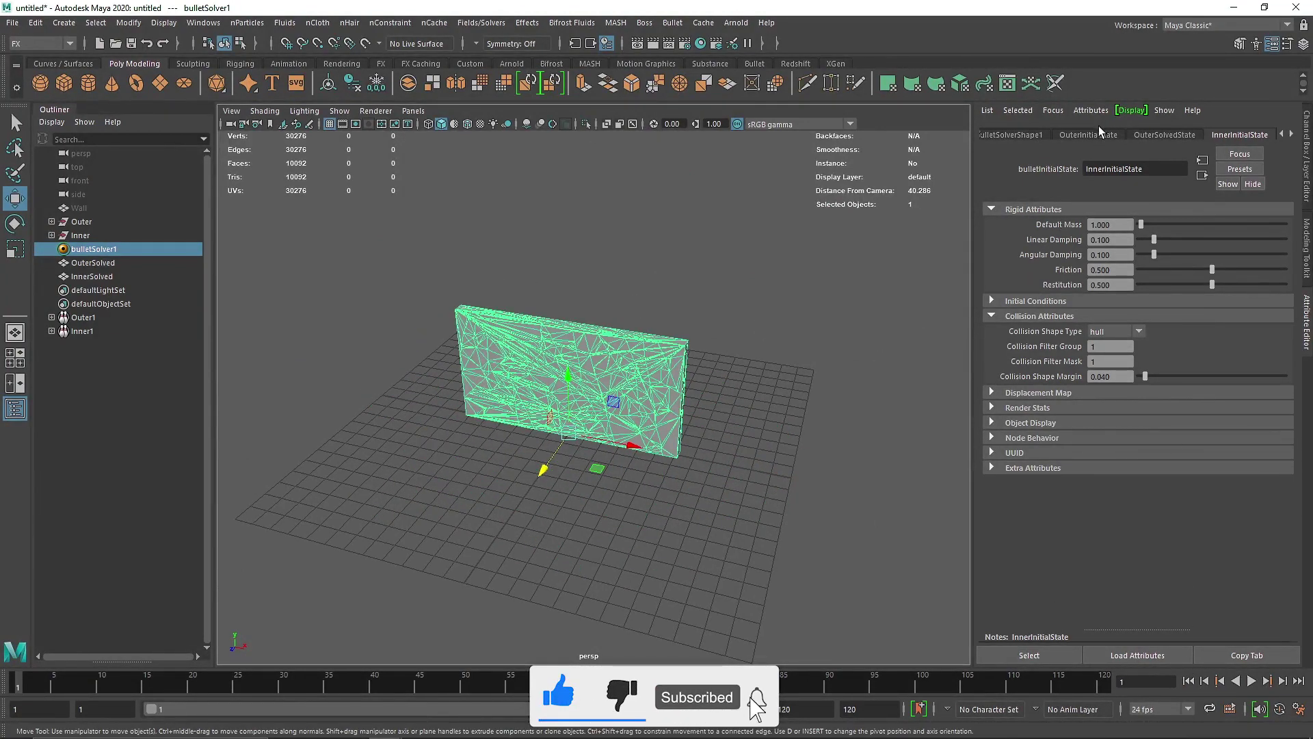
left_click(1012, 135)
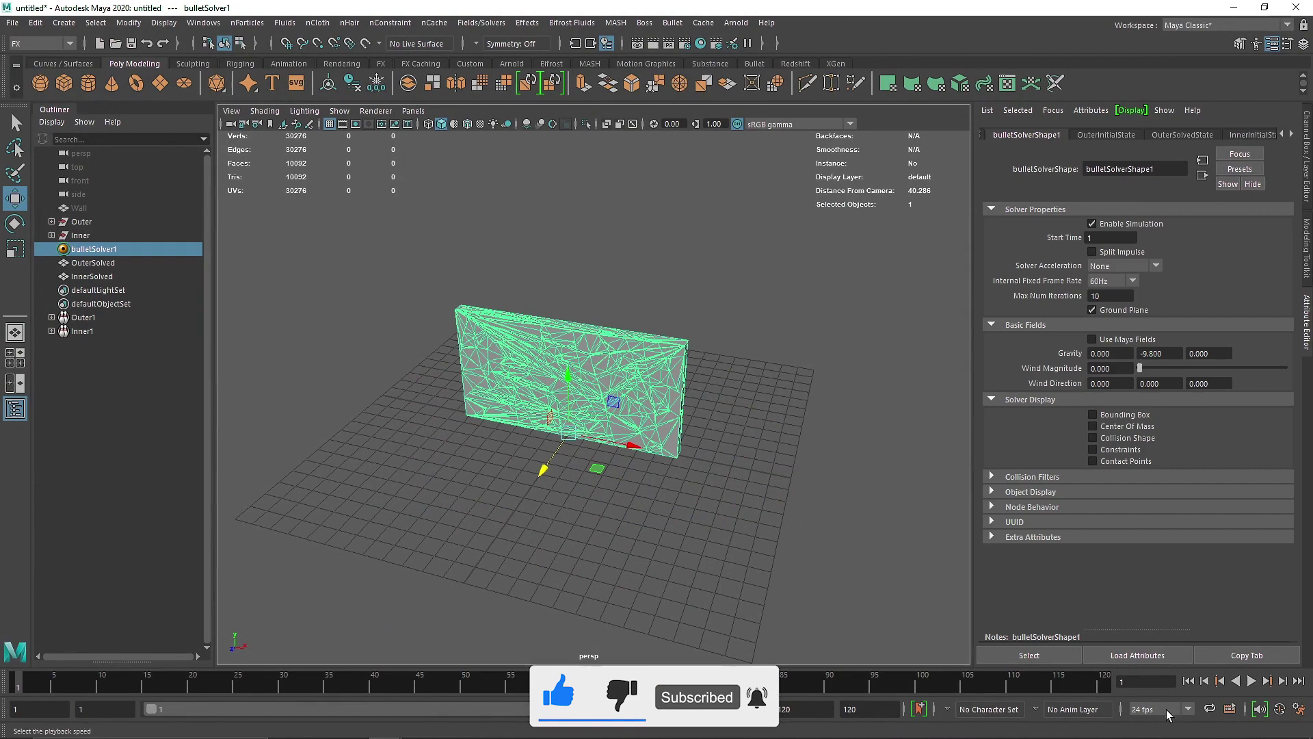
left_click(1252, 682)
left_click(1252, 682)
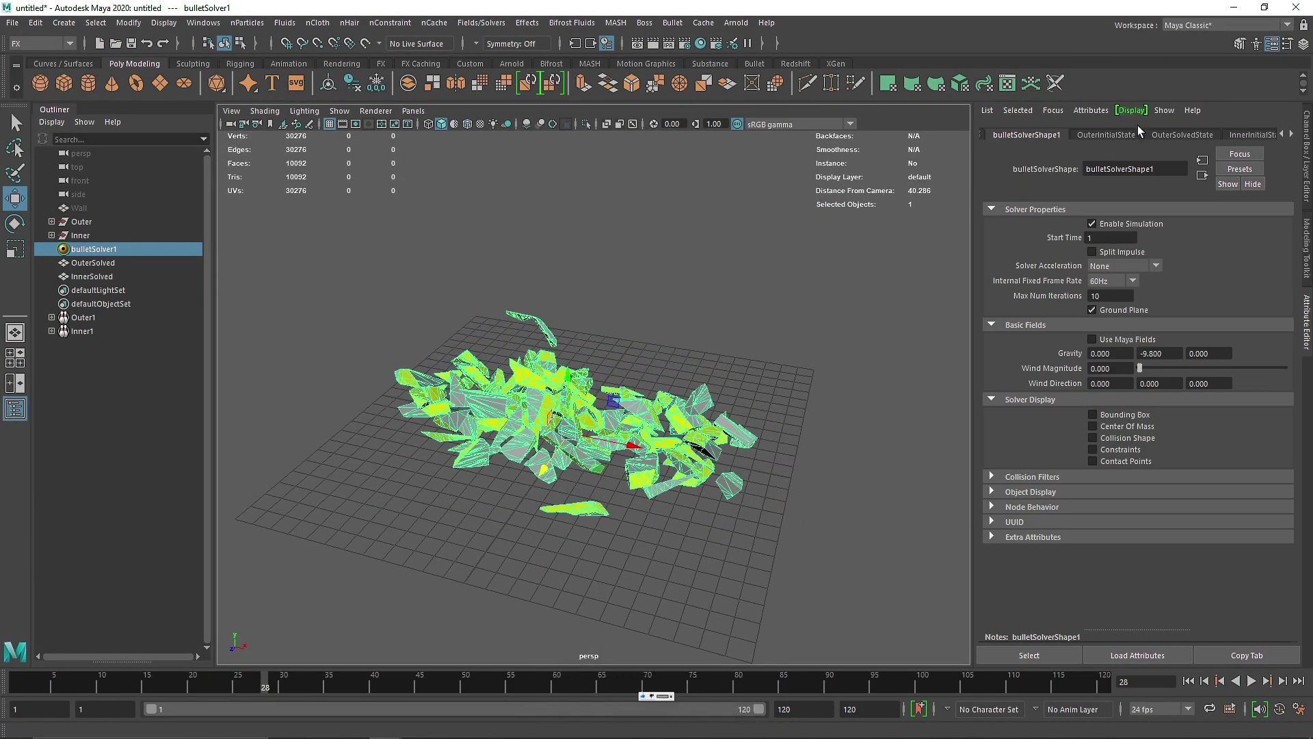
Step: Enable Initially Sleeping in the initial conditions of both OuterInitialState and InnerInitialState
left_click(1108, 134)
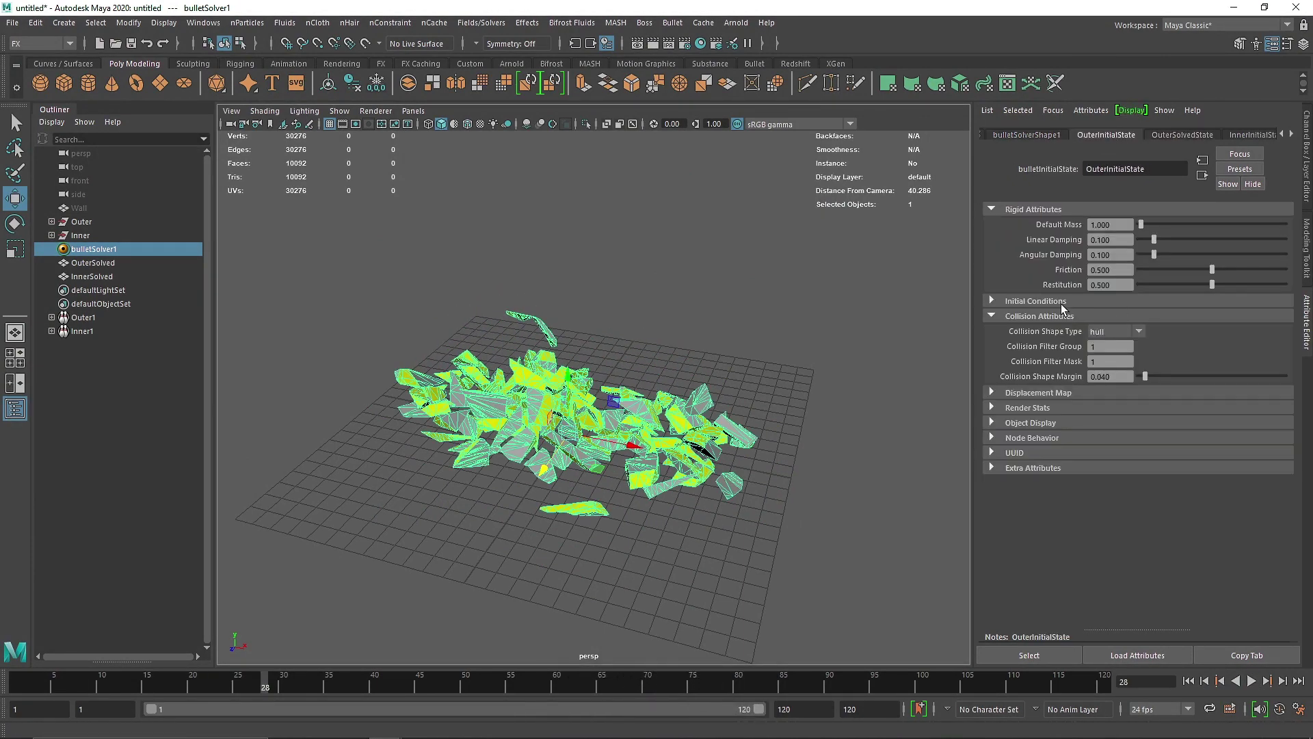
left_click(1062, 302)
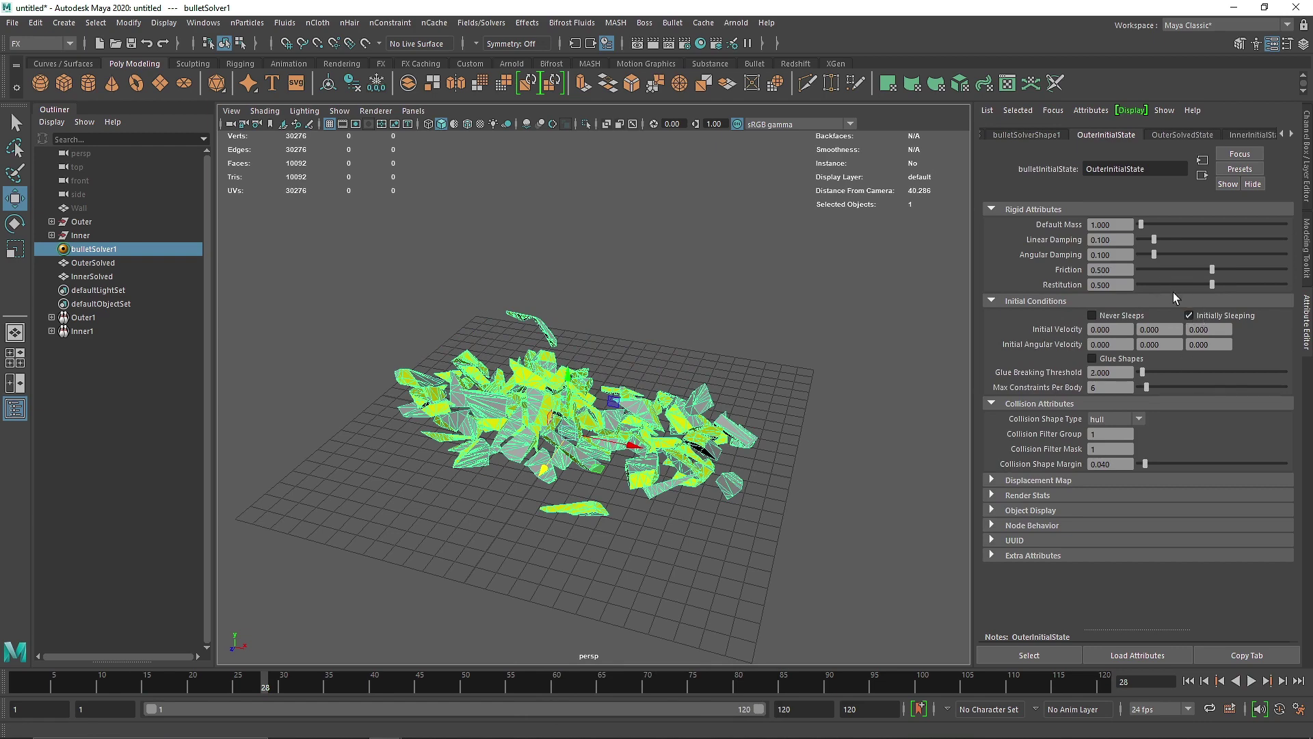
left_click(1252, 134)
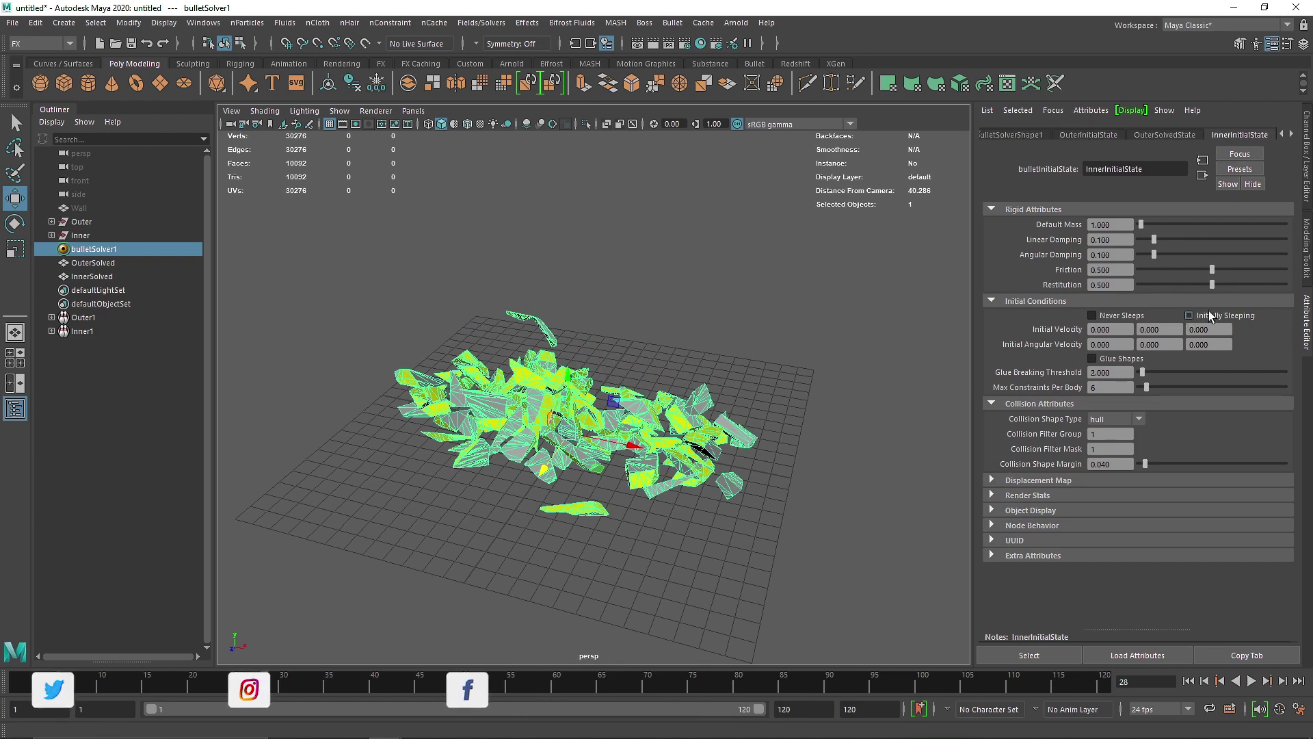
left_click(1189, 315)
Step: Replay the simulation from the first frame to check the effect of Initially Sleeping on the shards
left_click(1251, 682)
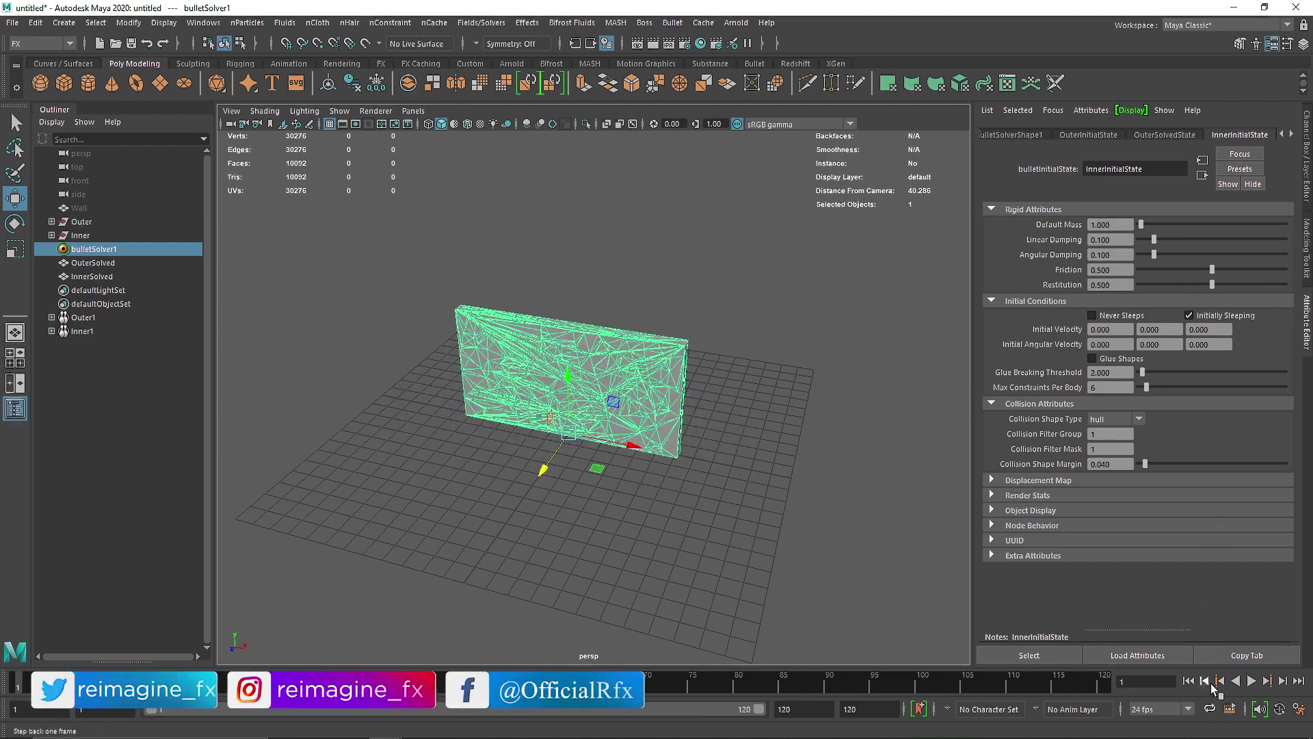
left_click(1251, 681)
scroll(624, 481, "up", 3)
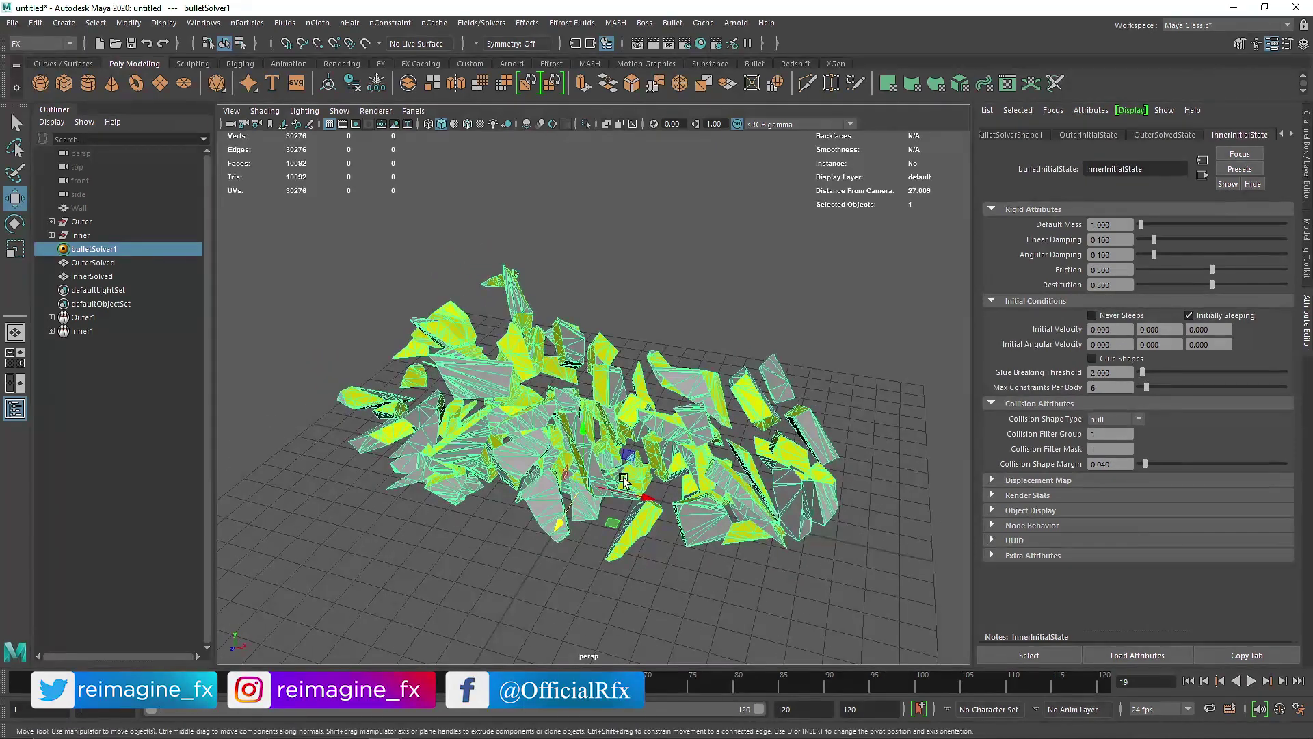
Step: Set the Bullet solver's Solver Acceleration to OpenCL GPU and its Internal Fixed Frame Rate to 240Hz
left_click(1026, 135)
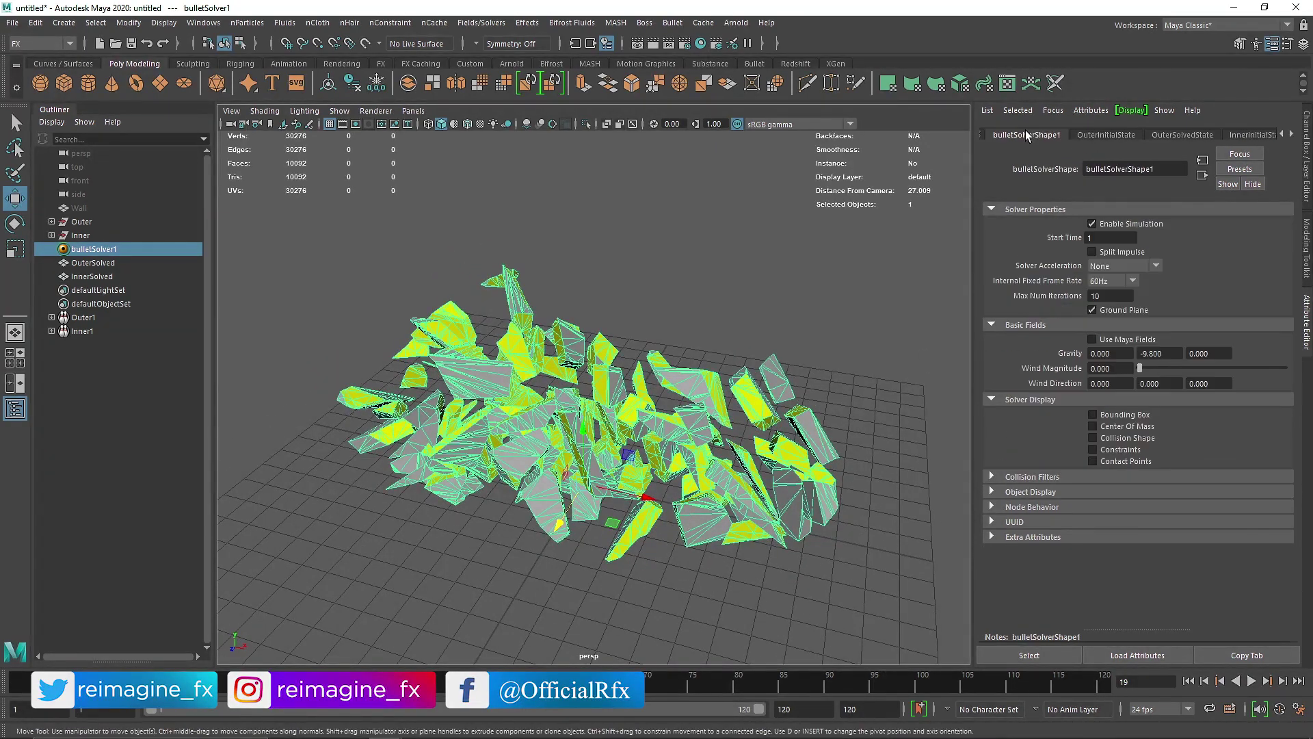
left_click(1105, 265)
left_click(1135, 302)
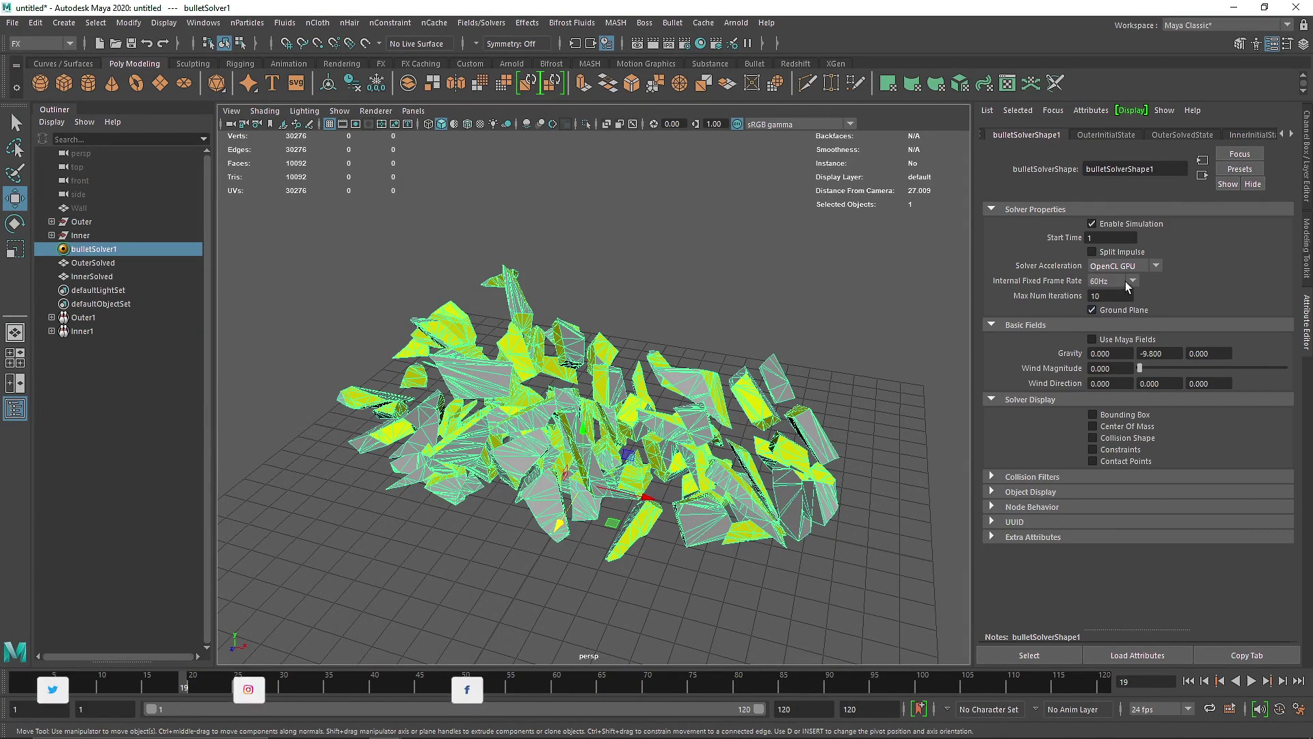
left_click(1126, 281)
left_click(1121, 311)
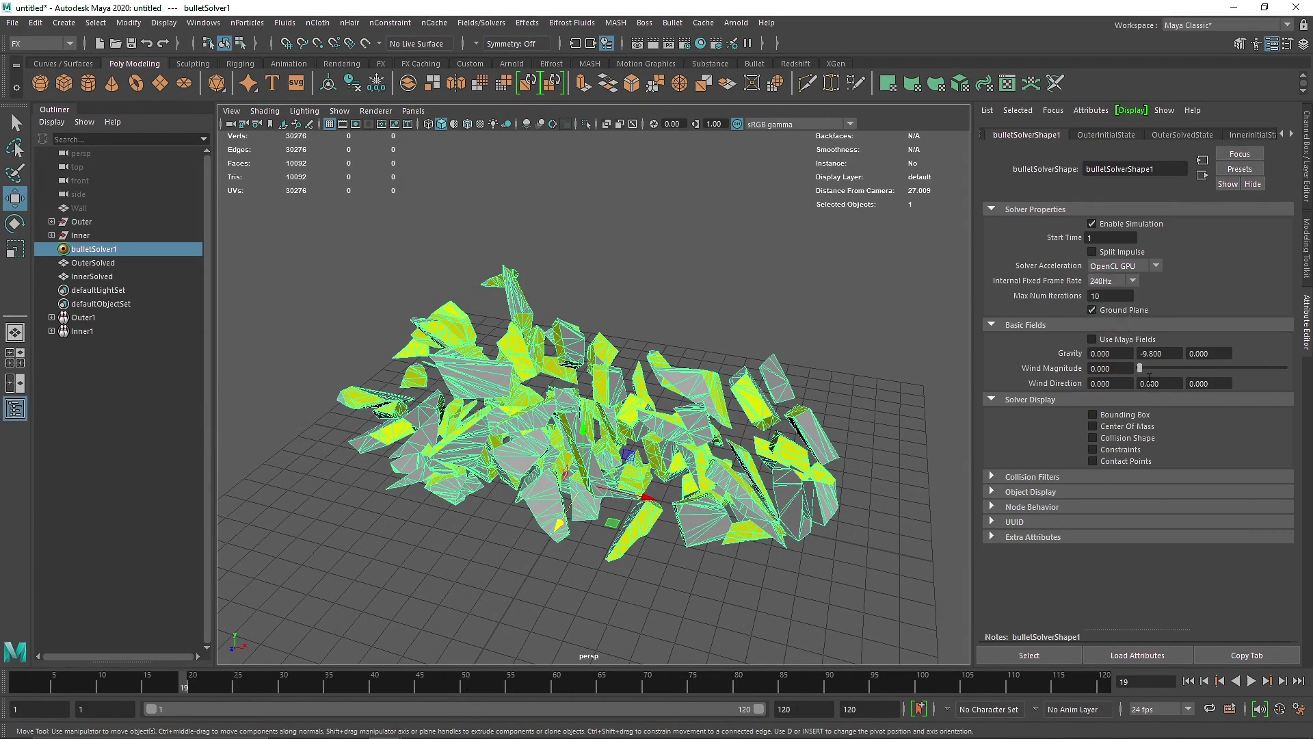
Step: Replay the simulation from the first frame to check the effect of the new solver settings, and rewind it
left_click(1190, 682)
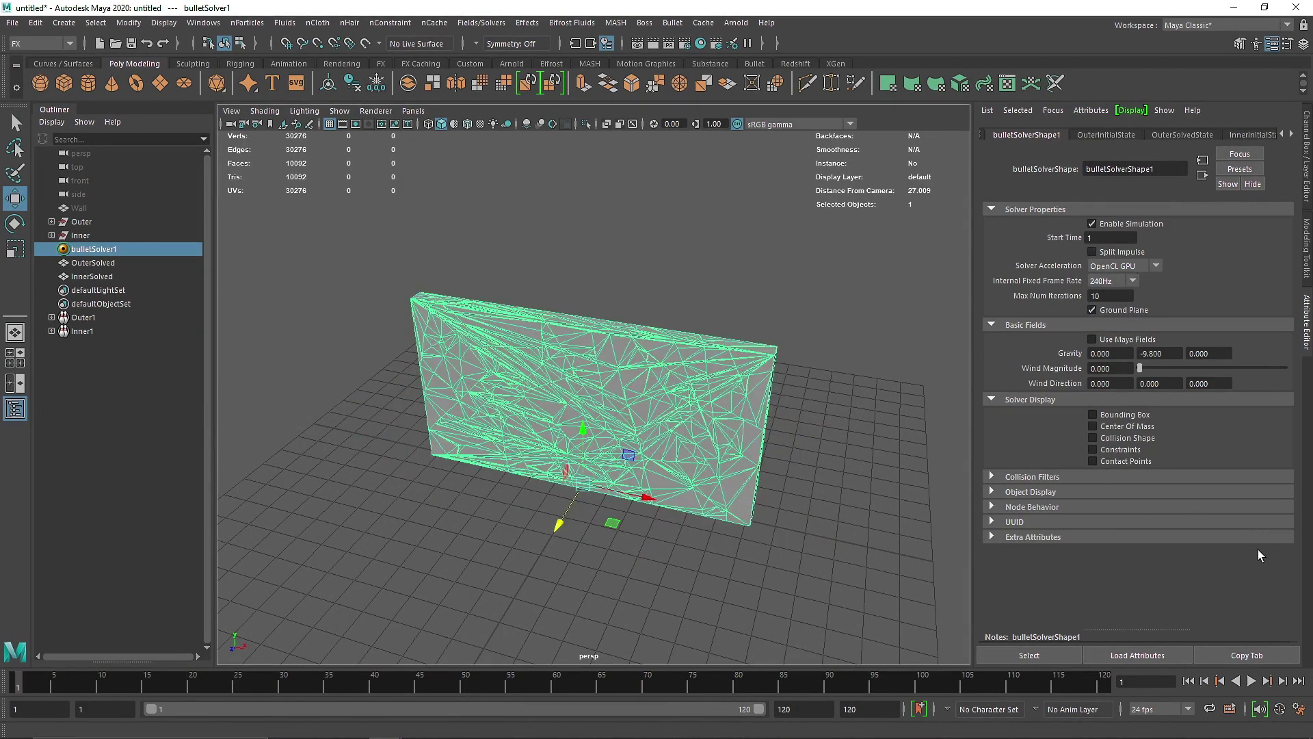
left_click(1251, 681)
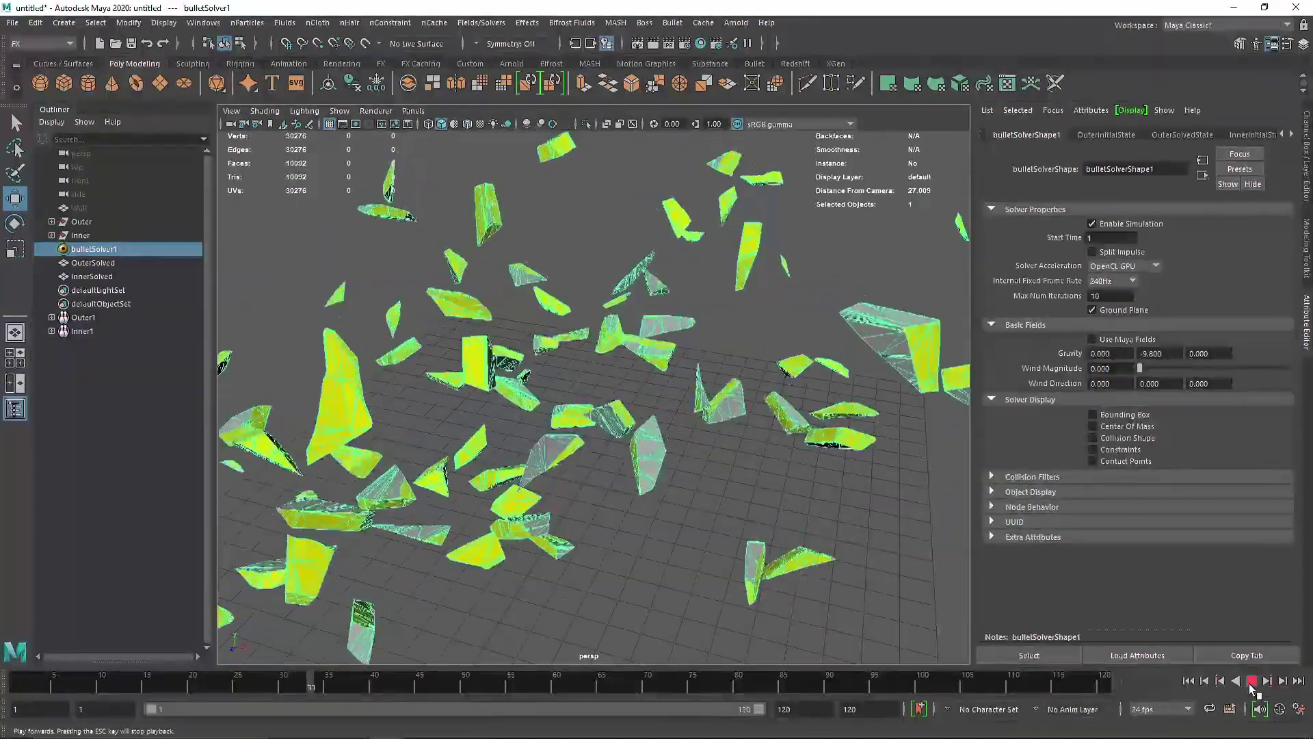
left_click(1251, 685)
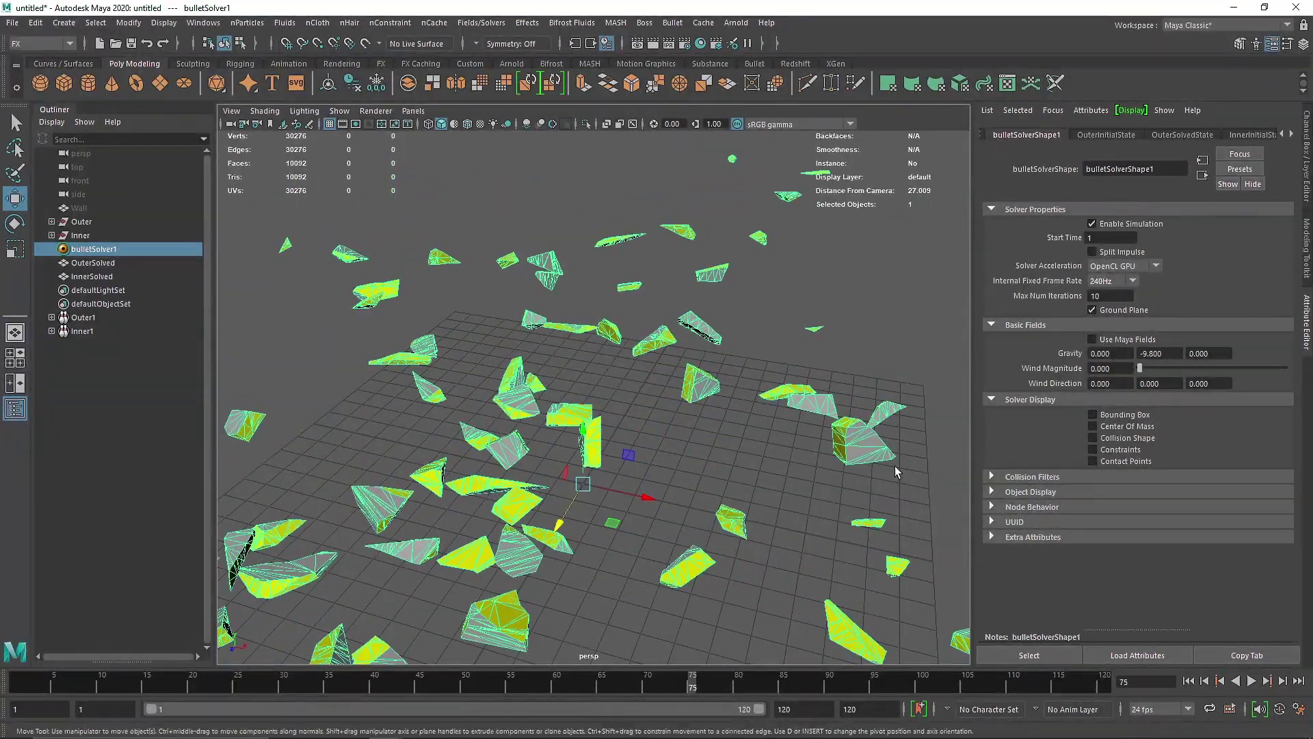
left_click(1191, 683)
Step: Enable Initially Sleeping in the solver's OuterInitialState and check the same option in InnerInitialState
left_click(753, 383)
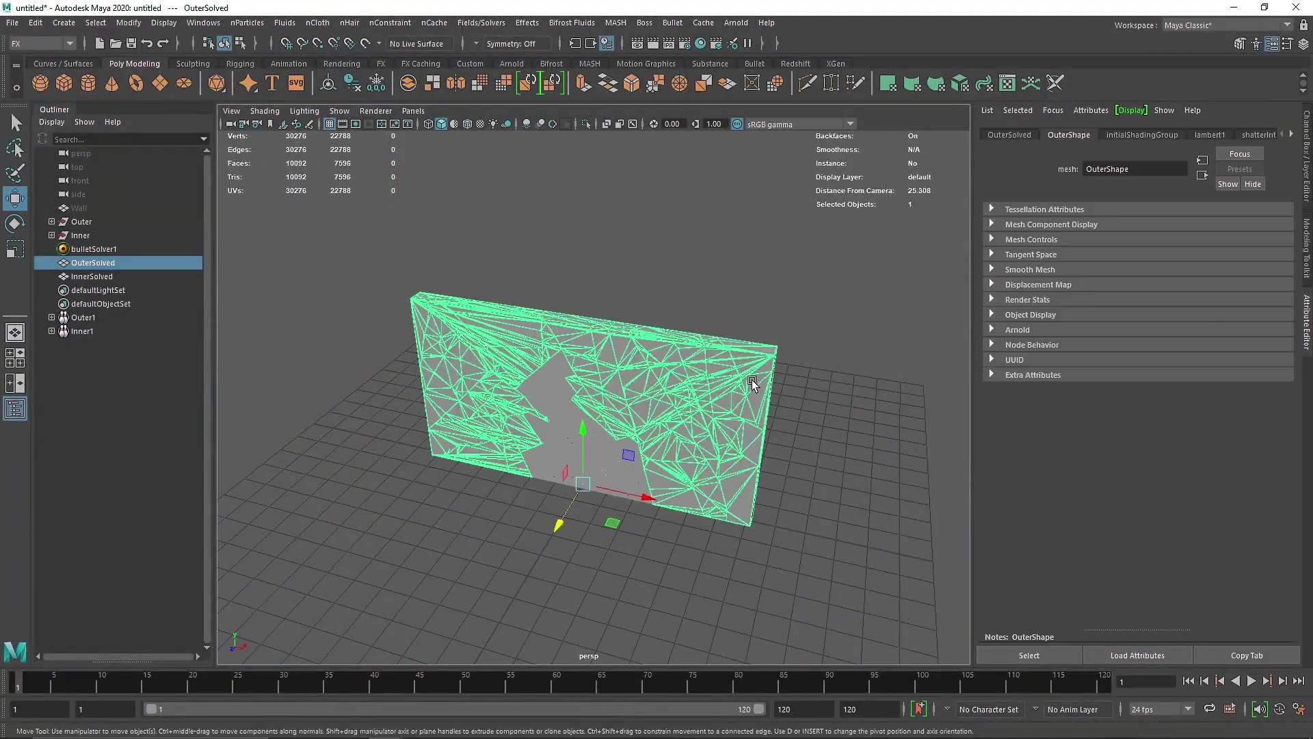
left_click(1149, 135)
left_click(1245, 135)
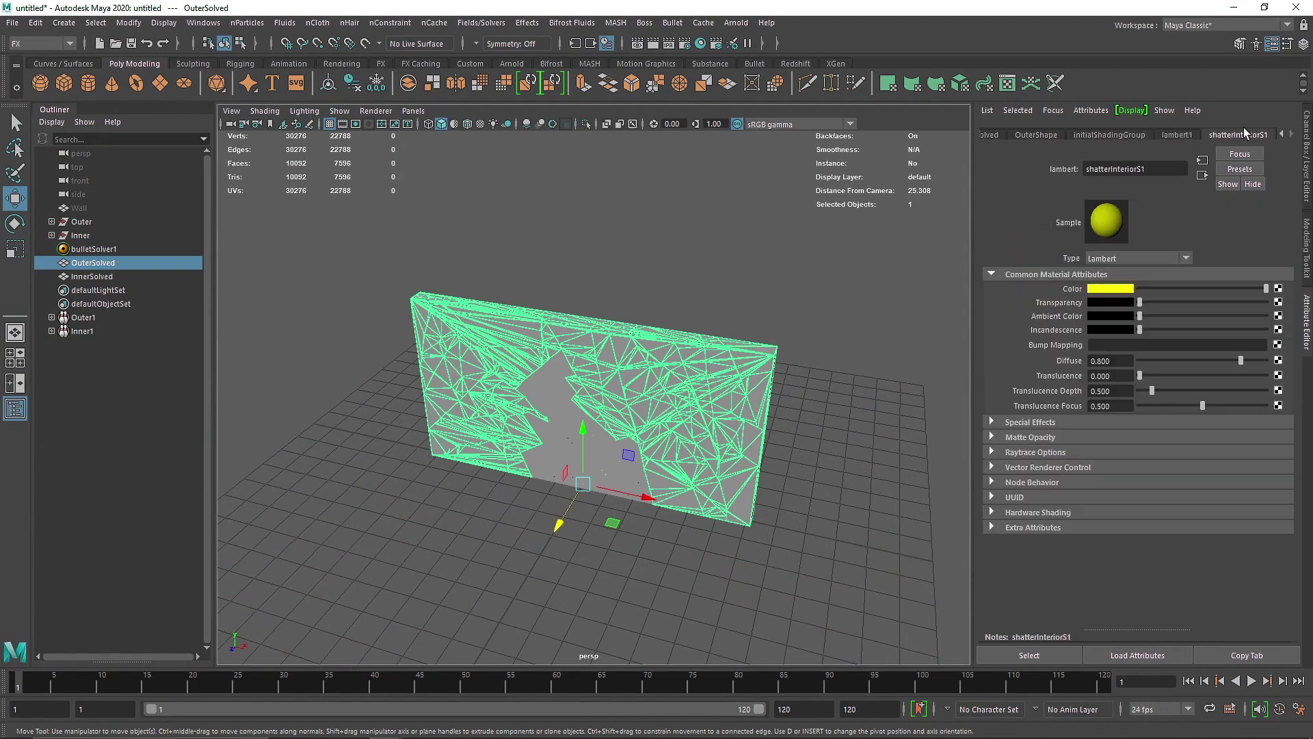
left_click(169, 250)
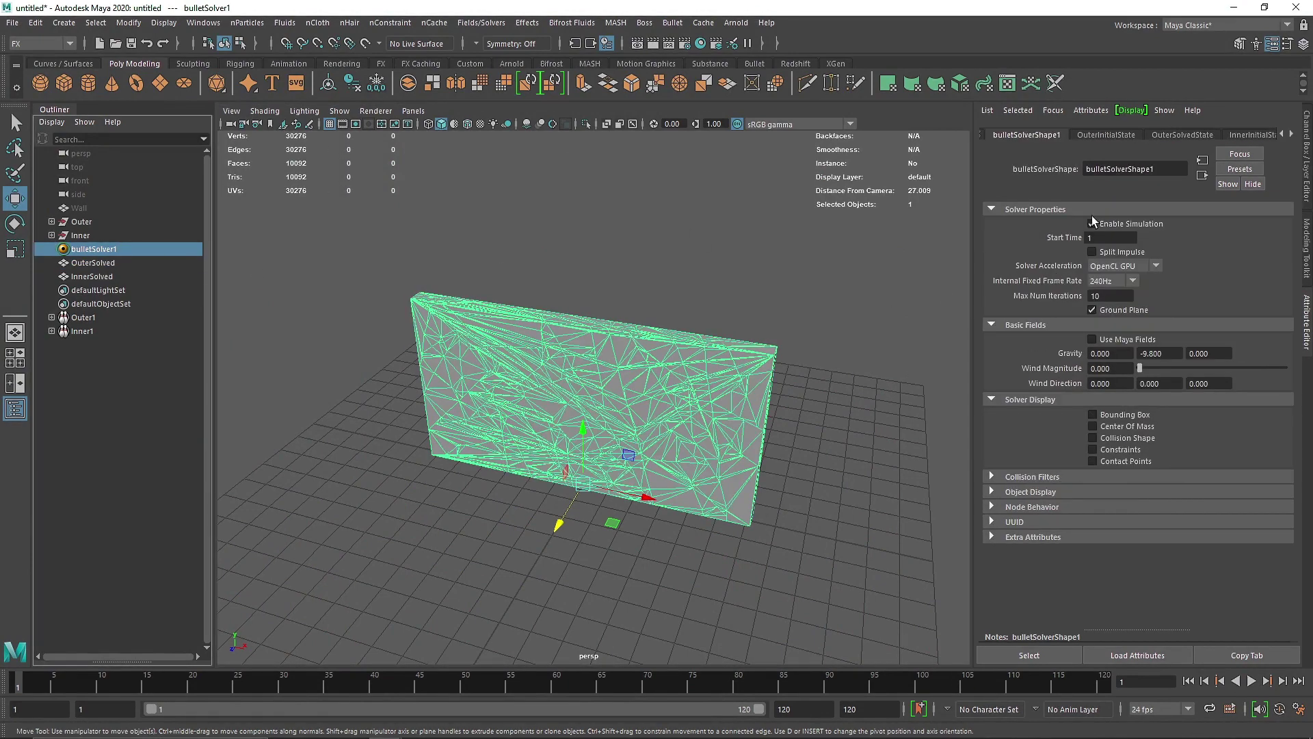
left_click(1138, 134)
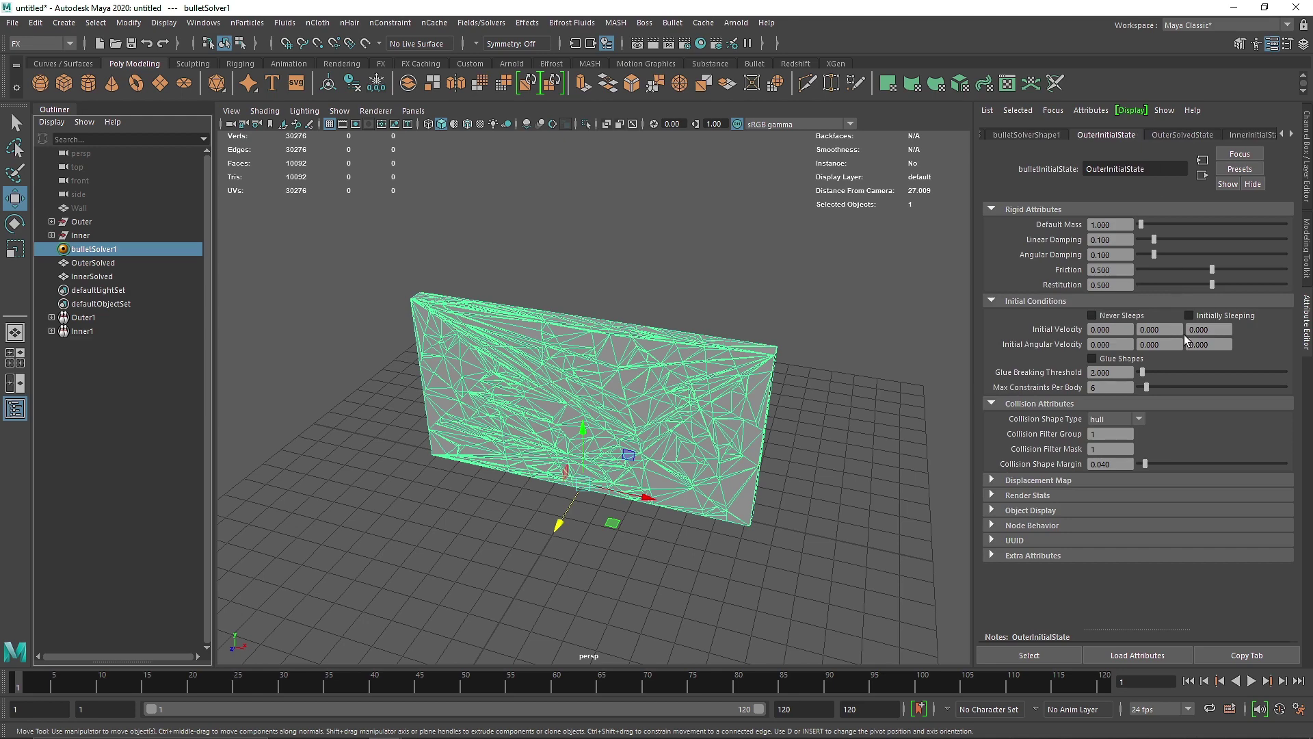
left_click(1248, 135)
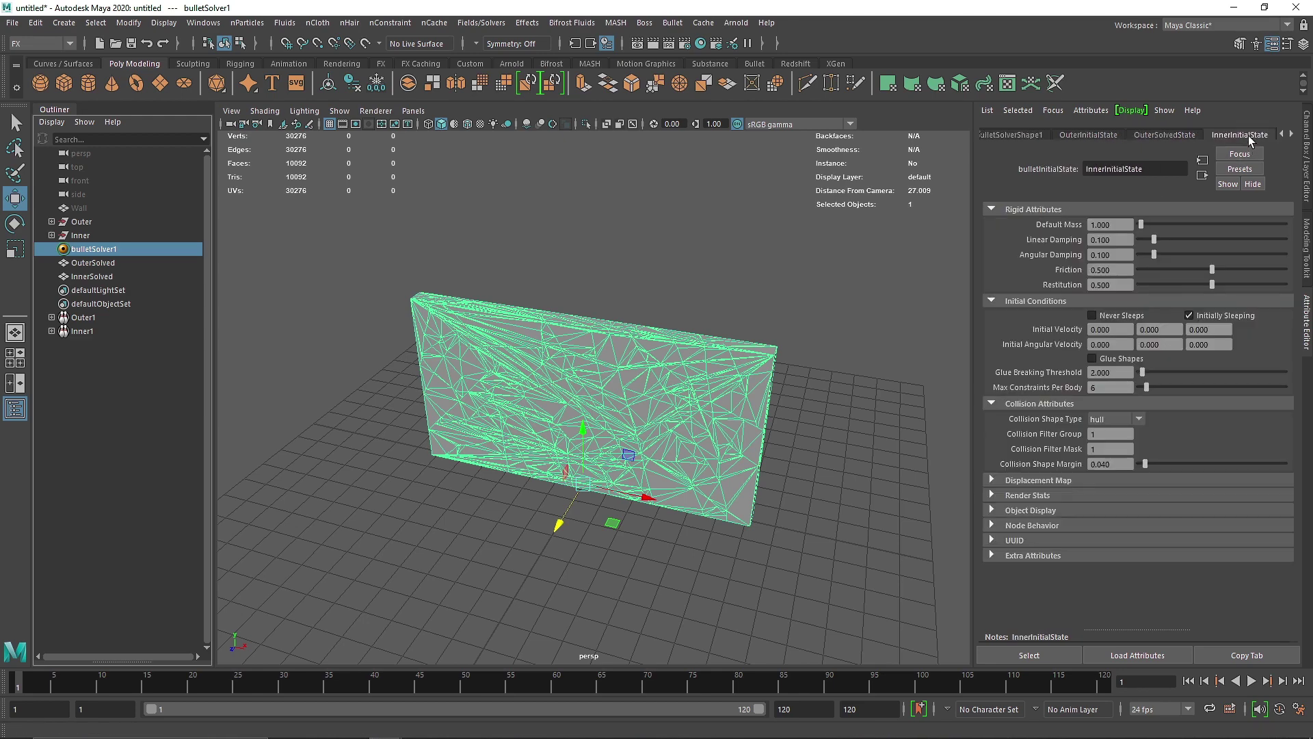
left_click(1212, 135)
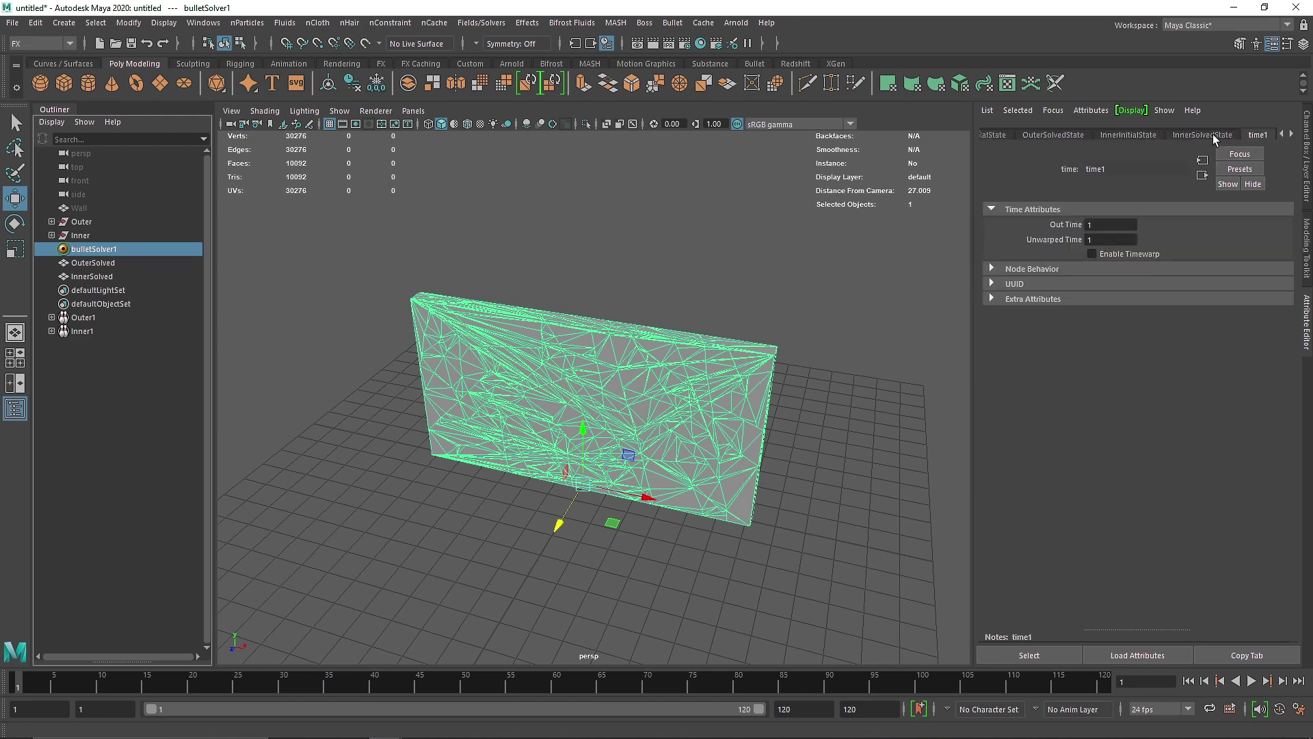
Step: Replay the simulation from the start to check that the sleeping shards hold together, and review the solver properties
left_click(1252, 684)
left_click(1252, 684)
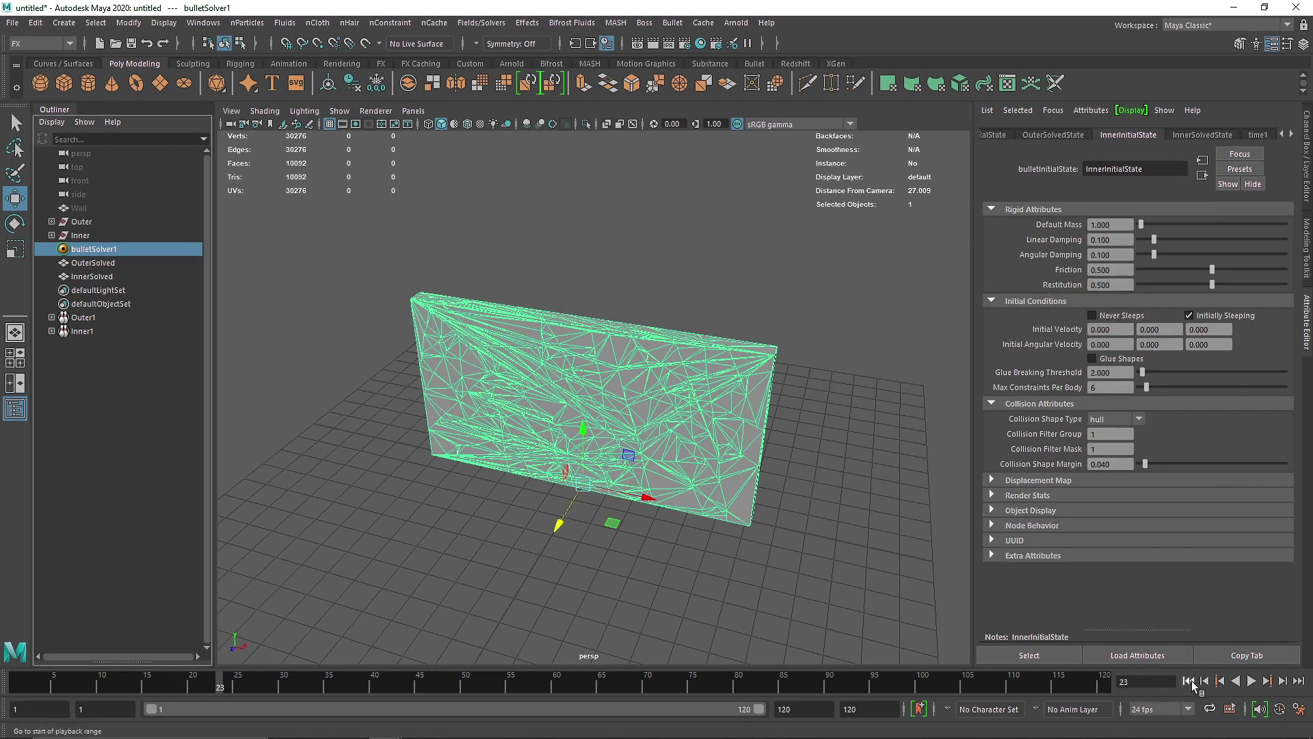
left_click(1188, 681)
left_click(1252, 683)
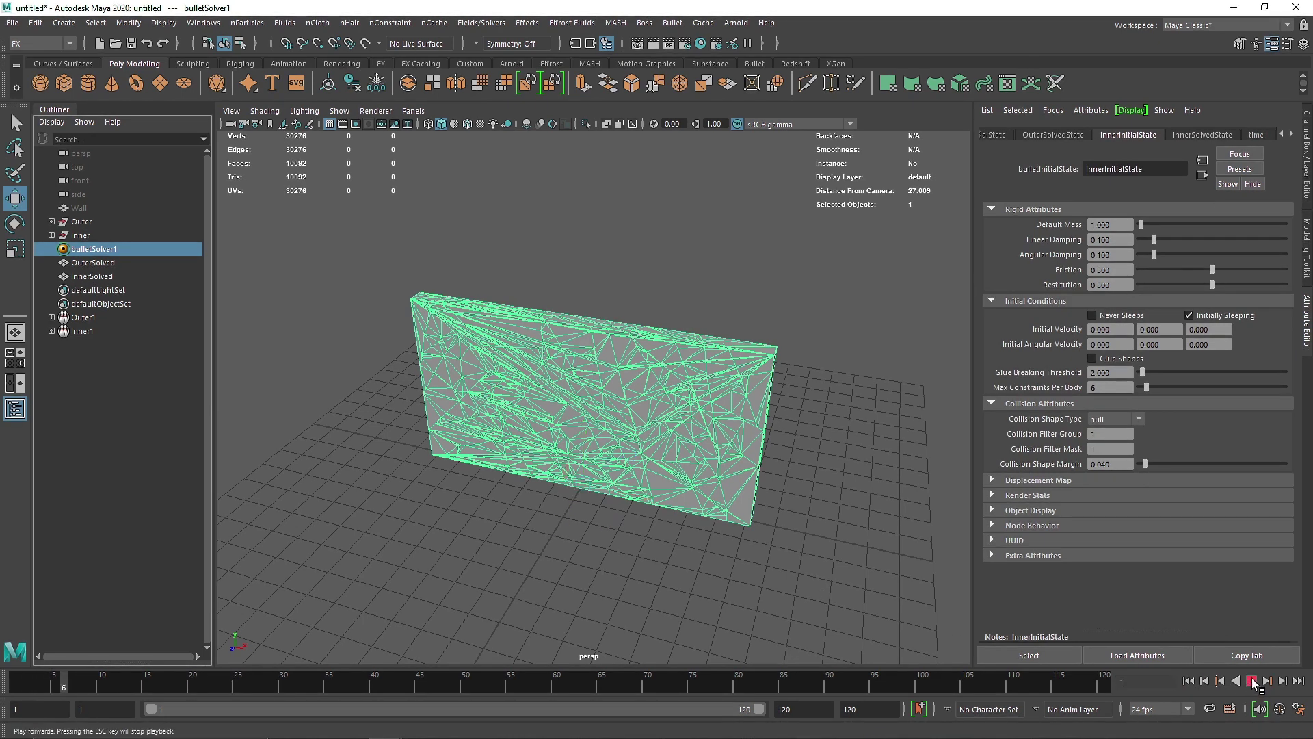
left_click(1253, 683)
left_click(1190, 682)
scroll(1027, 133, "up", 4)
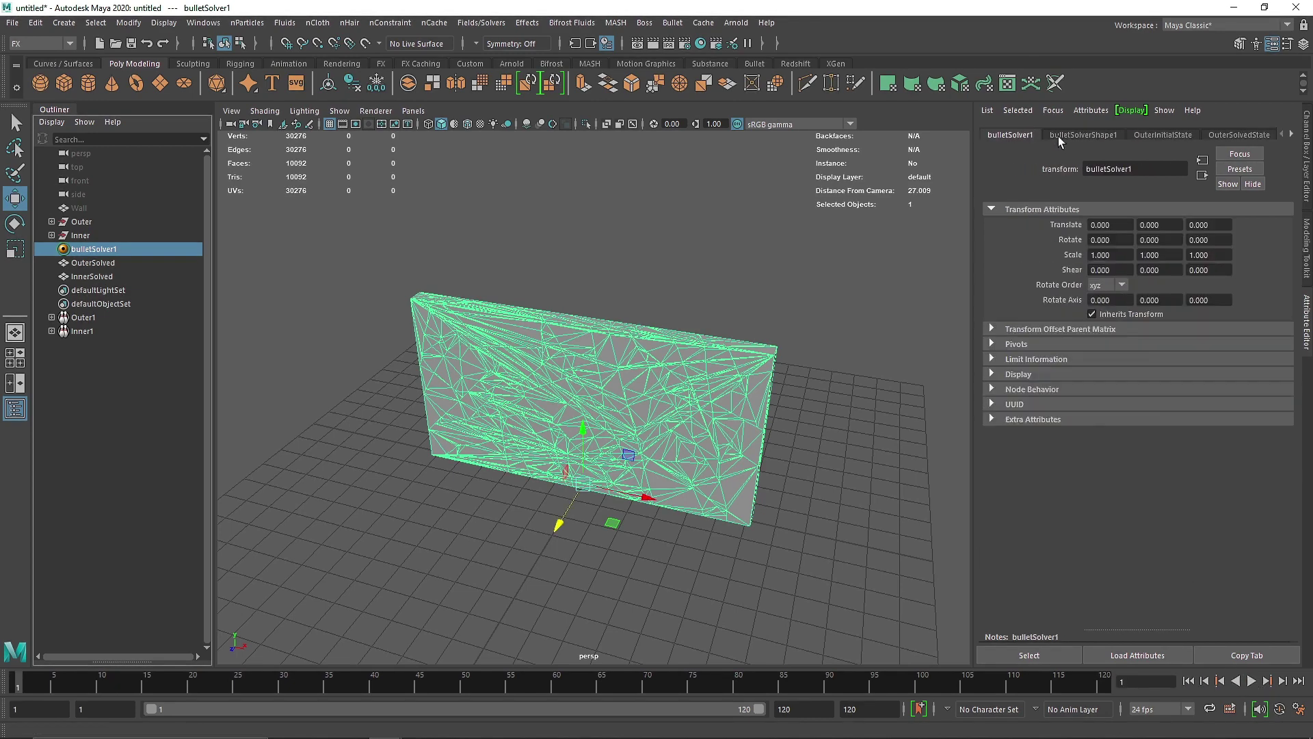
left_click(1060, 135)
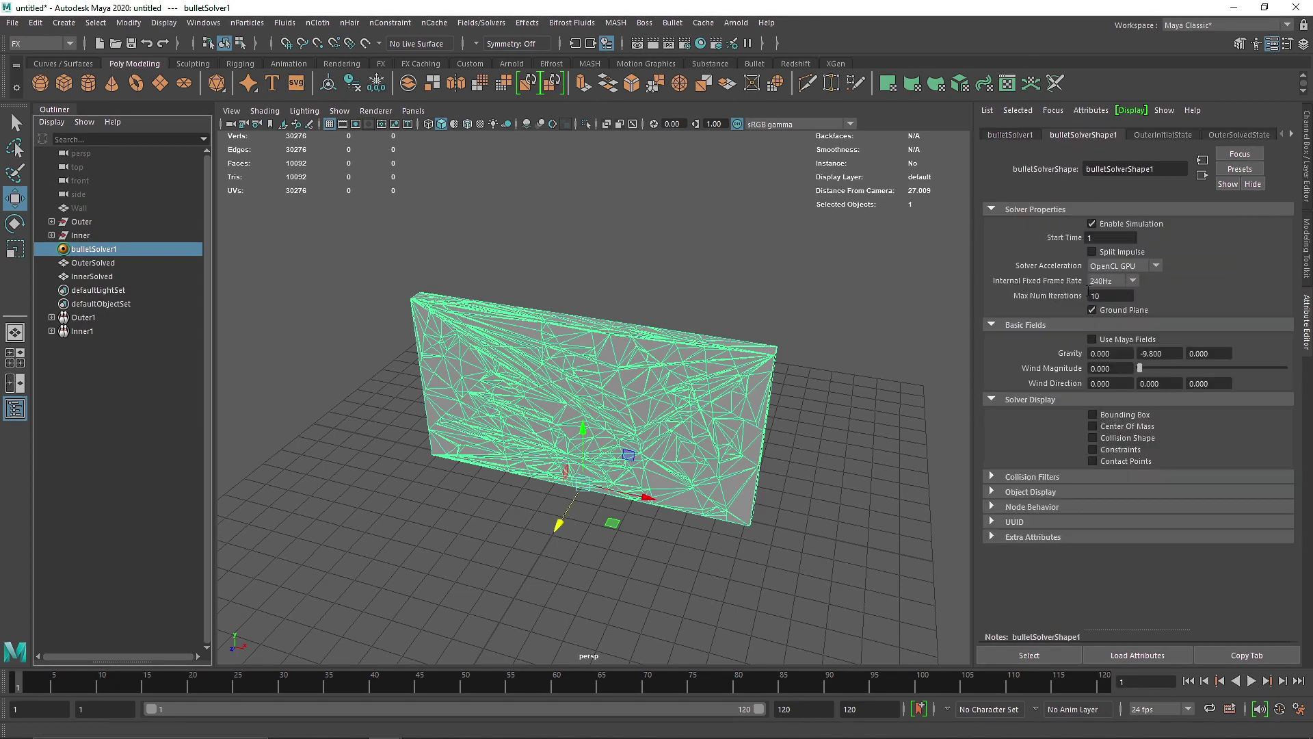
left_click(817, 313)
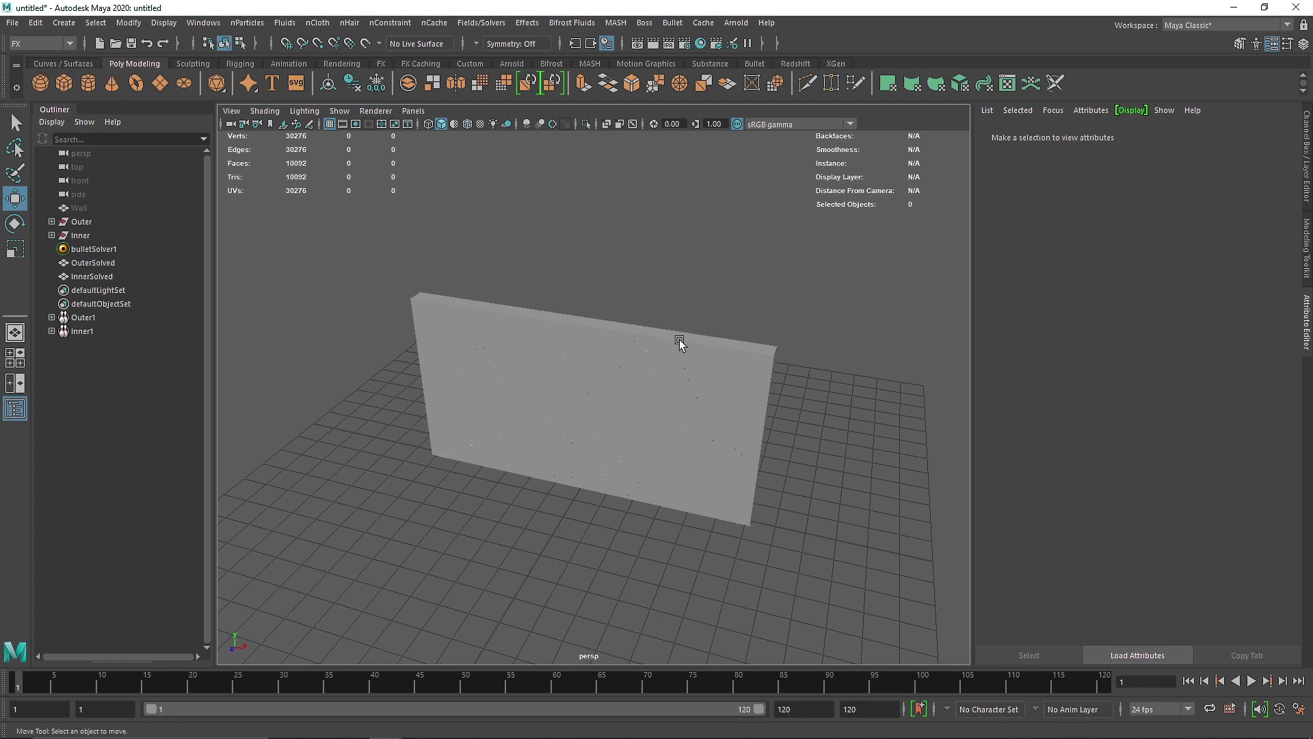
Step: Create a polygon sphere, raise it to about mid-wall height, scale it down slightly and move it well away from the wall's face
left_click(43, 84)
left_click_drag(557, 478, 486, 452, "alt")
left_click_drag(594, 462, 593, 379)
key("r")
left_click_drag(595, 426, 582, 428)
key("w")
left_click_drag(569, 428, 721, 413)
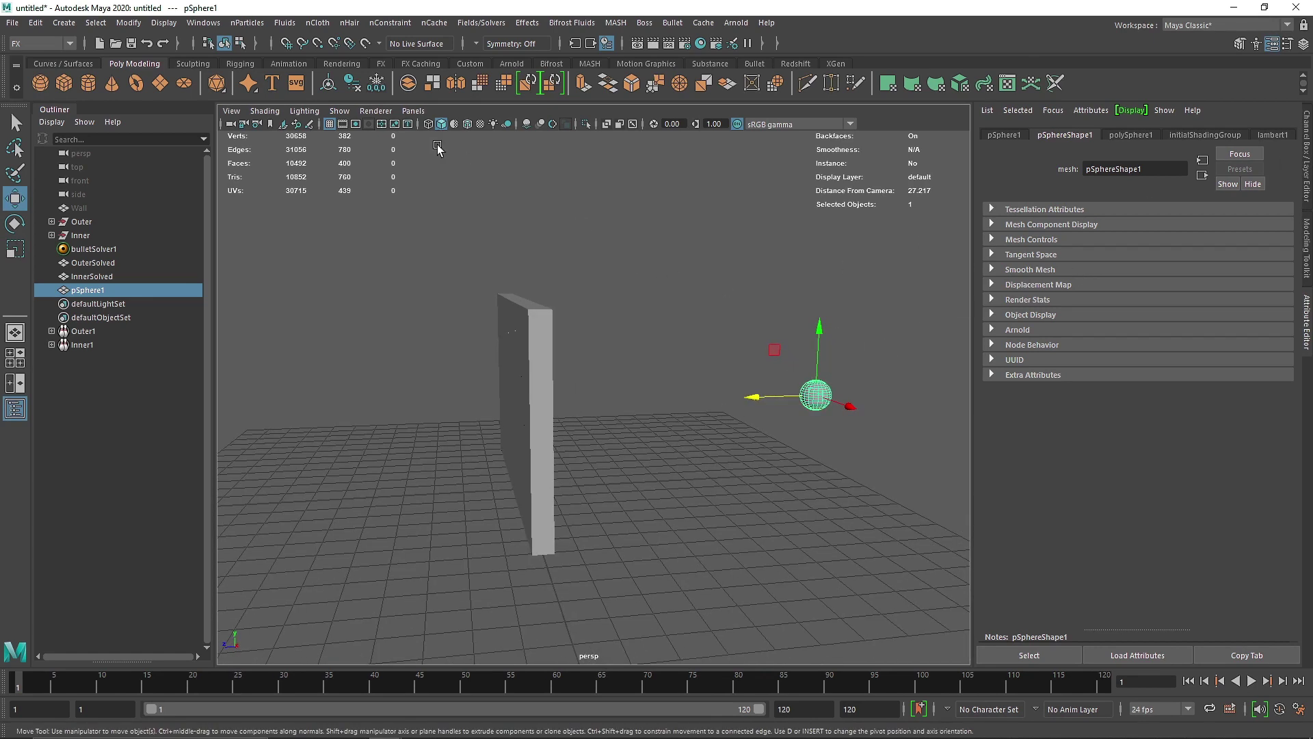
Step: Delete the sphere's construction history and make the sphere an active Bullet rigid body
left_click(356, 82)
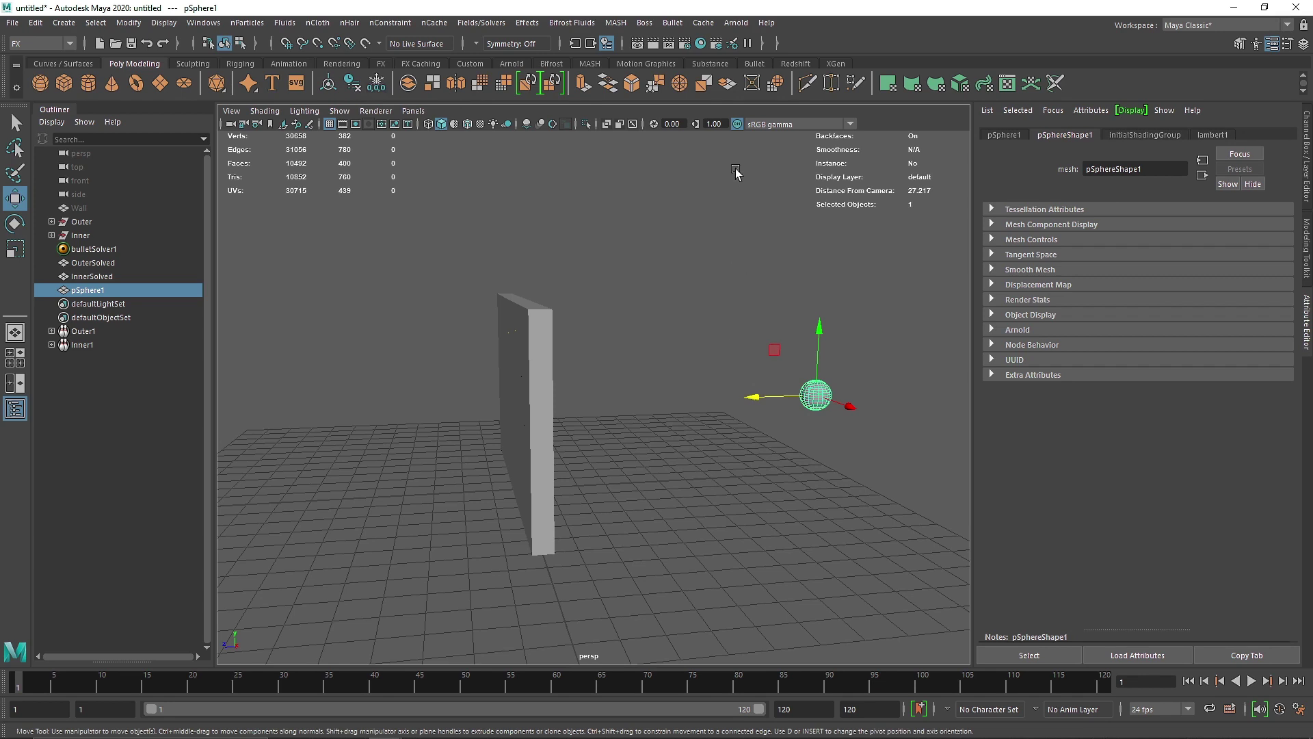
left_click(673, 24)
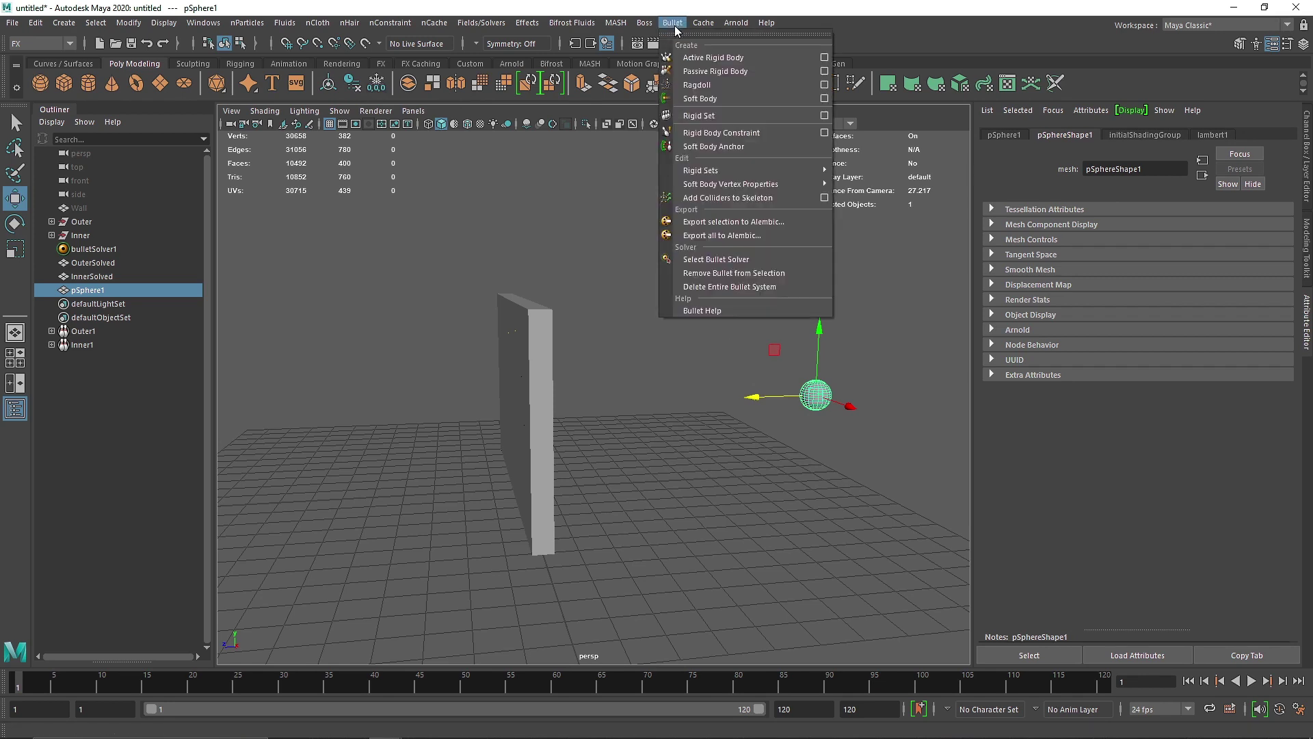
left_click(753, 62)
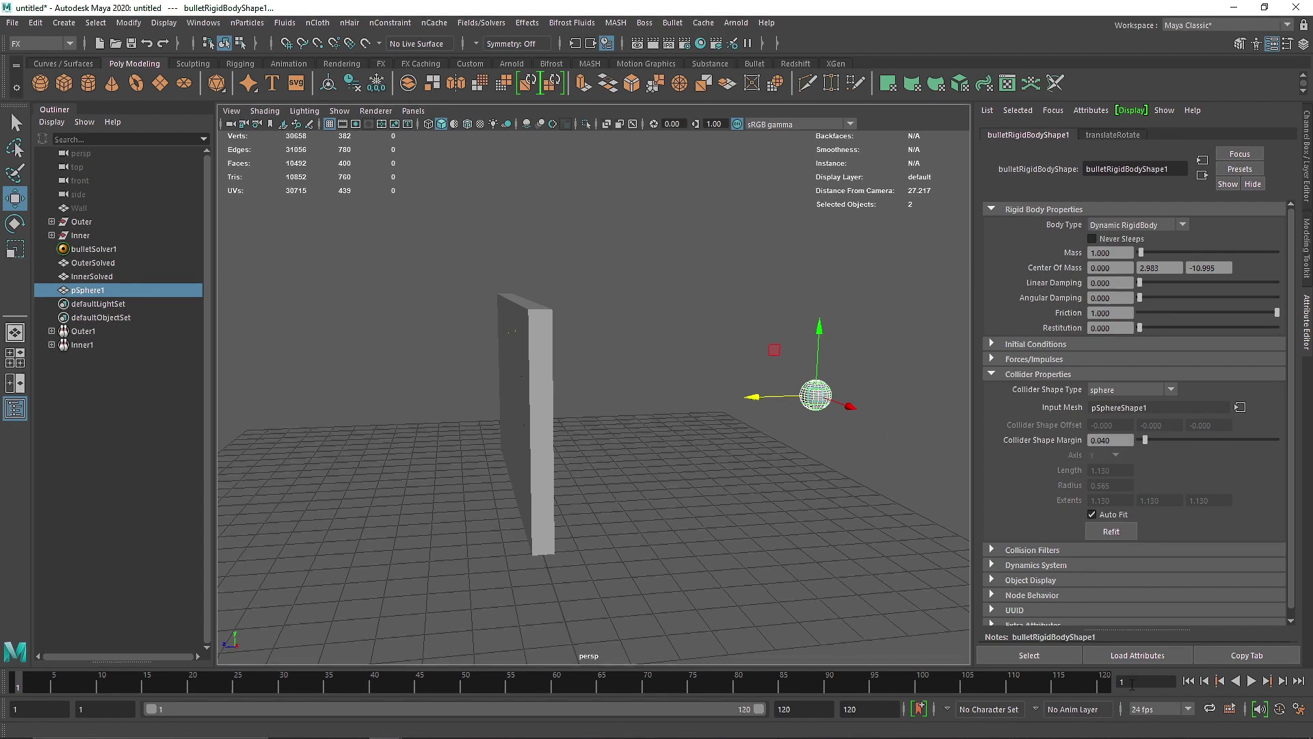
Step: Play the simulation to check how the sphere falls as a rigid body, and rewind it
left_click(1252, 681)
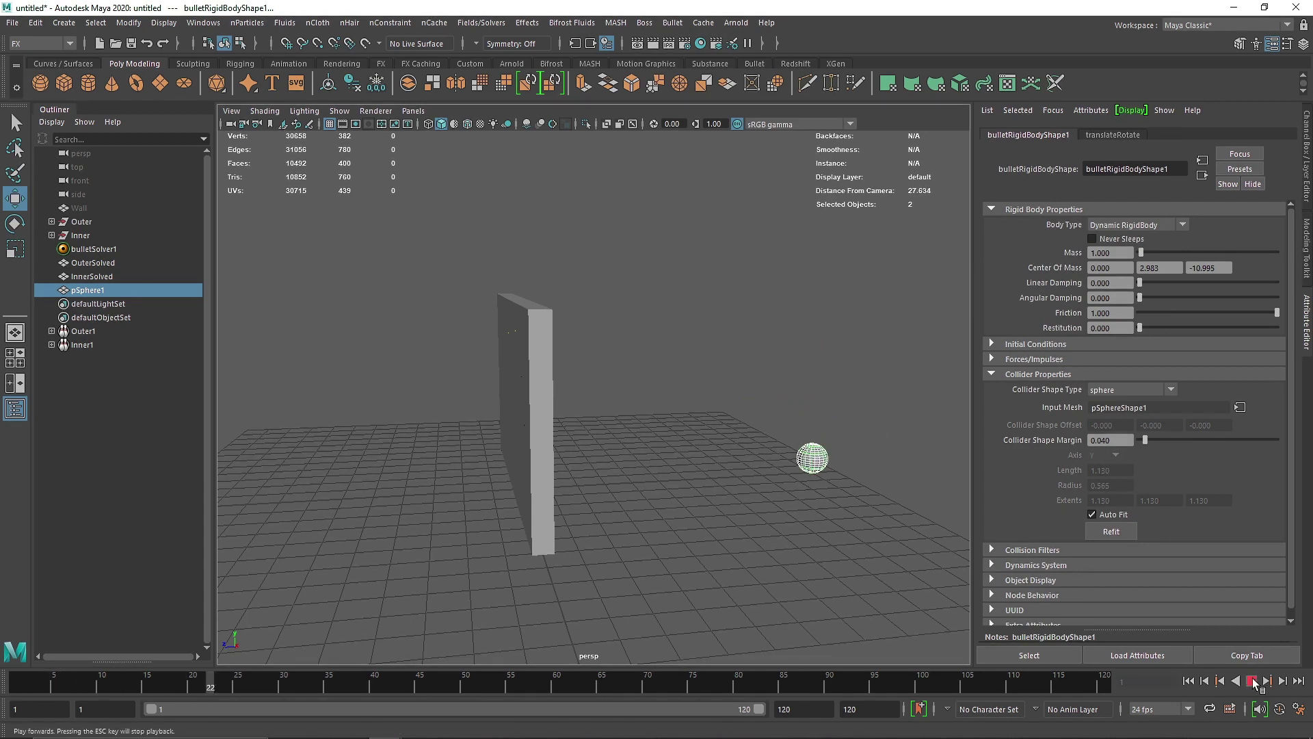
left_click(1252, 681)
left_click(1188, 681)
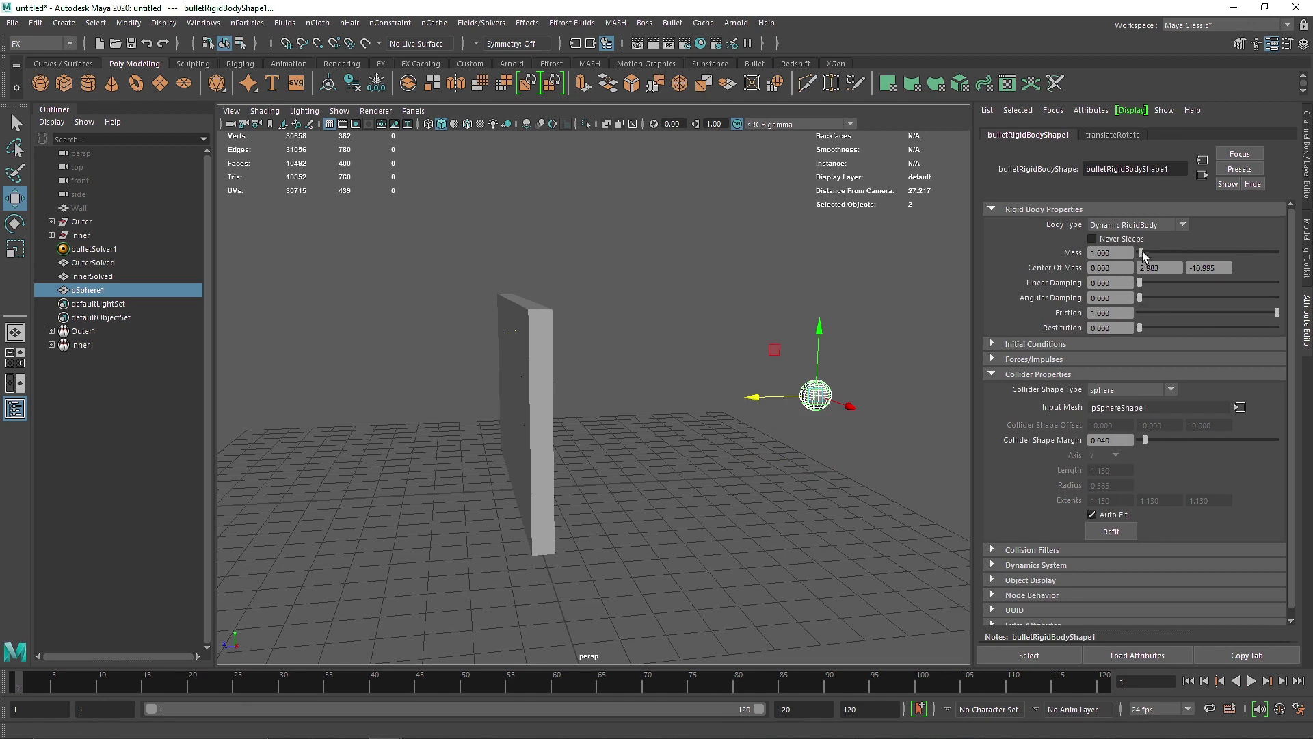
Step: Set the Z component of the sphere's Initial Velocity to 25 in its initial conditions
left_click(1047, 373)
left_click(1030, 343)
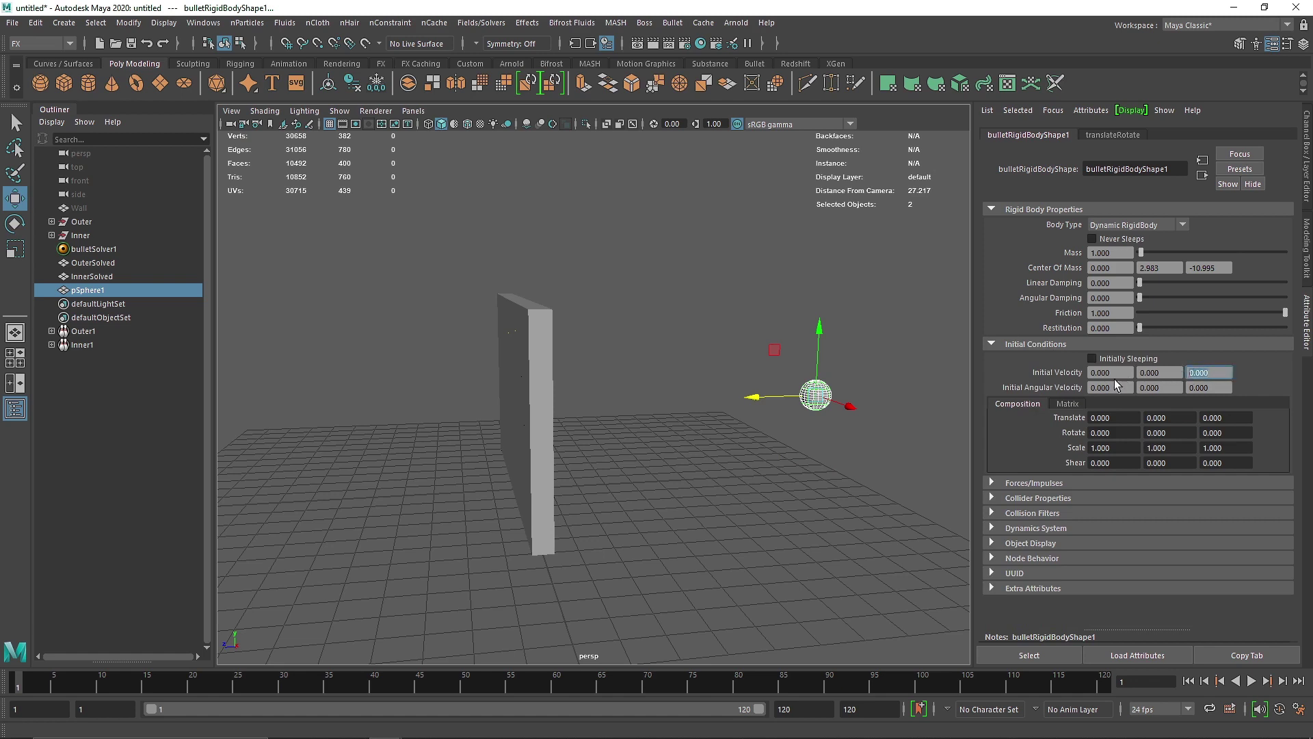
left_click(1201, 373)
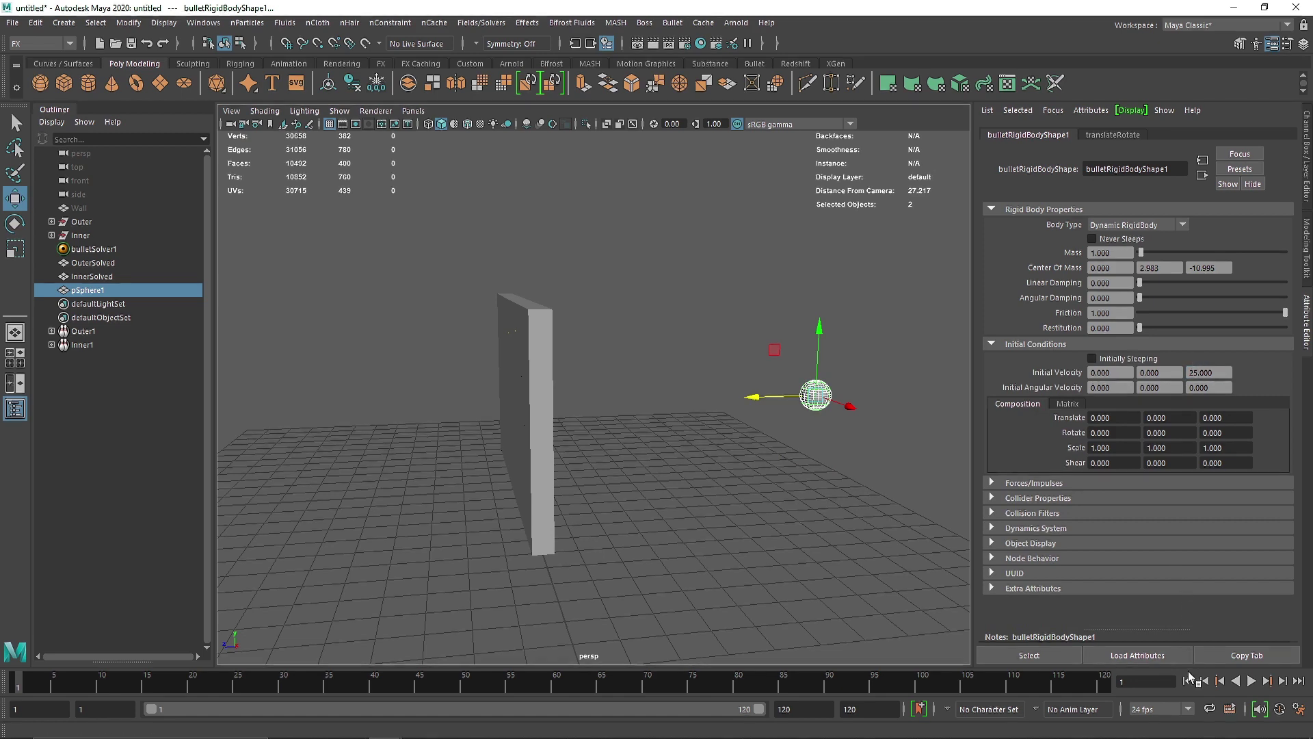
Step: Replay the simulation twice from the first frame to check the sphere's impact on the wall
left_click(1254, 681)
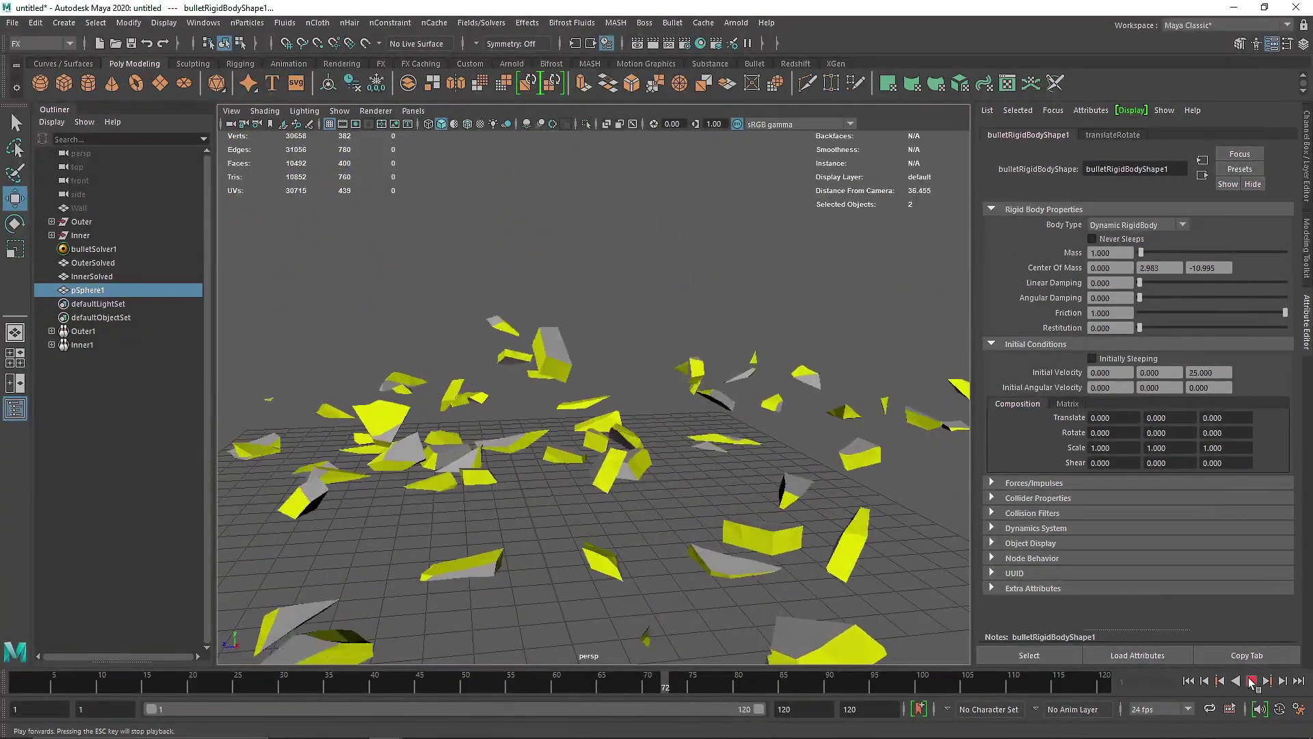
left_click(1252, 681)
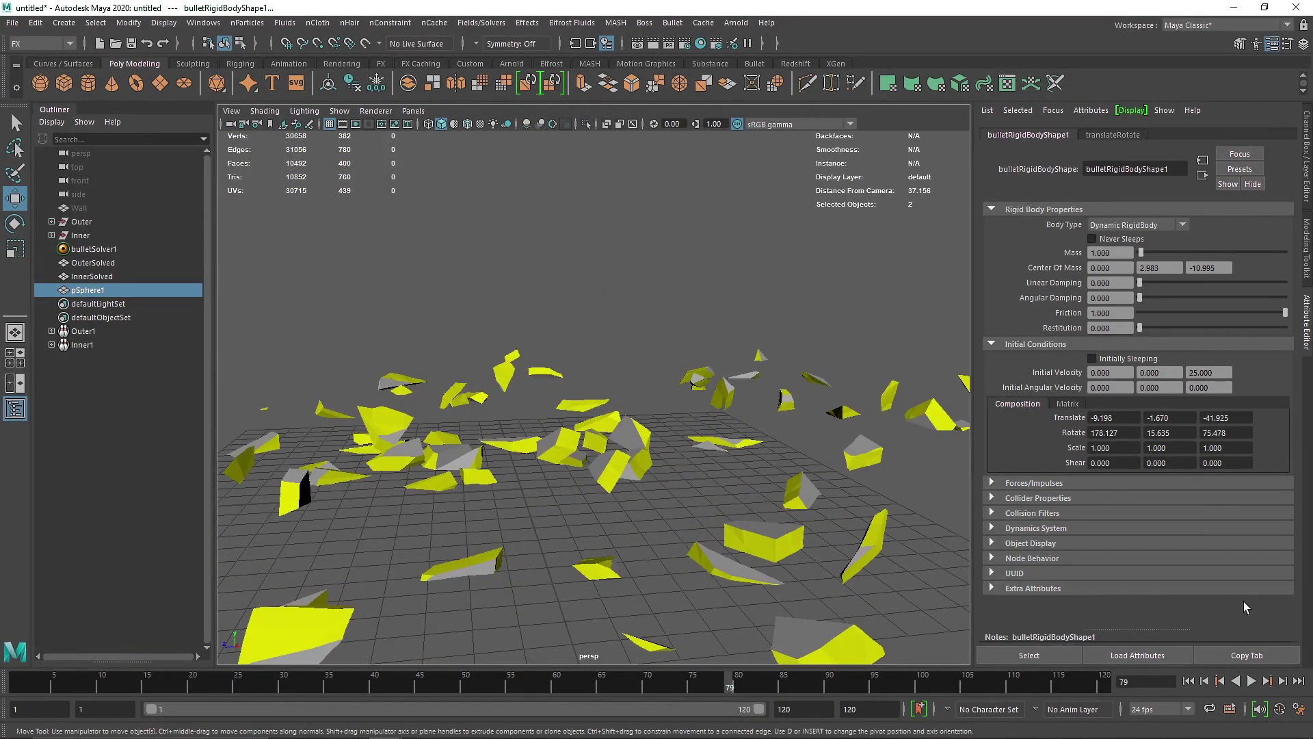
left_click(1188, 681)
left_click(1252, 681)
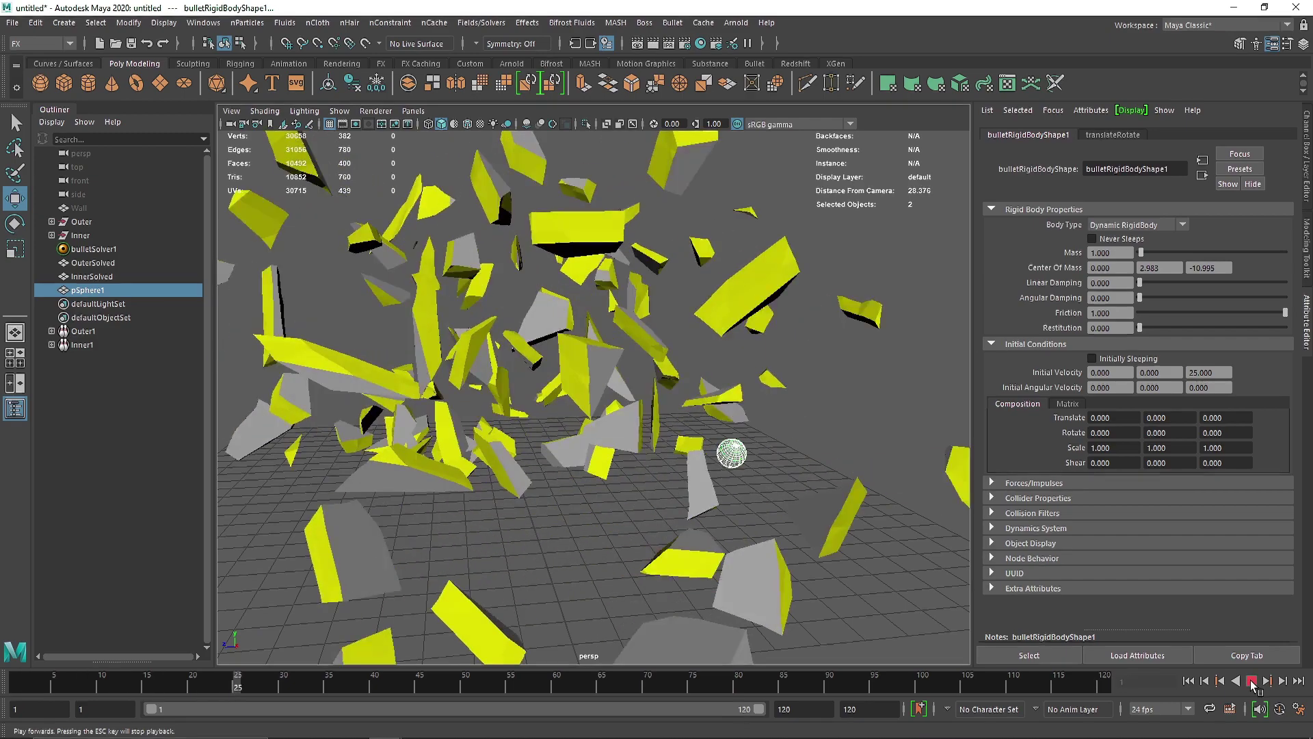
left_click(1252, 682)
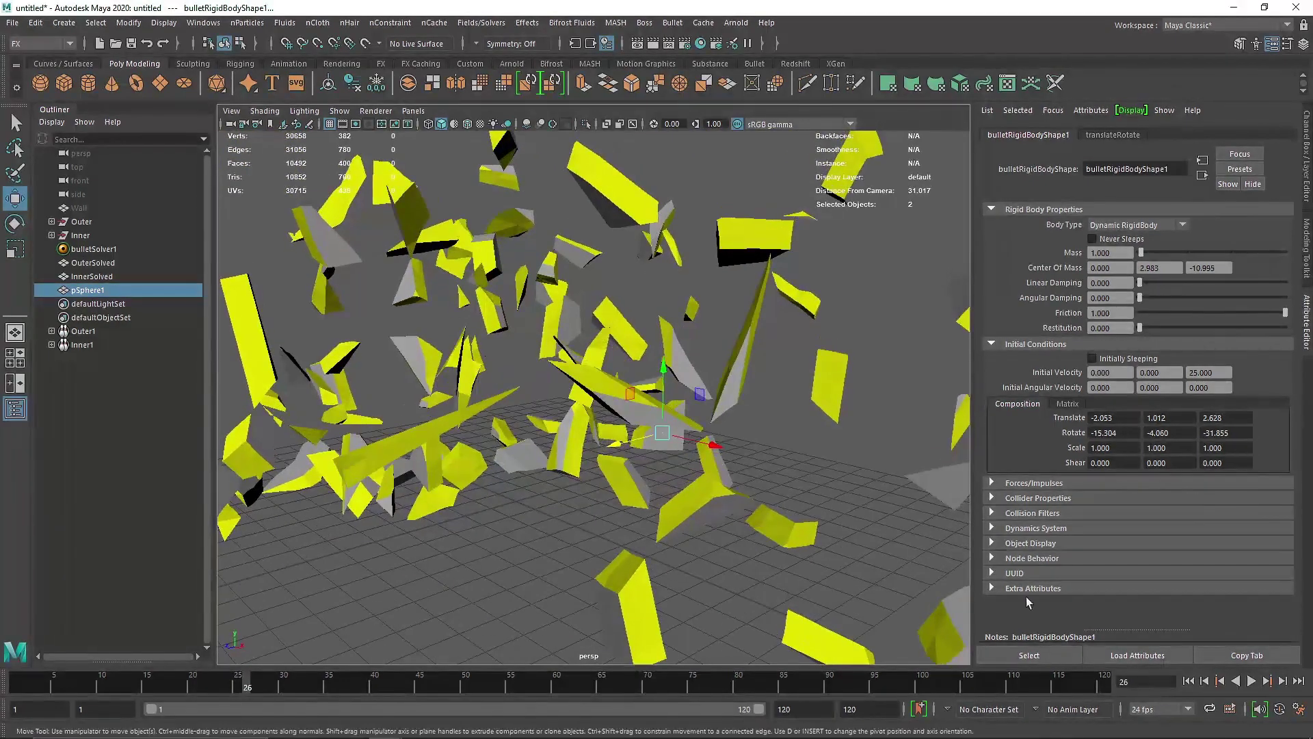
left_click(1188, 681)
Step: Set the sphere's Z Initial Velocity to 50 and replay the simulation from the first frame
left_click(1252, 681)
left_click(1188, 681)
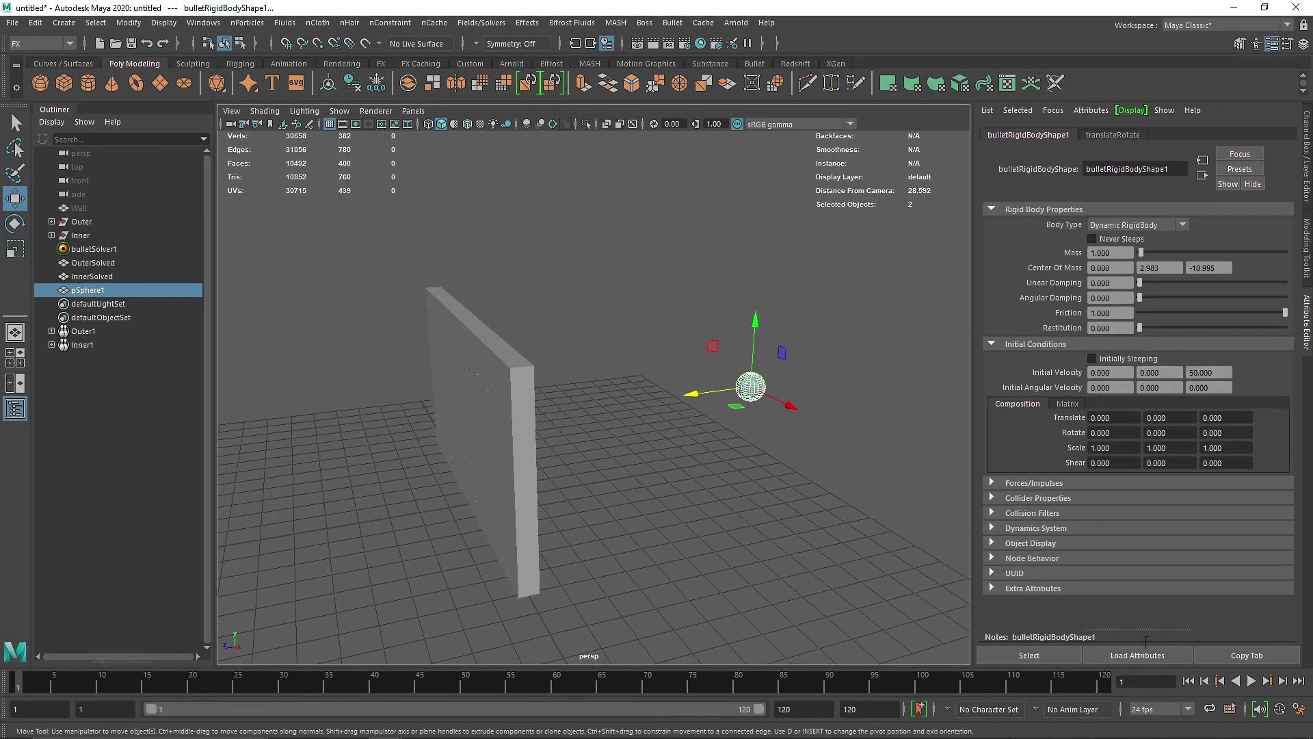
left_click(1252, 681)
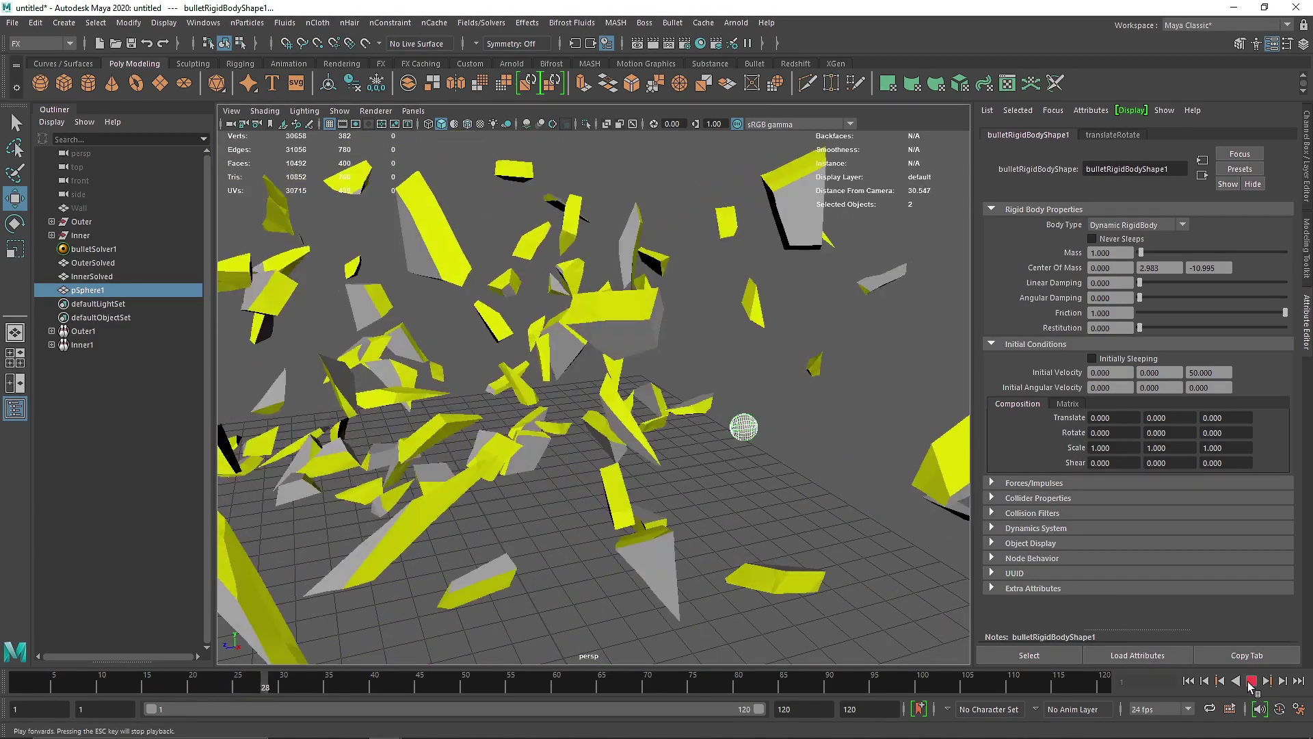
left_click(1251, 682)
Step: Set the sphere's Z Initial Velocity to 45 and replay the wall impact
left_click(1188, 681)
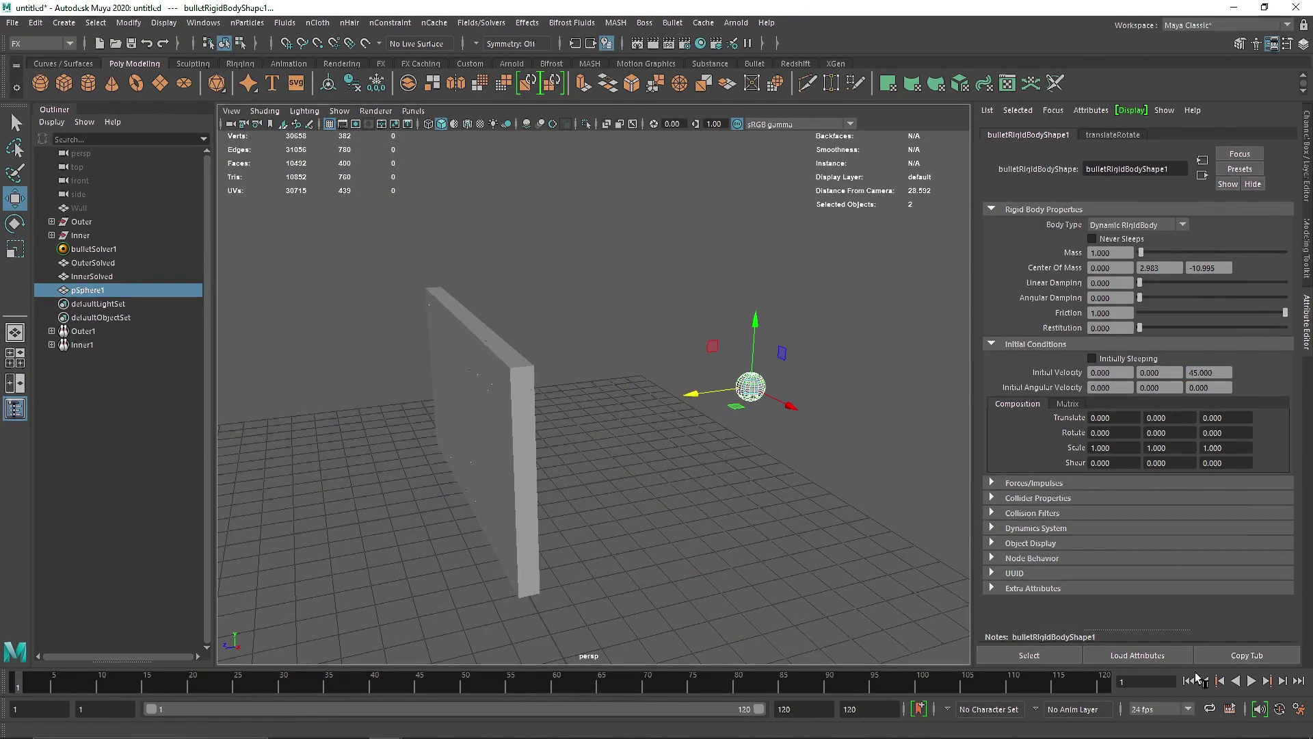
left_click(1251, 682)
left_click(1251, 681)
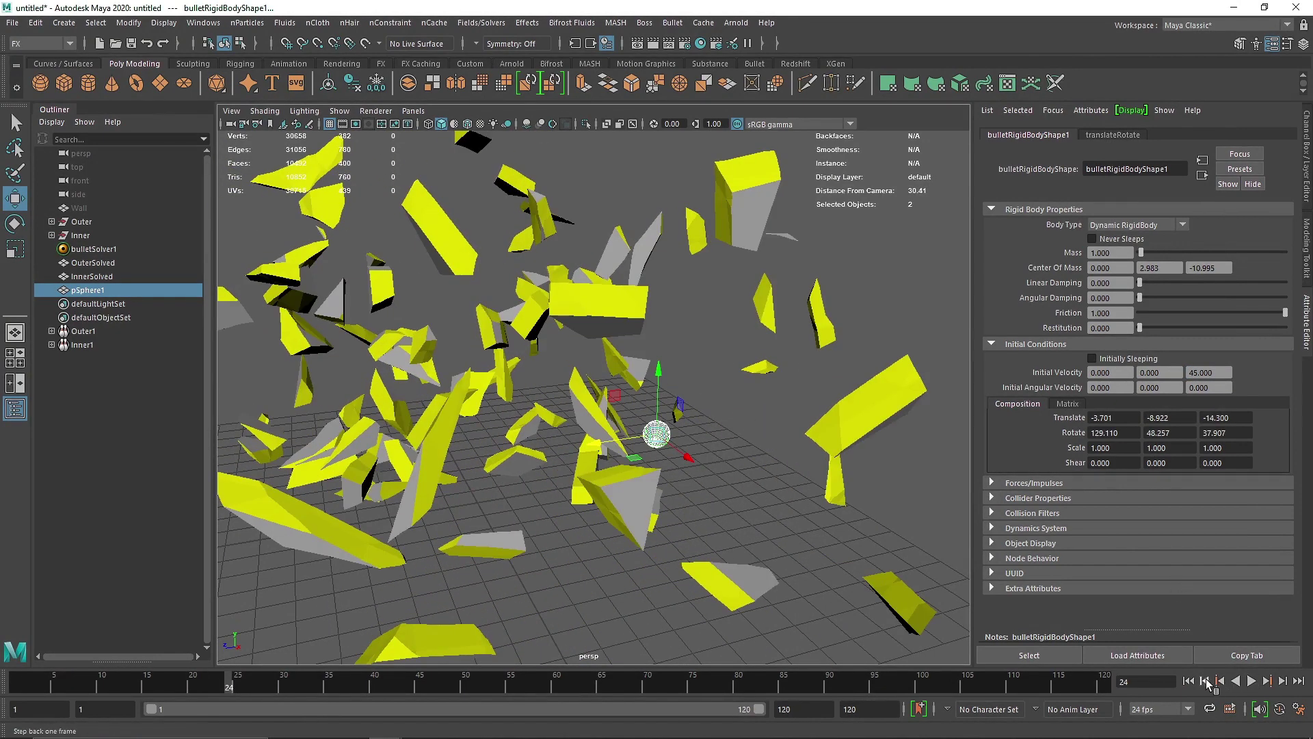
left_click(1187, 682)
Step: Enable Glue Shapes in the Bullet solver's OuterInitialState and play the simulation to check the wall's breakage
left_click(96, 249)
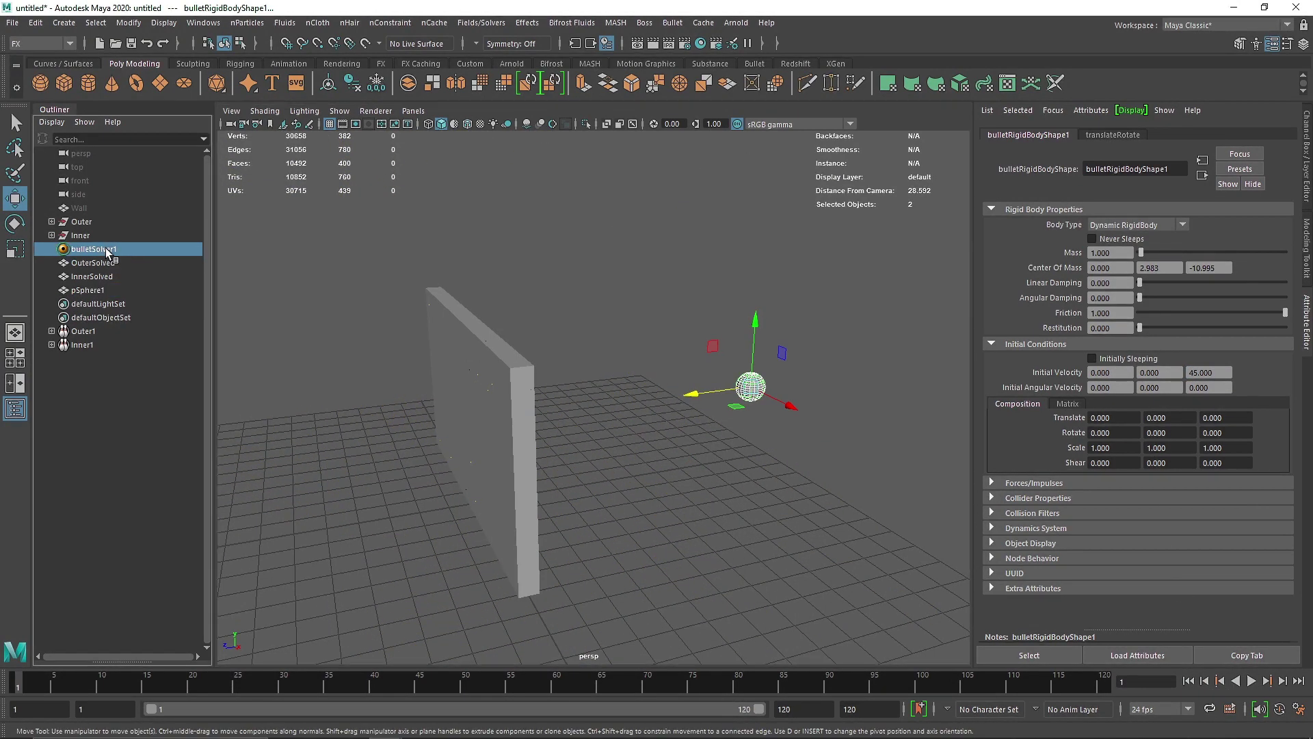
left_click(1161, 135)
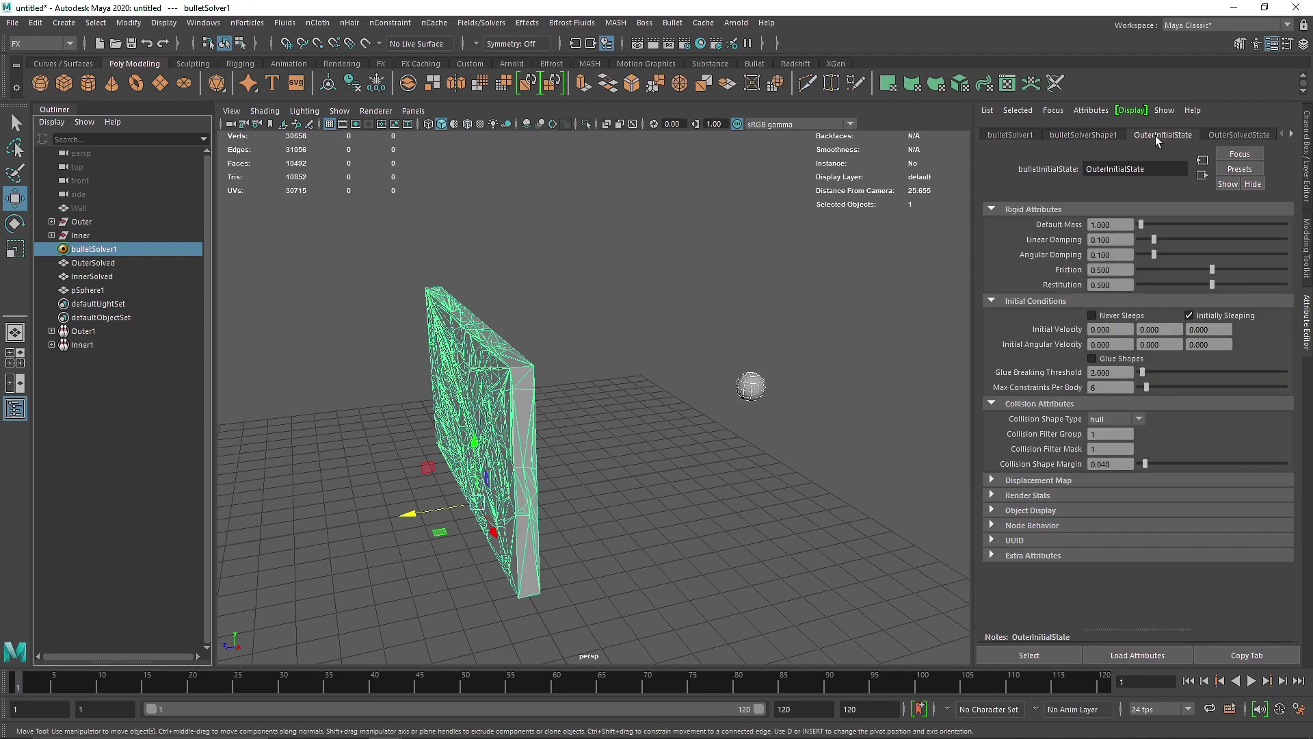
left_click_drag(417, 350, 537, 328, "alt")
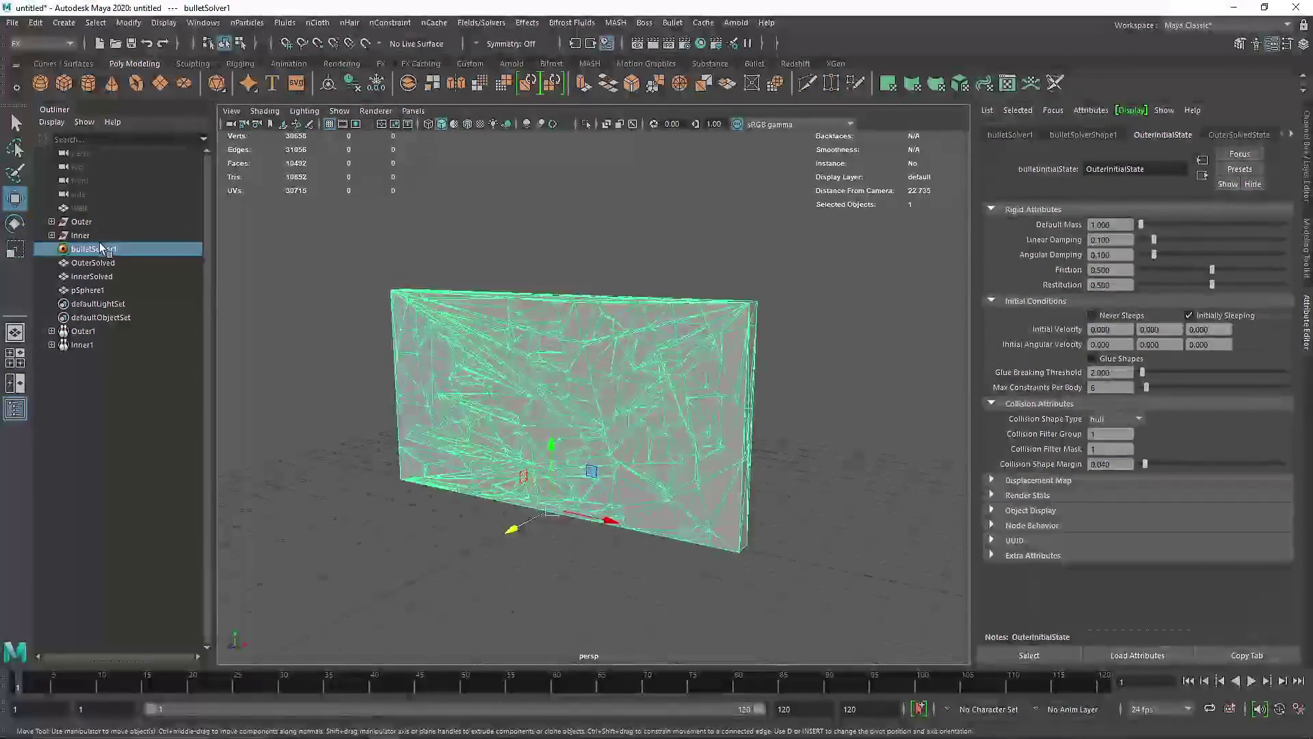
left_click(105, 264)
left_click(126, 249)
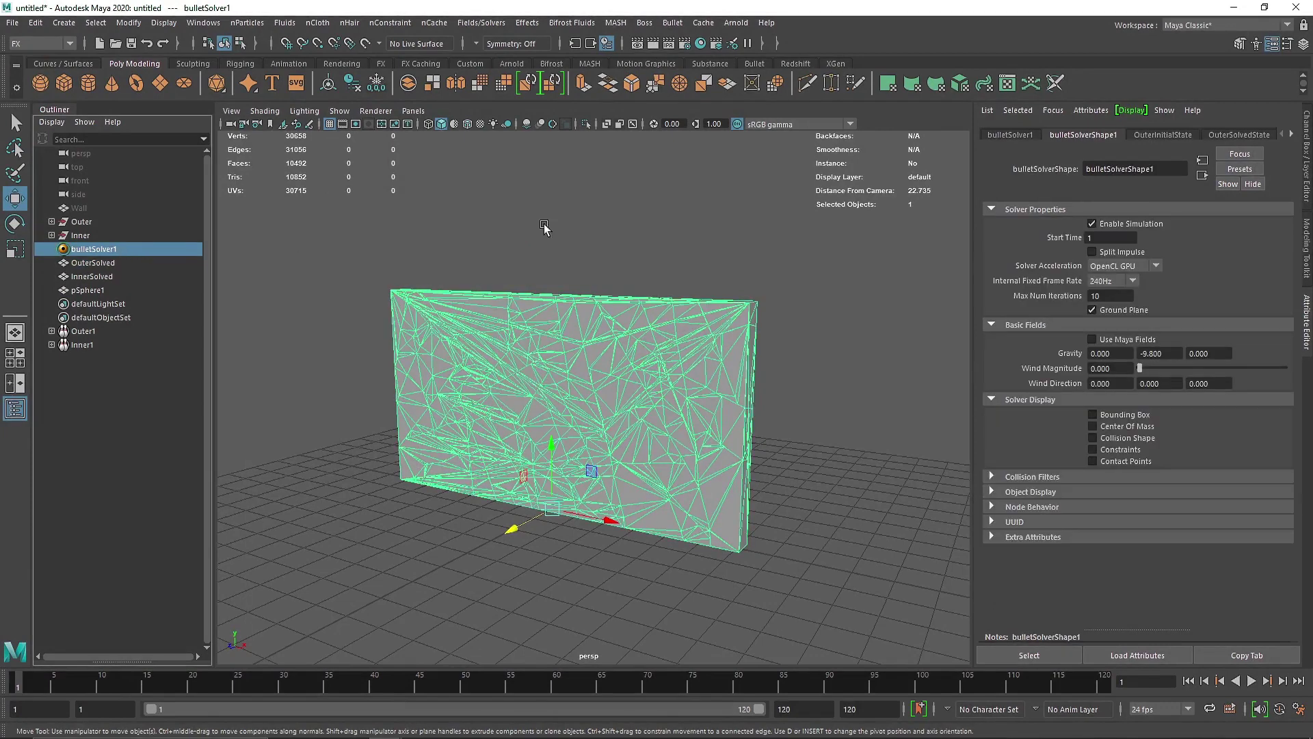
left_click(1140, 136)
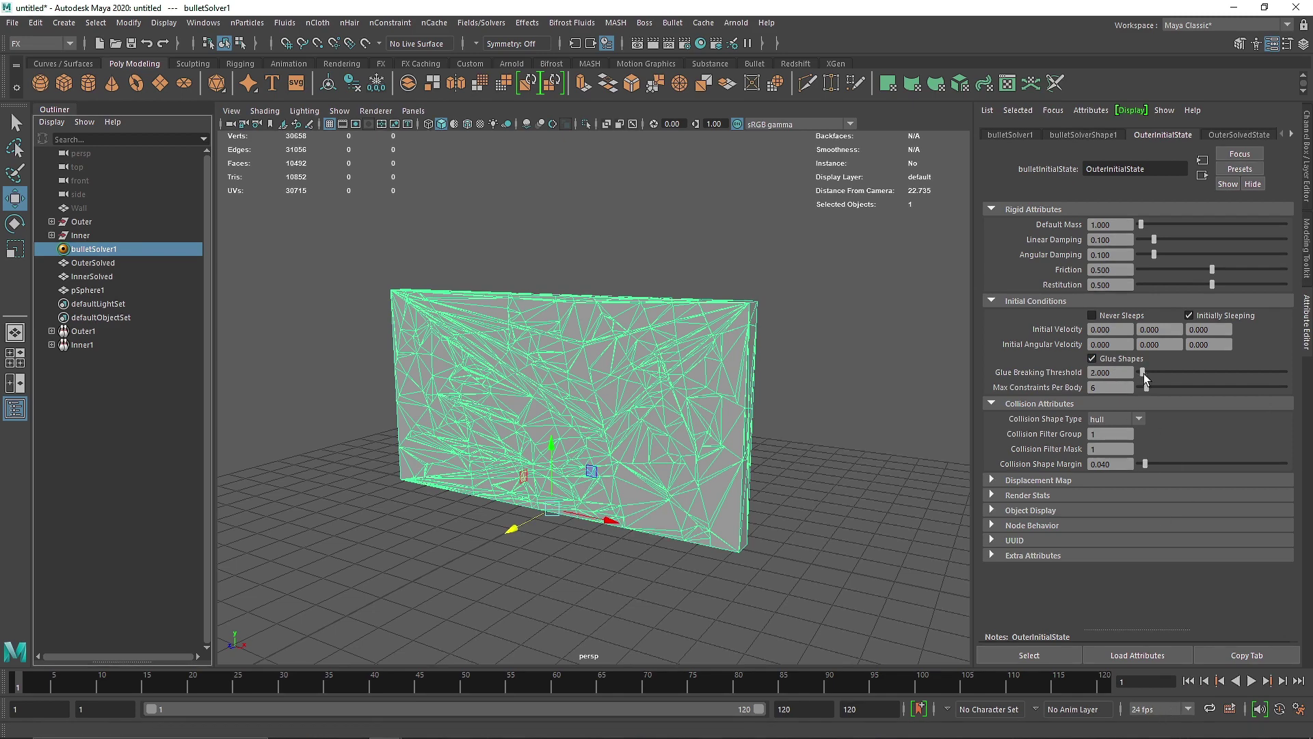
left_click(1251, 682)
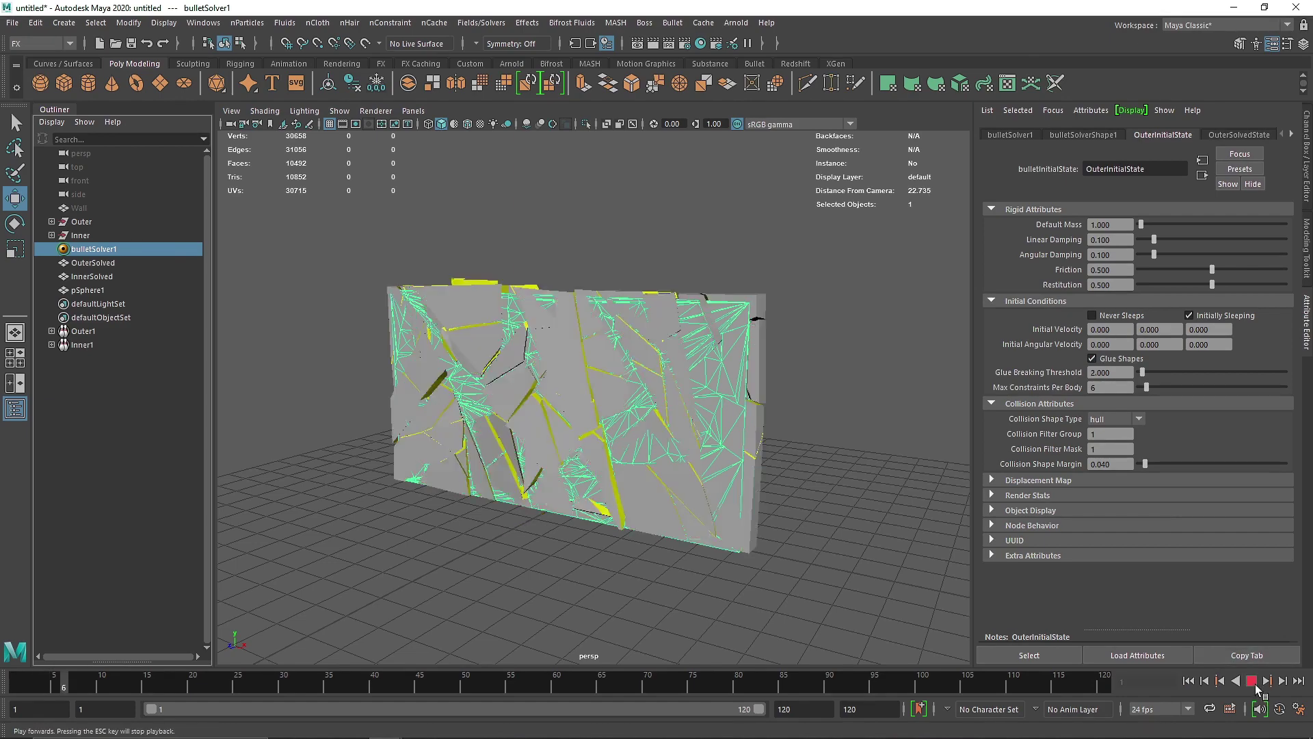
left_click(1252, 681)
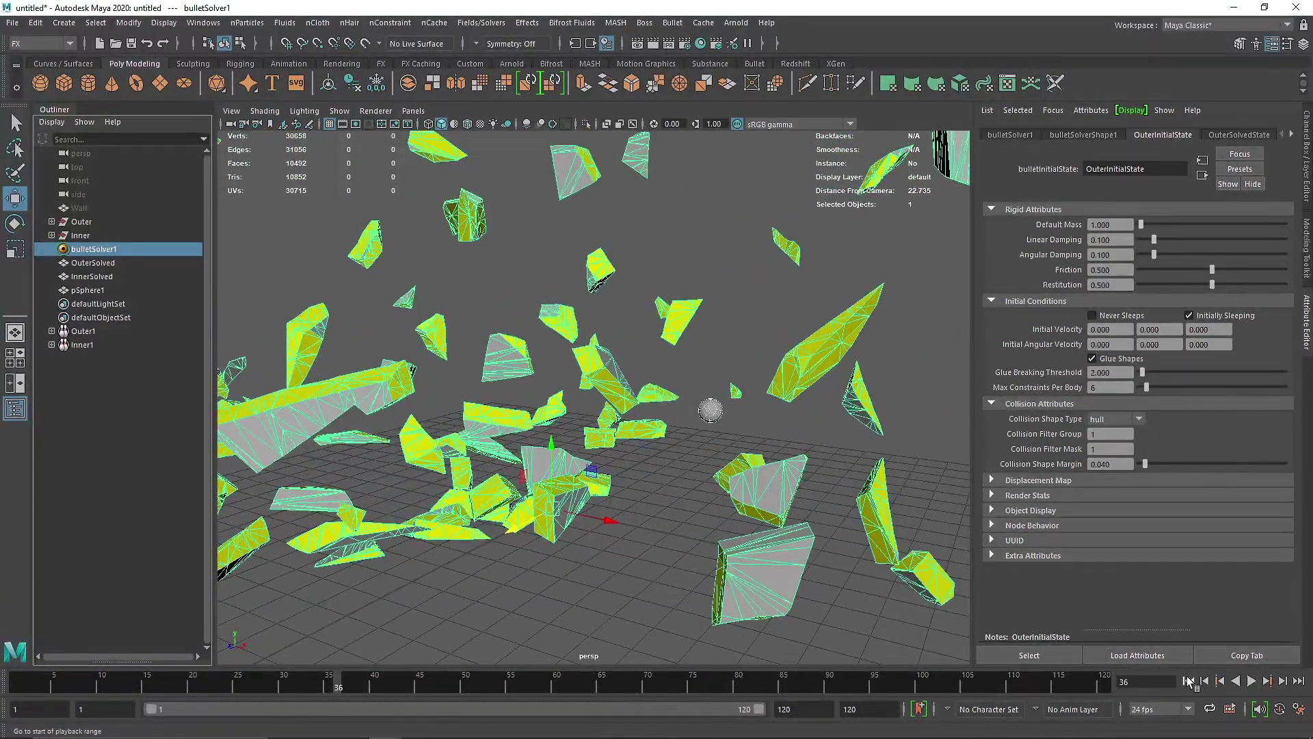
Step: Set the OuterInitialState Glue Breaking Threshold to 6, play the simulation from the first frame and inspect the fragments
left_click(1188, 680)
type("6")
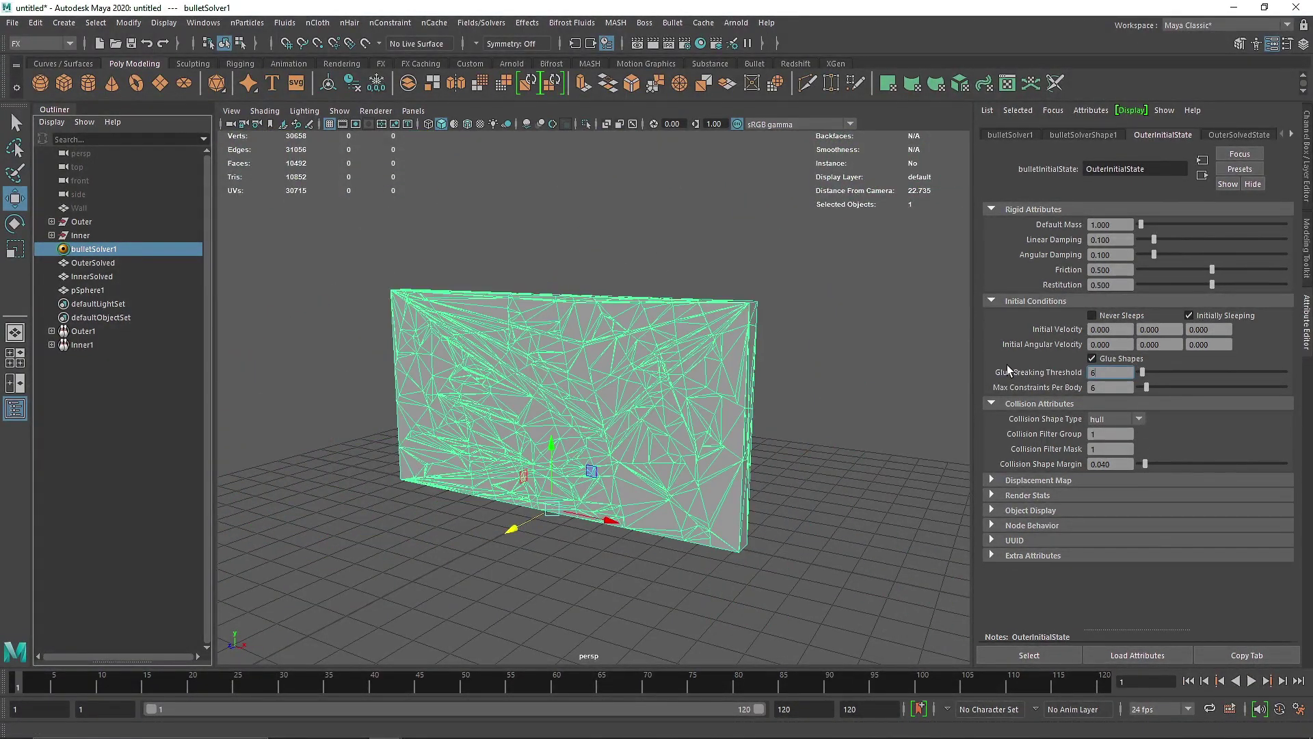
key("Return")
left_click(1252, 681)
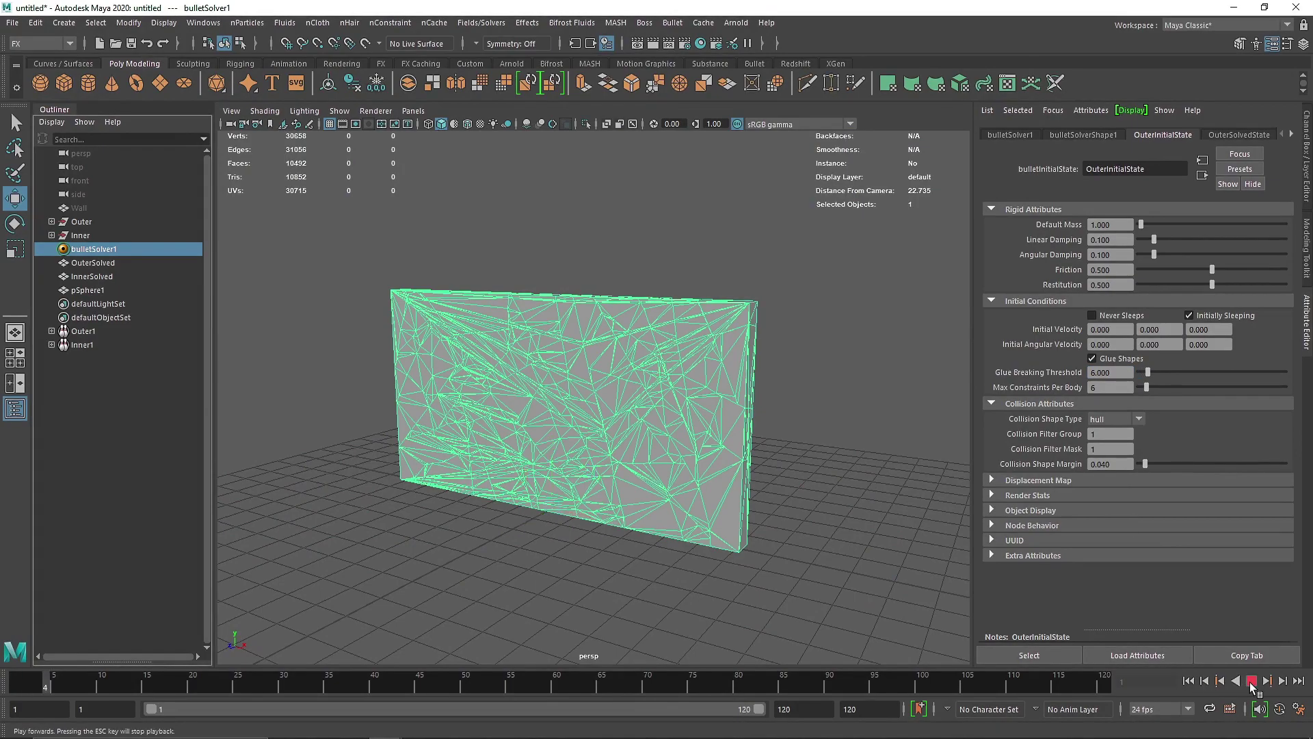
key("Escape")
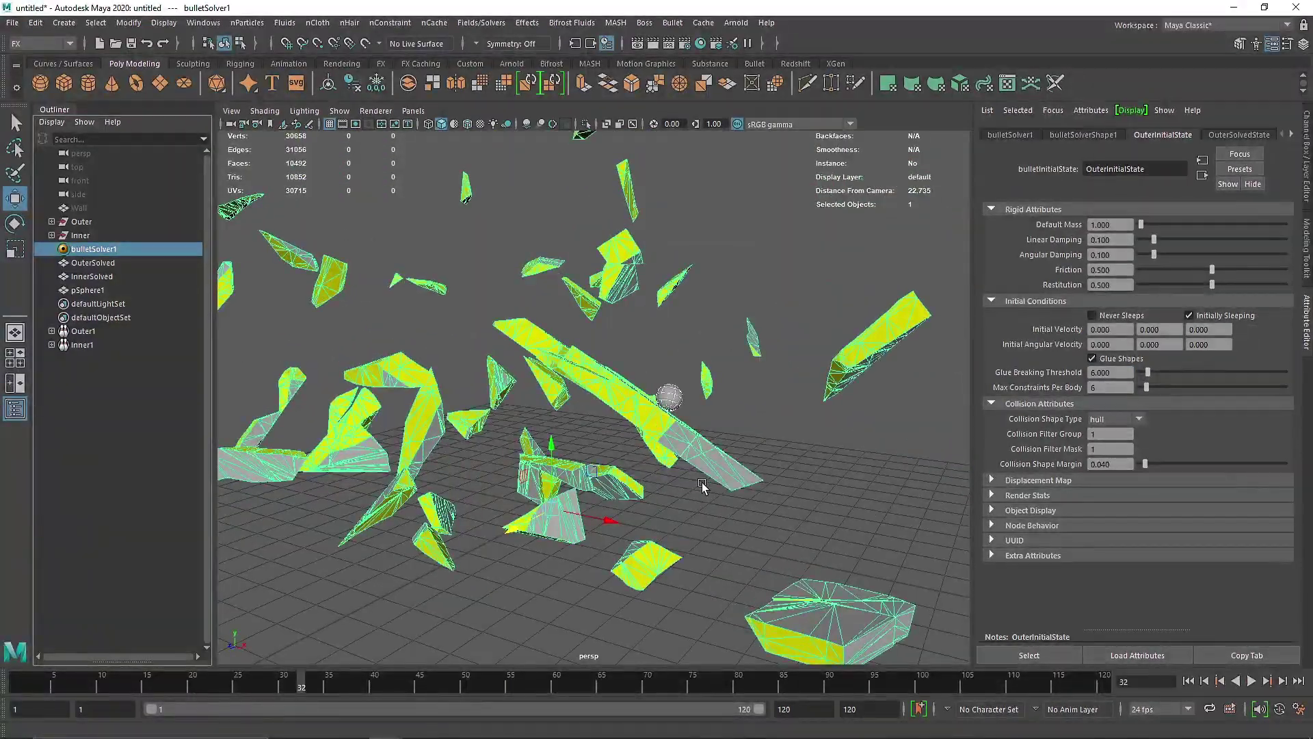
left_click_drag(717, 463, 627, 495, "alt")
right_click_drag(627, 495, 335, 466, "alt")
left_click_drag(409, 496, 504, 474, "alt")
right_click_drag(504, 474, 651, 470, "alt")
left_click_drag(651, 470, 616, 444, "alt")
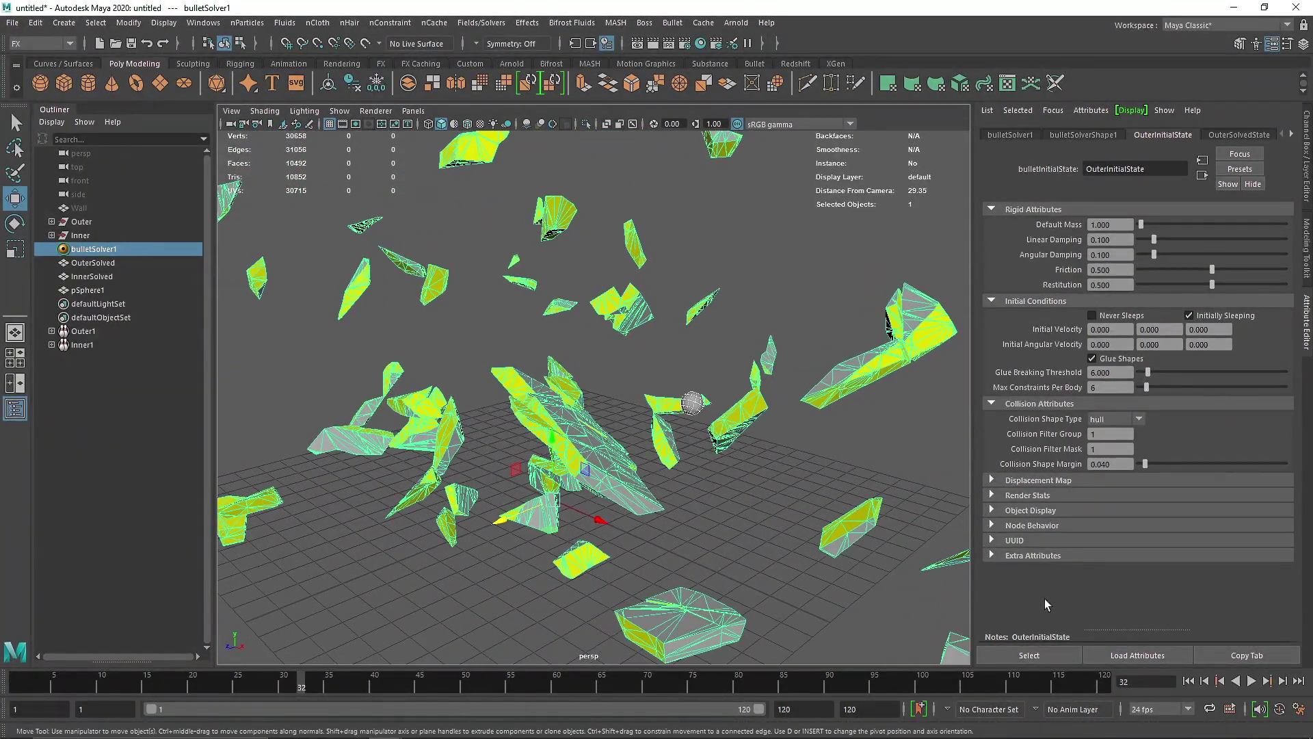
Step: Set the OuterInitialState Default Mass to 25 and Glue Breaking Threshold to 8, and replay the simulation from the first frame
left_click(1189, 682)
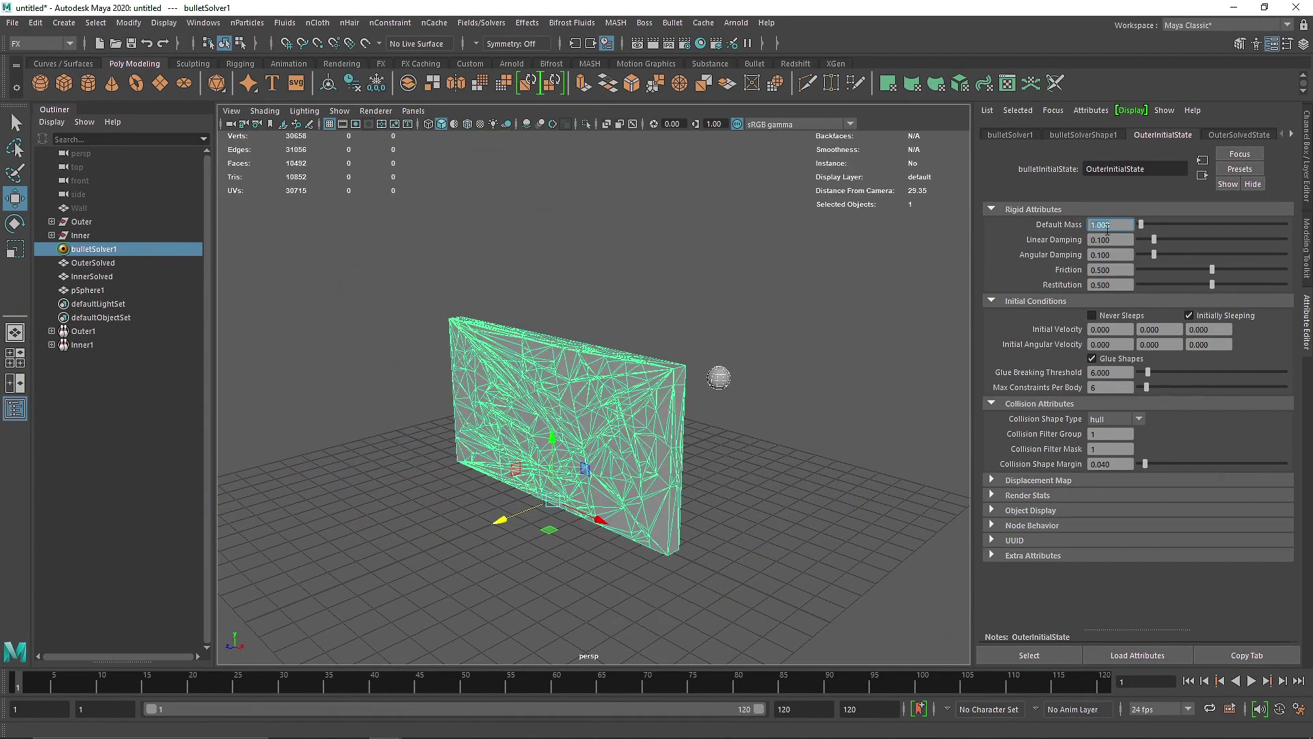
type("25")
left_click(1107, 239)
left_click(1109, 372)
type("8")
key("Return")
left_click(1253, 682)
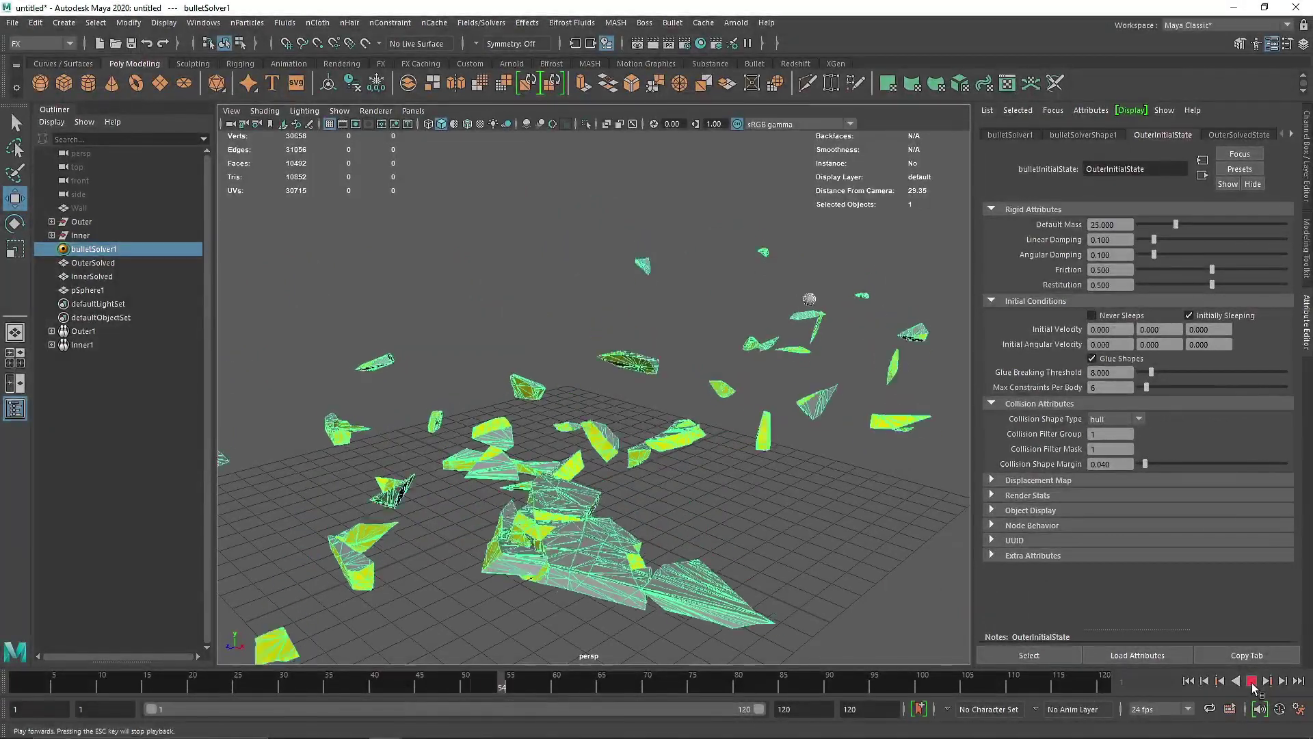
left_click(1250, 683)
Step: Set Linear Damping and Angular Damping of OuterInitialState to 0.5 and replay the simulation from the first frame
left_click(1190, 682)
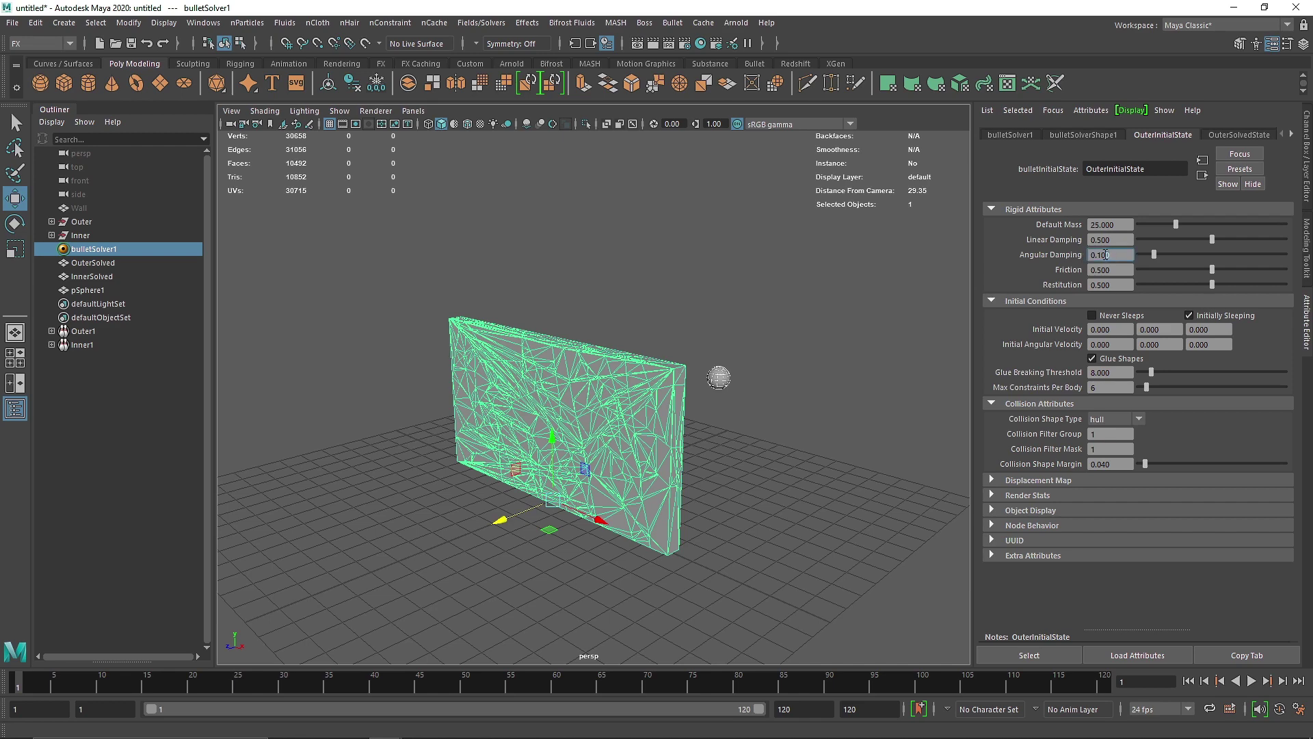
type(".5")
key("Return")
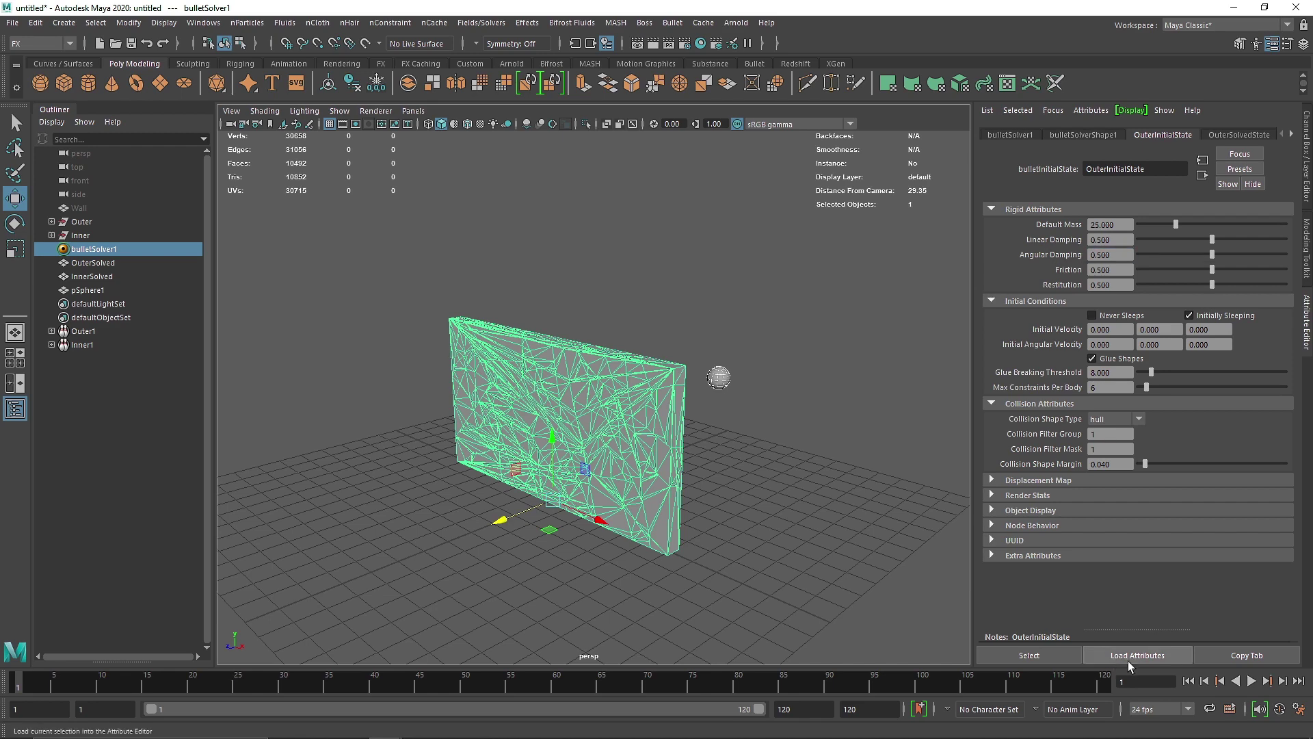
left_click(1252, 682)
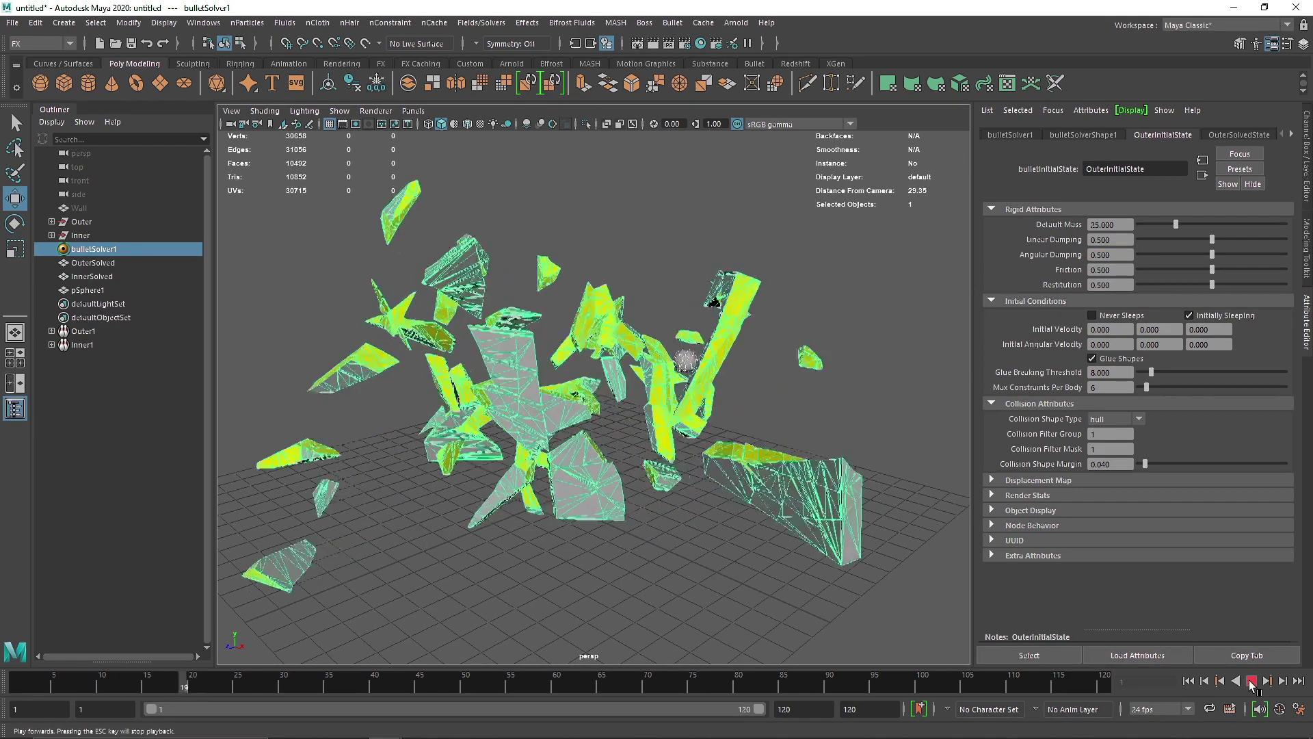
left_click(1251, 682)
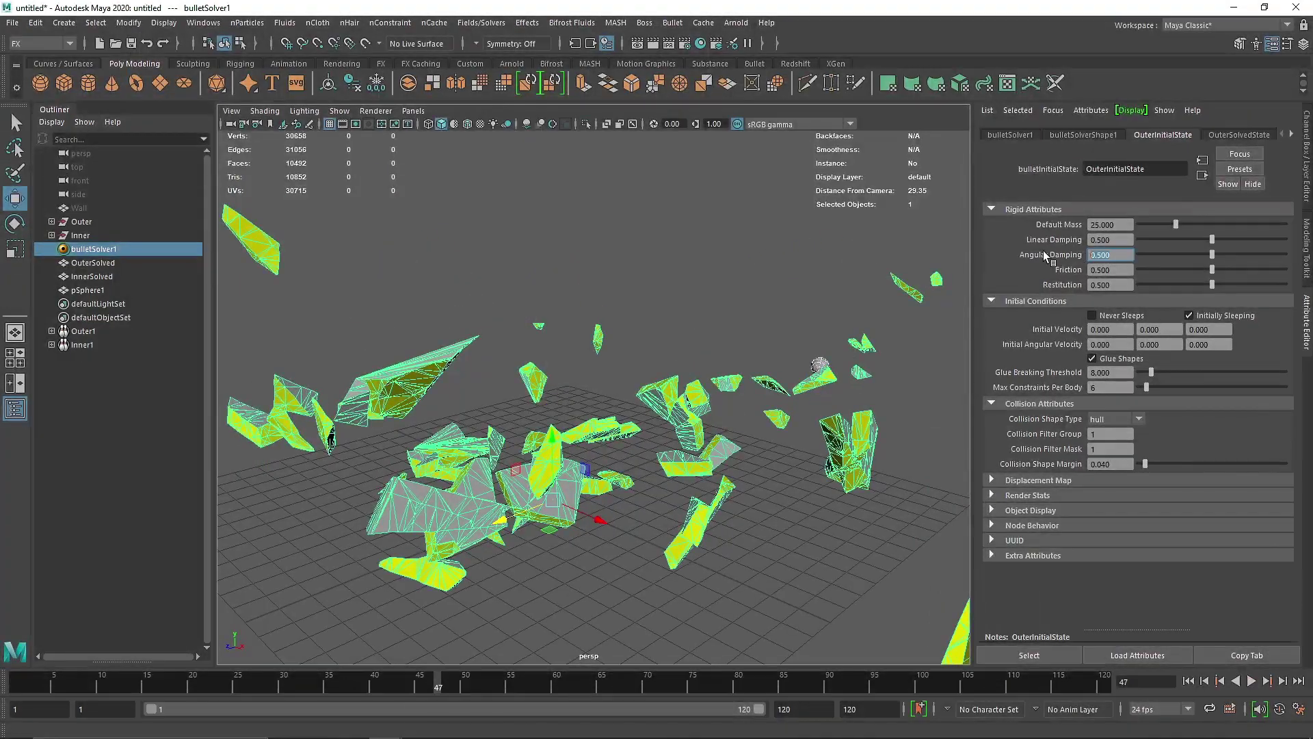
Step: Set OuterInitialState's Linear and Angular Damping to 0.8 and Friction to 1, and replay the simulation from the first frame
type("0.8")
key("Return")
double_click(1116, 240)
type("0.8")
key("Return")
left_click(1190, 681)
left_click(1253, 684)
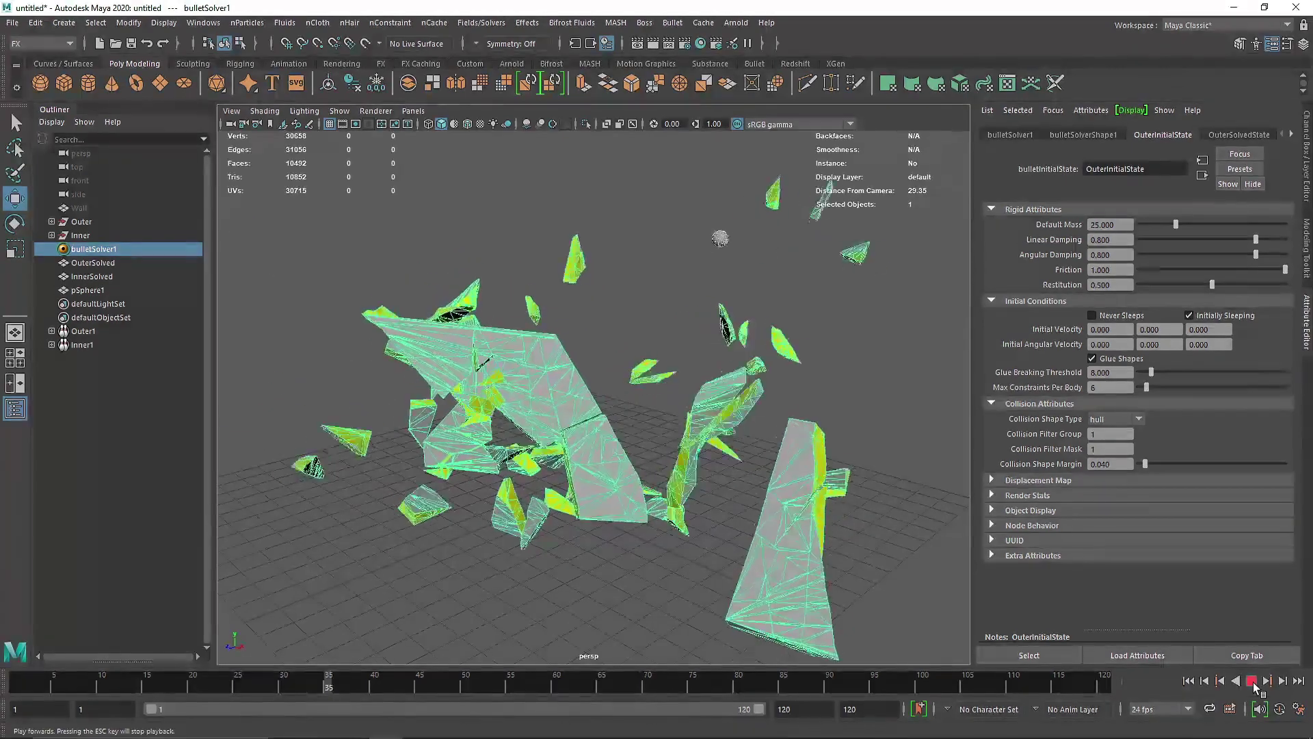
left_click(1253, 681)
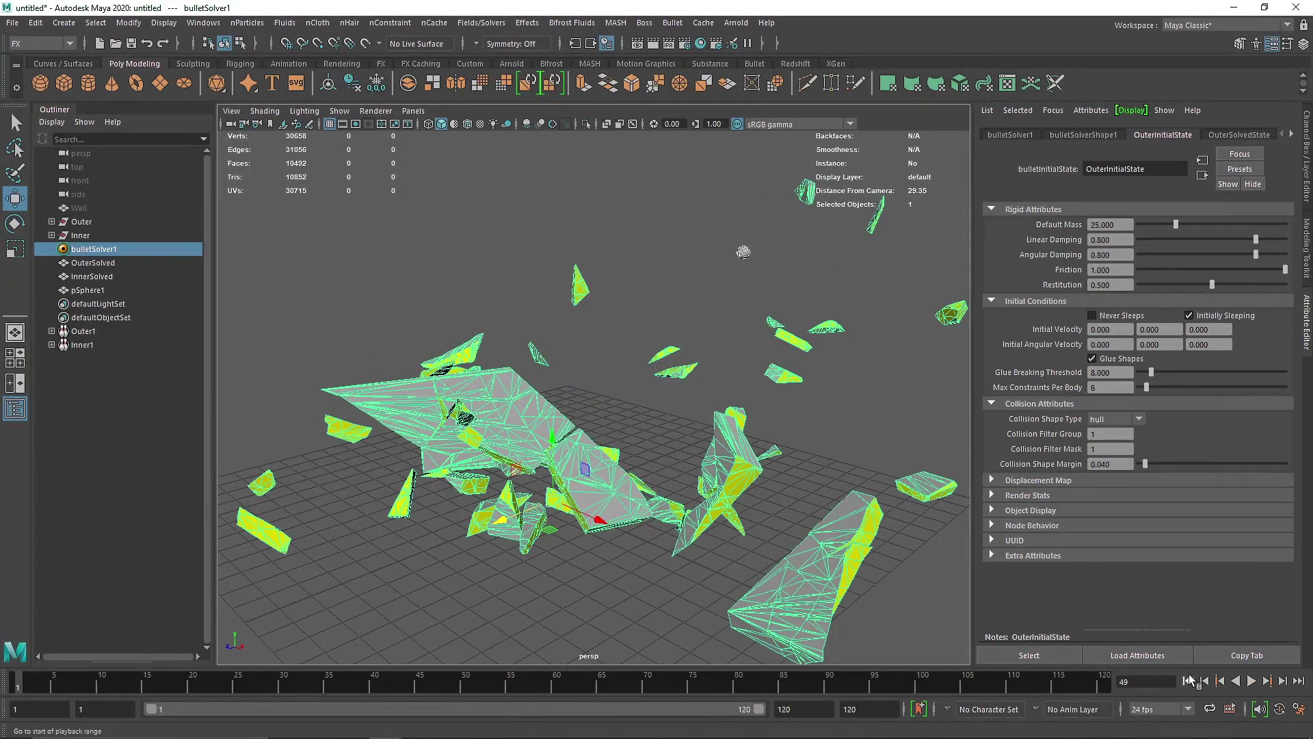
Step: Raise the OuterInitialState Glue Breaking Threshold to 12 and replay the simulation from the first frame
left_click(1188, 681)
double_click(1112, 372)
type("12")
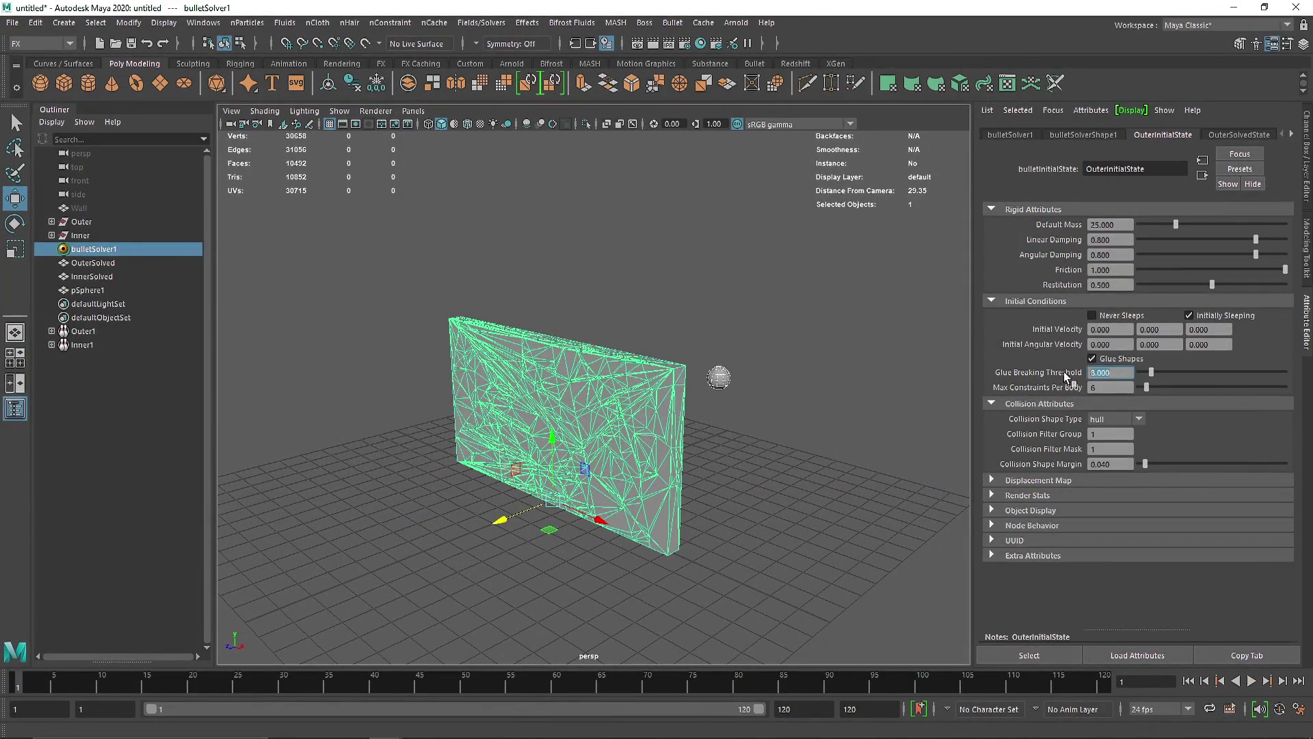
key("Tab")
left_click(1253, 682)
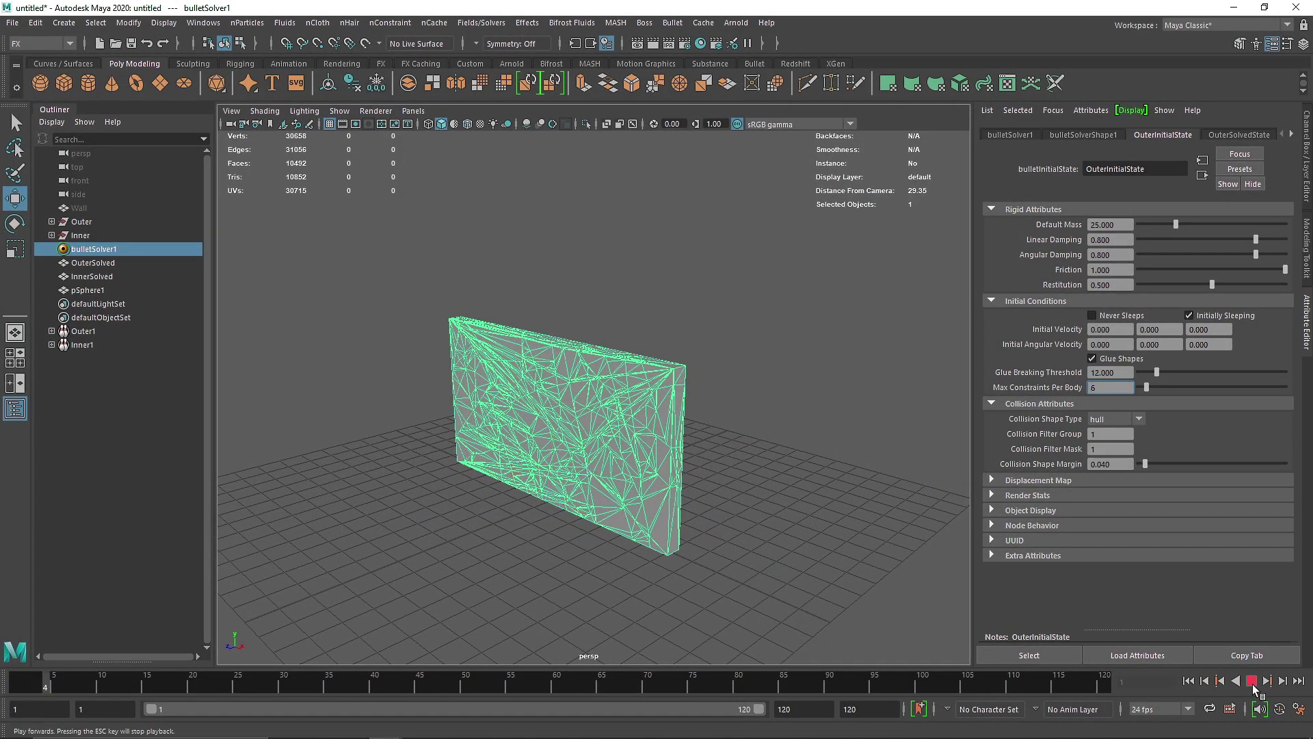
left_click(1249, 683)
Step: Lower the sphere about 0.8 units along Y at the first frame and replay its impact on the wall
left_click(1188, 681)
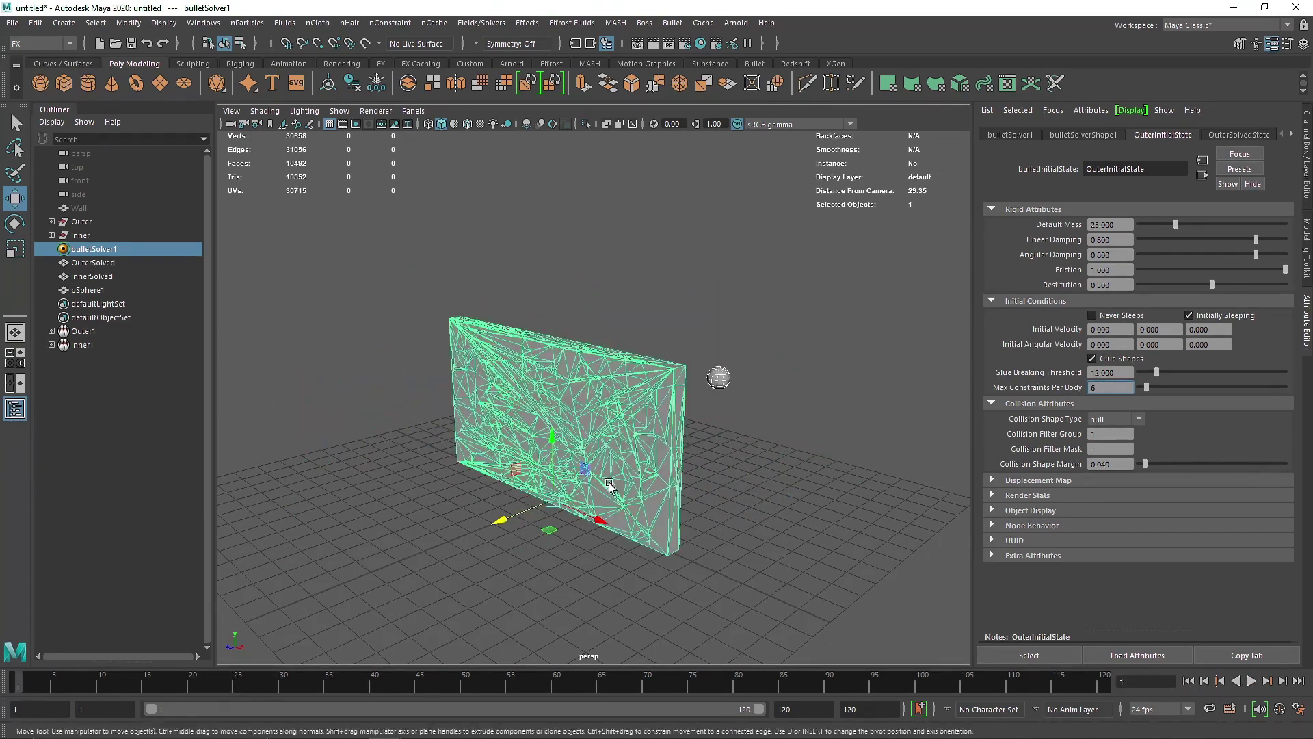
left_click(386, 494)
left_click(729, 371)
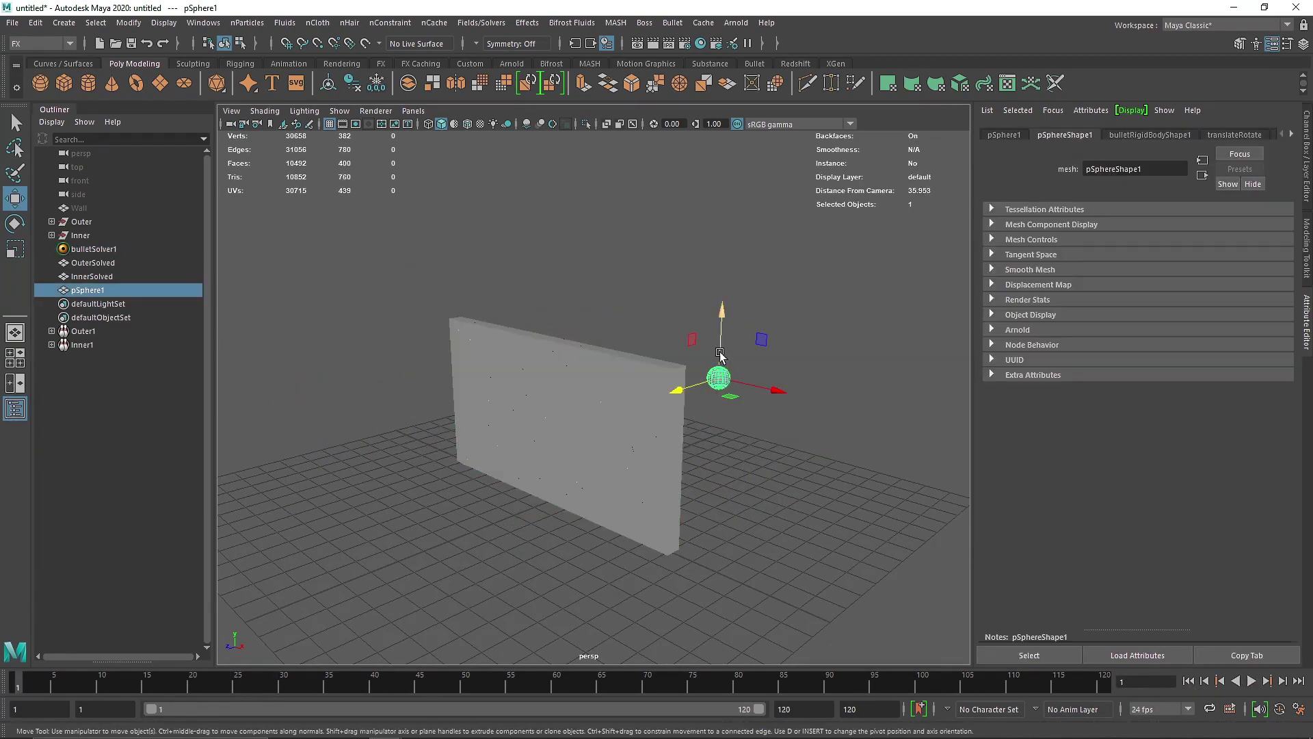
left_click(1251, 681)
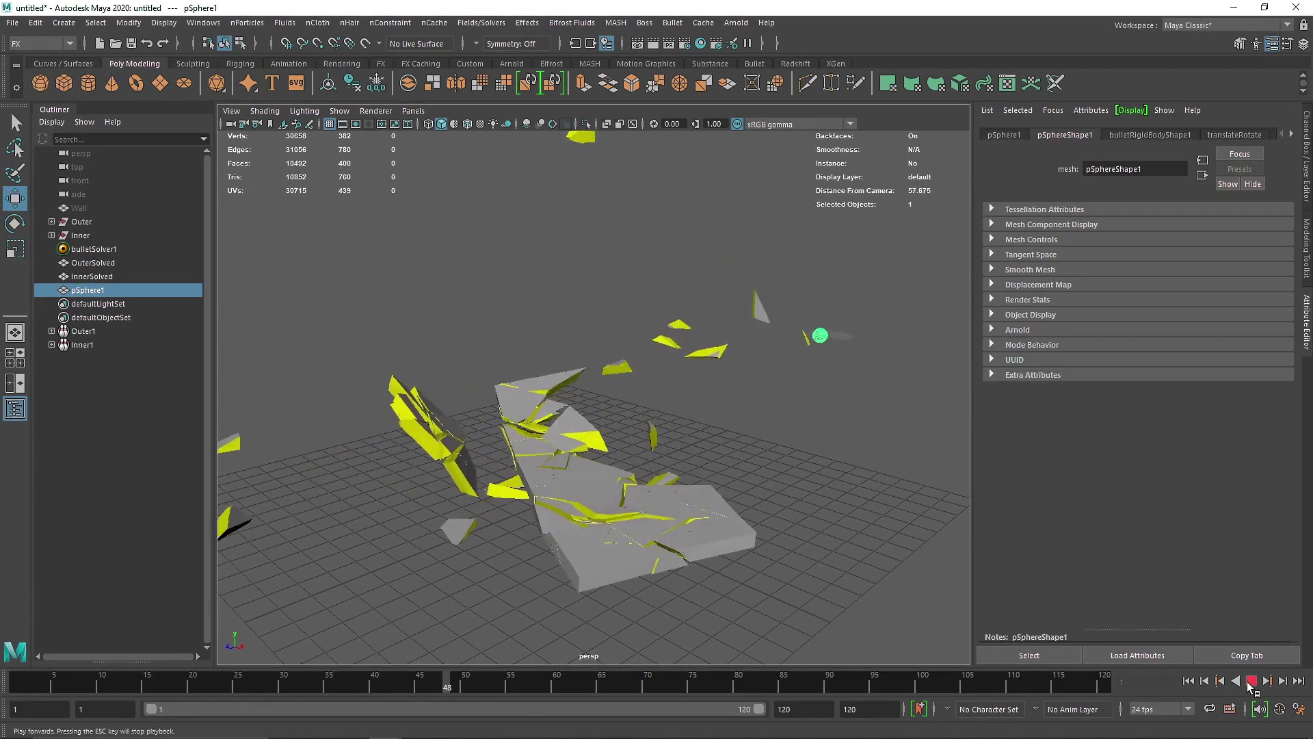
left_click(1250, 681)
Step: Set the InnerInitialState Glue Breaking Threshold of the Bullet solver to 4 and replay the simulation from the first frame
left_click(1188, 681)
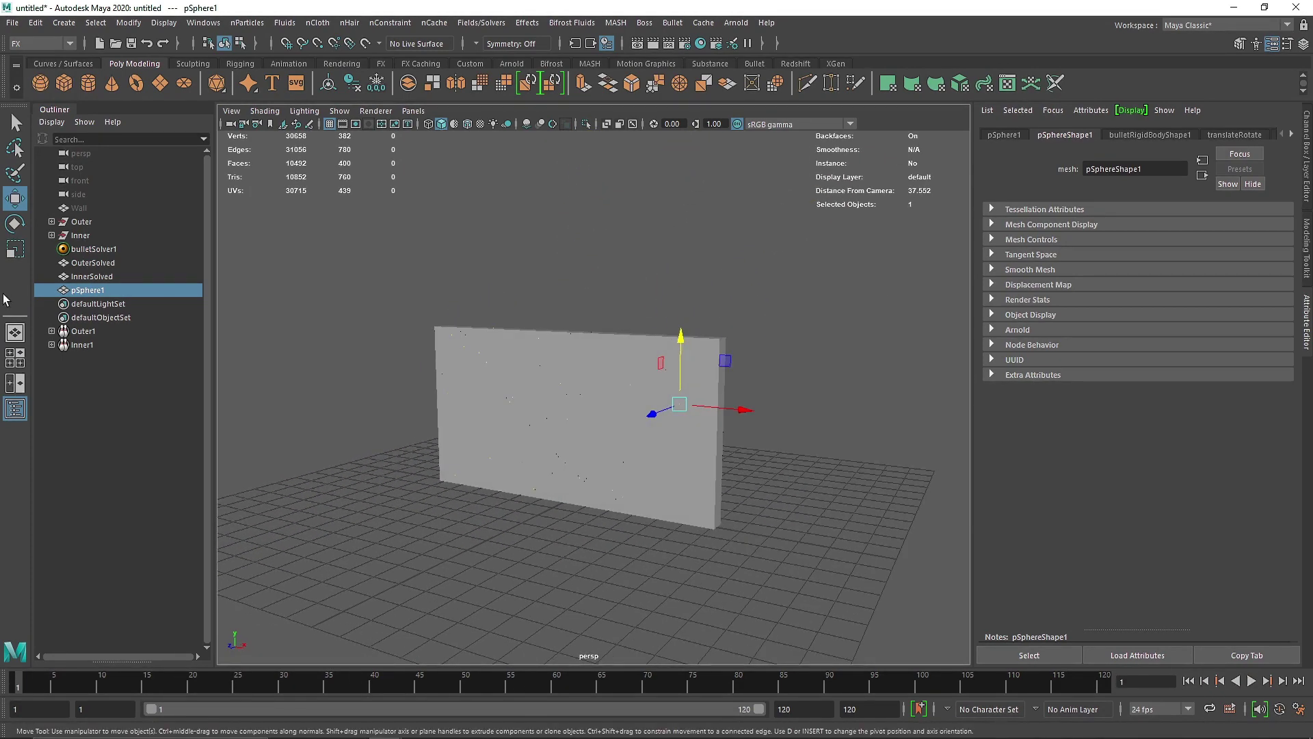
left_click(94, 249)
left_click(1220, 135)
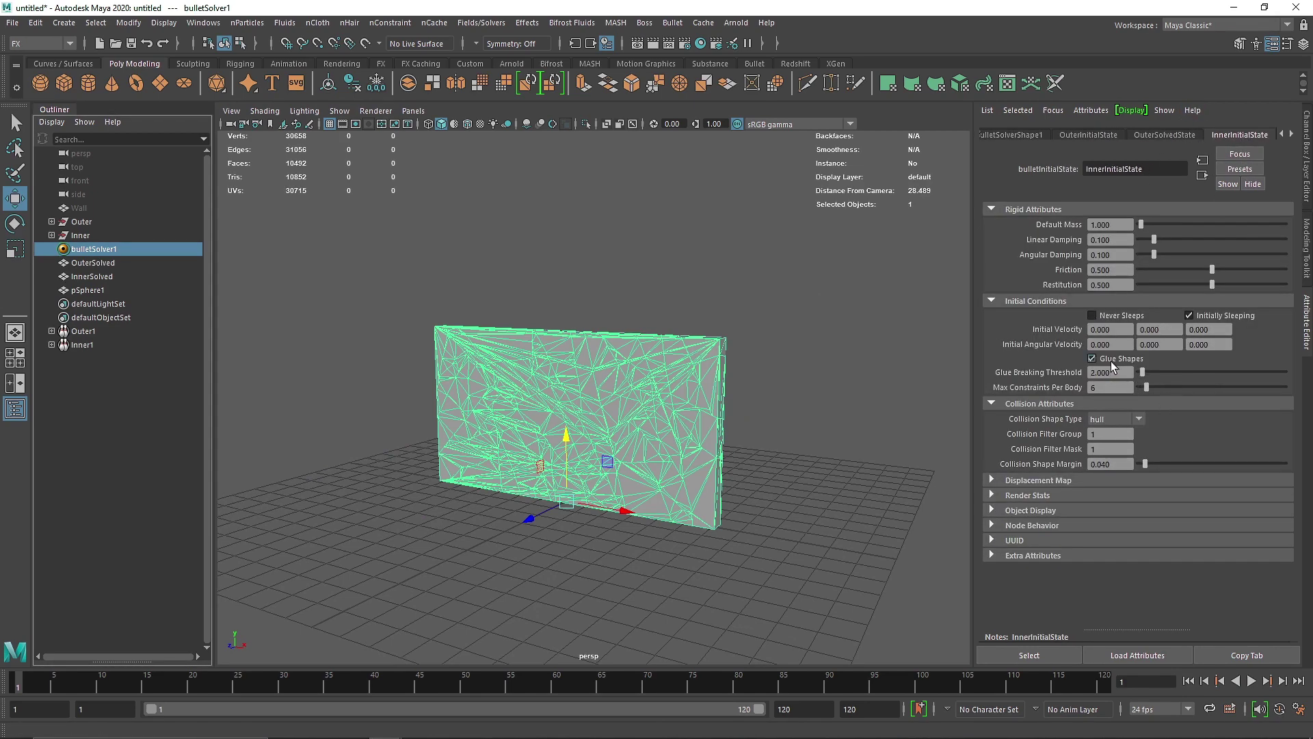
left_click_drag(1120, 373, 1071, 380)
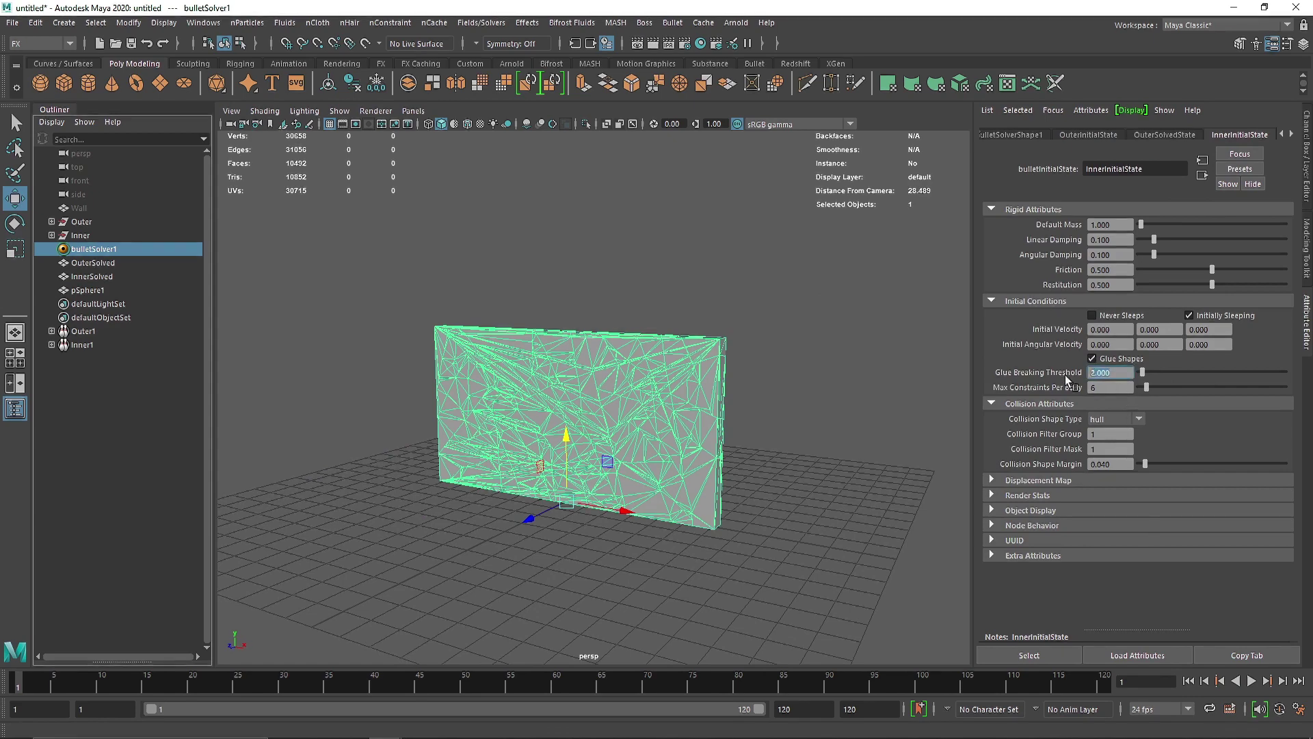
type("4")
left_click(1095, 387)
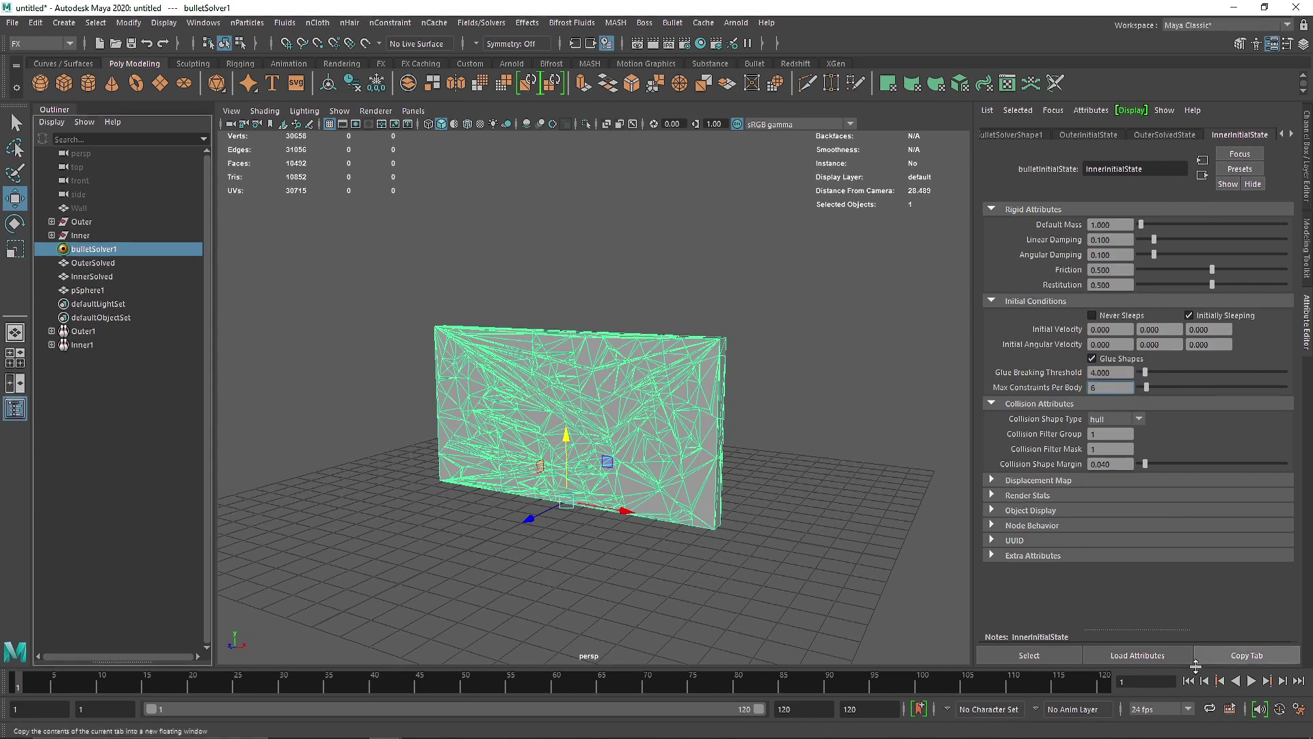
left_click(1252, 681)
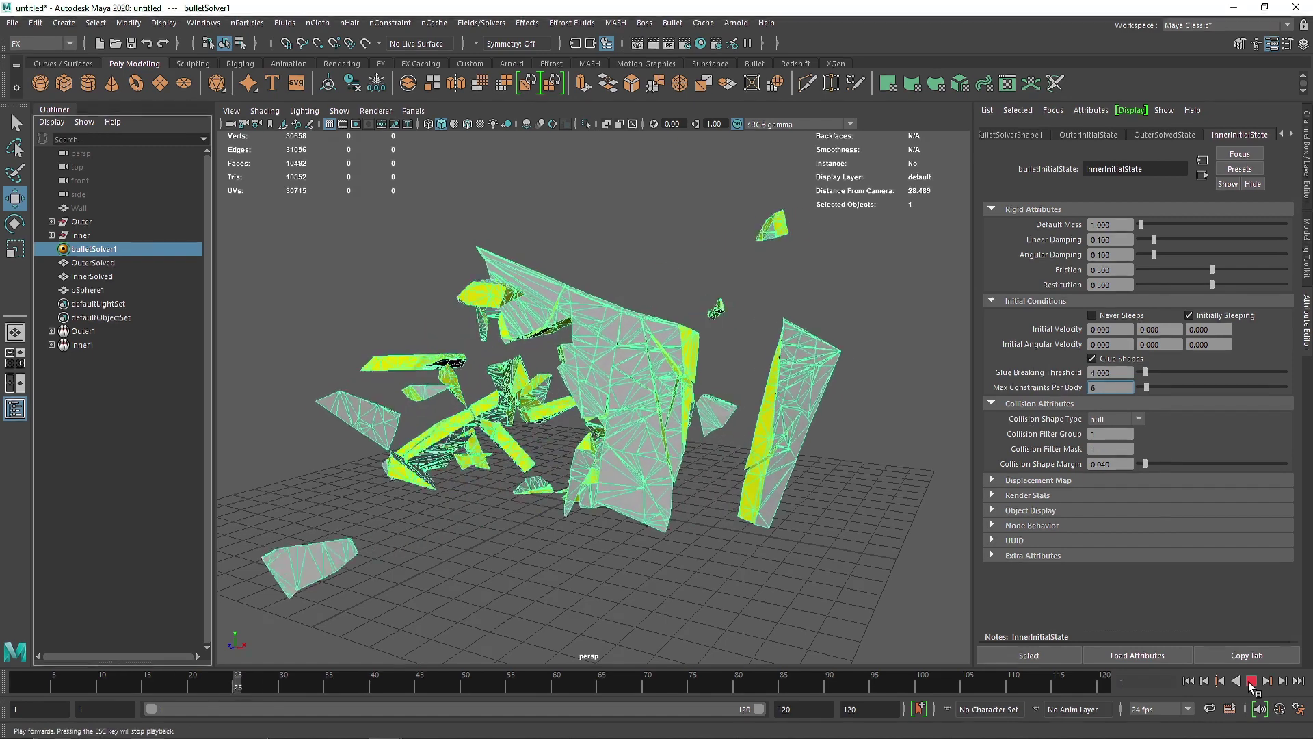
key("Escape")
Step: Set the InnerInitialState Default Mass to 5 and return to the first frame
type("5")
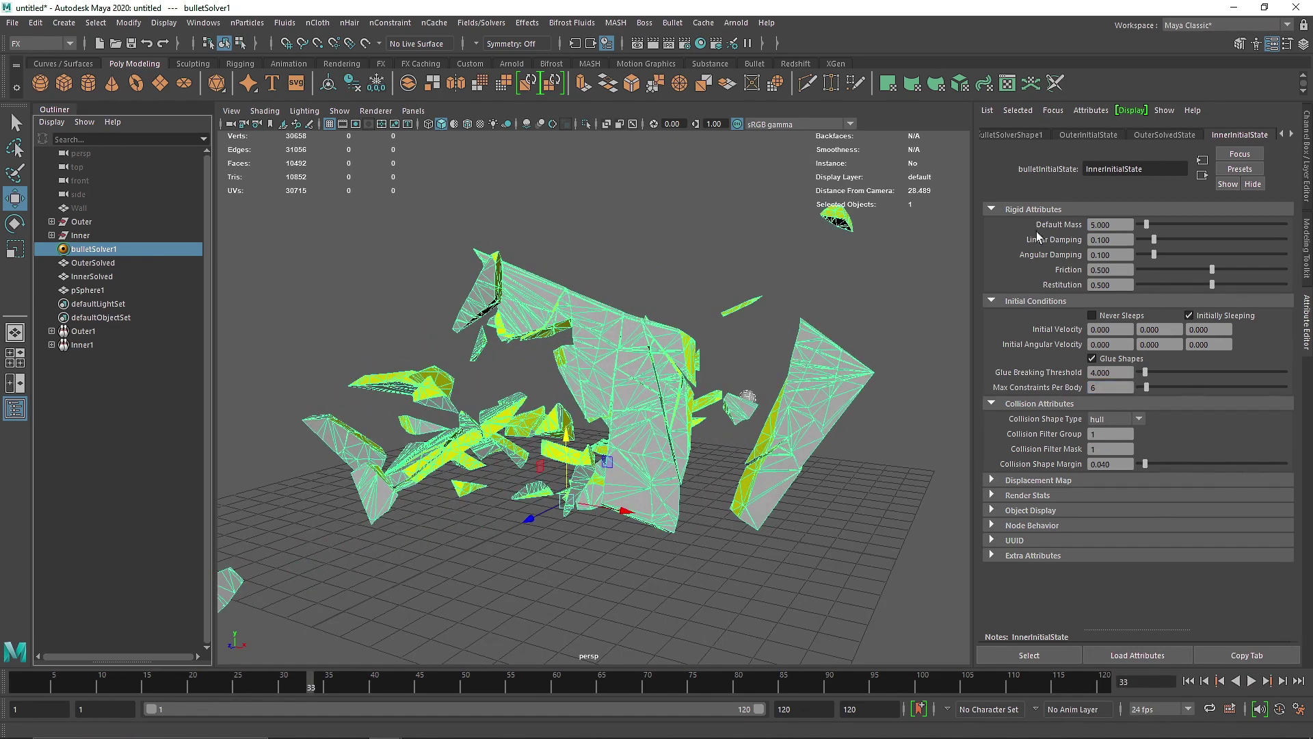
key("Return")
left_click(1190, 683)
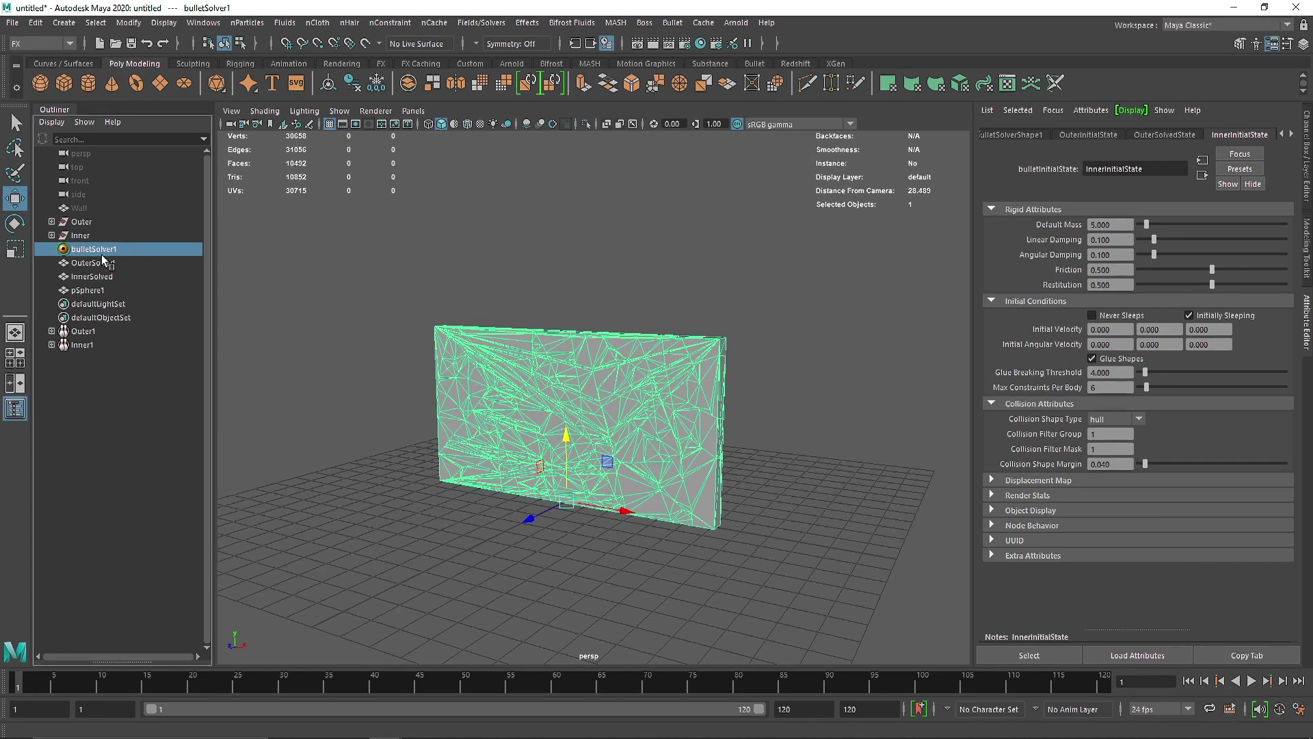
Step: Set the Mass of the sphere's rigid body to 2 and play the simulation to check the impact
left_click(89, 292)
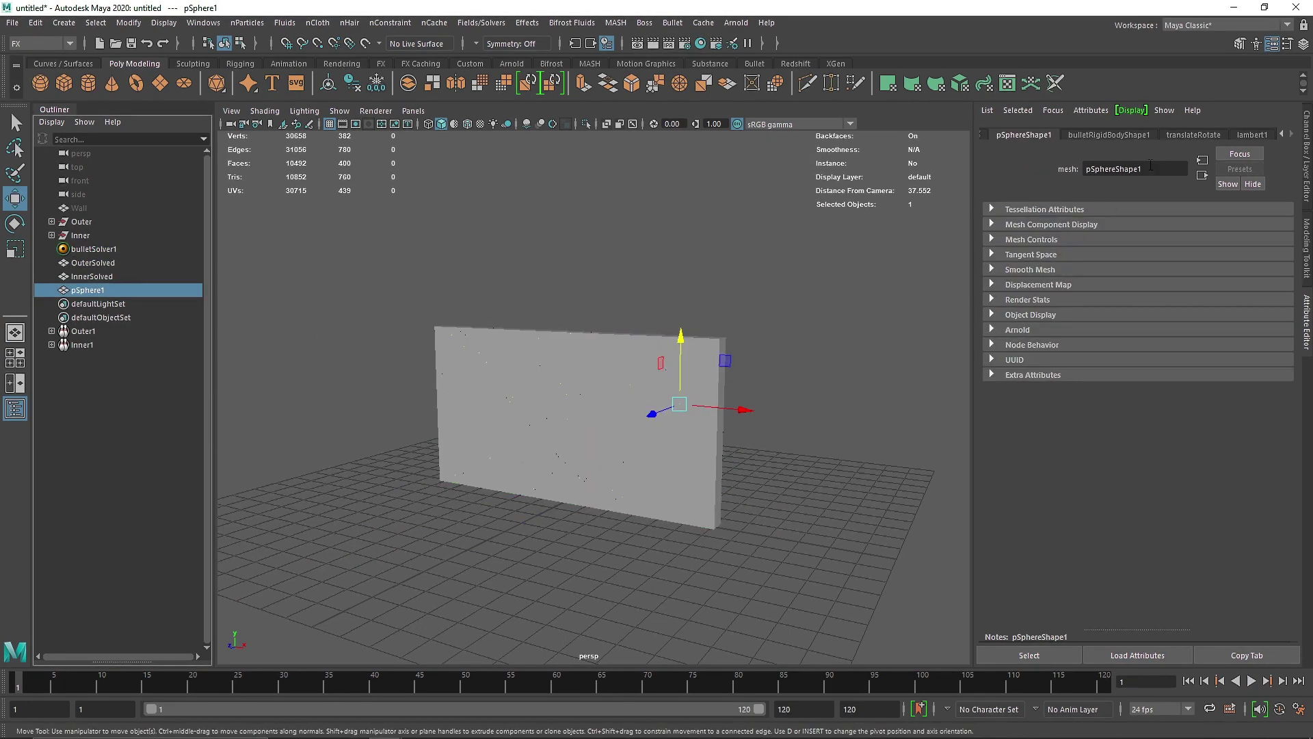
left_click(1092, 134)
left_click(1122, 253)
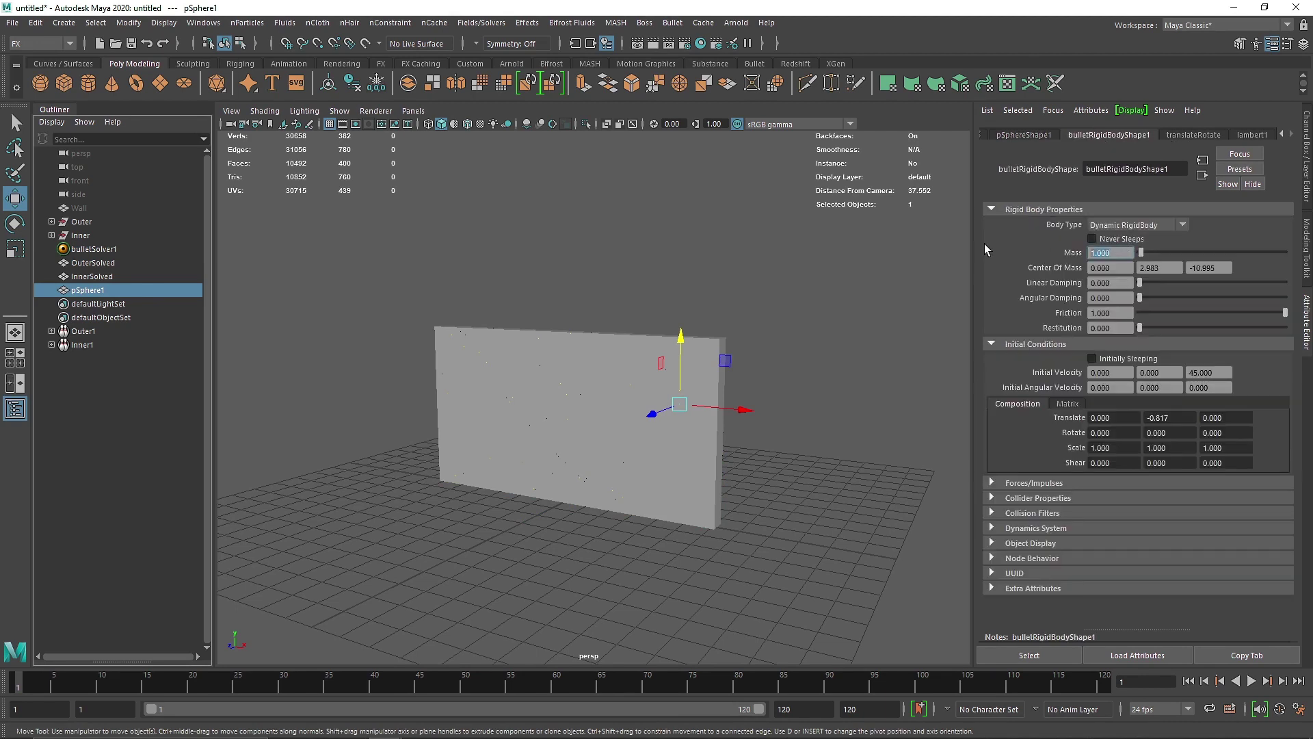
type("5")
key("Return")
type("2")
left_click(1118, 267)
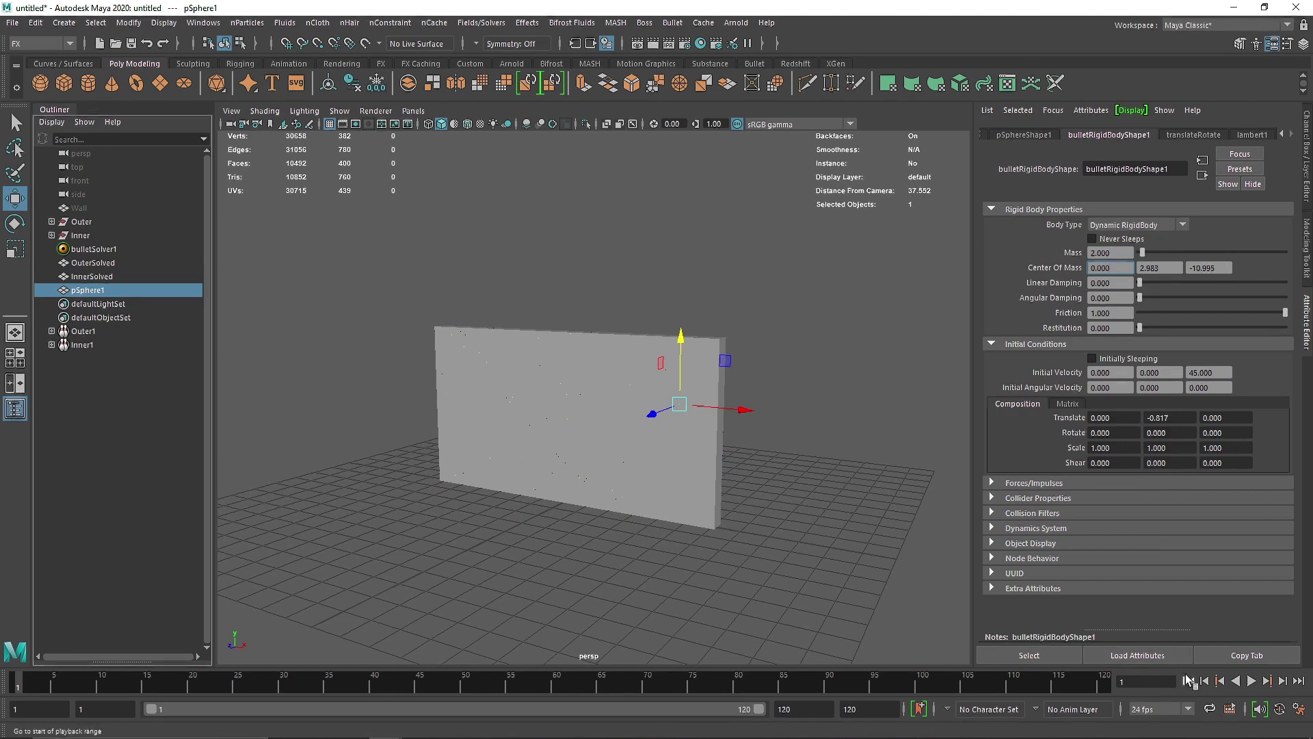
left_click(1250, 681)
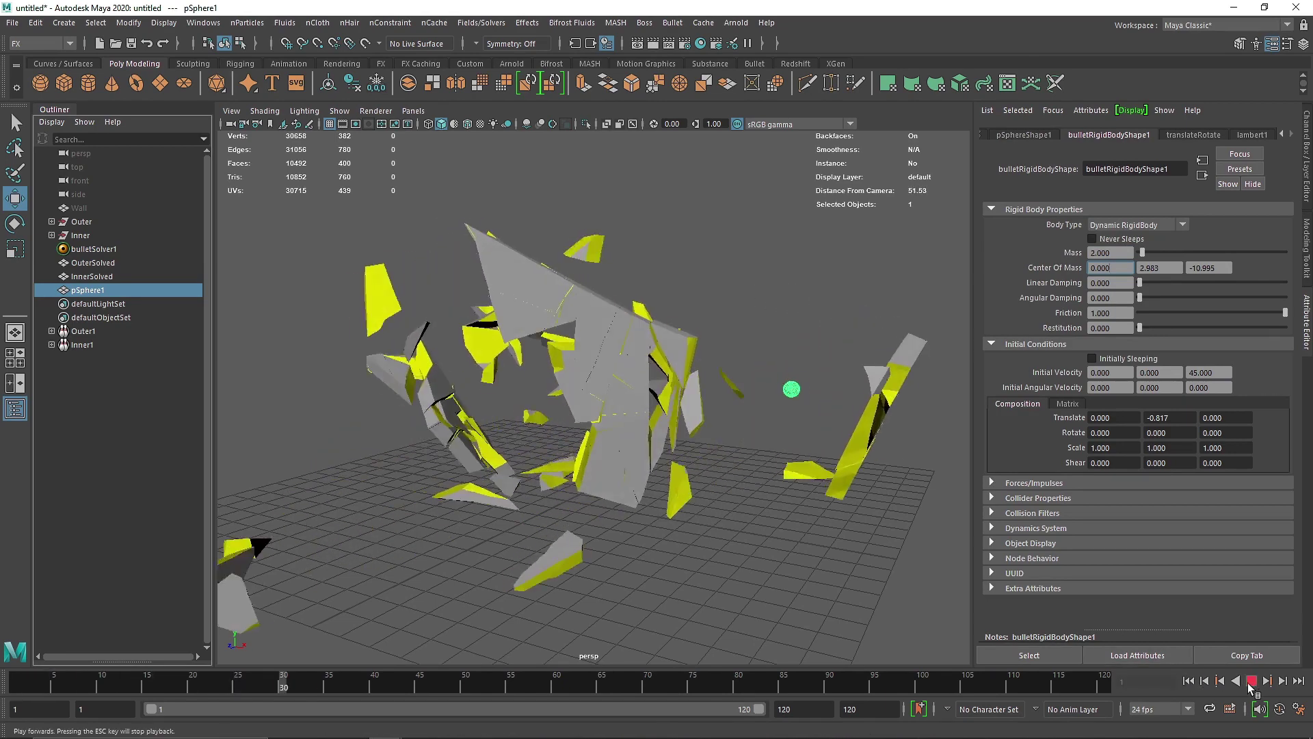
Step: Set the Bullet solver's OuterInitialState Linear Damping to 1 and play the simulation from the first frame
left_click(1251, 682)
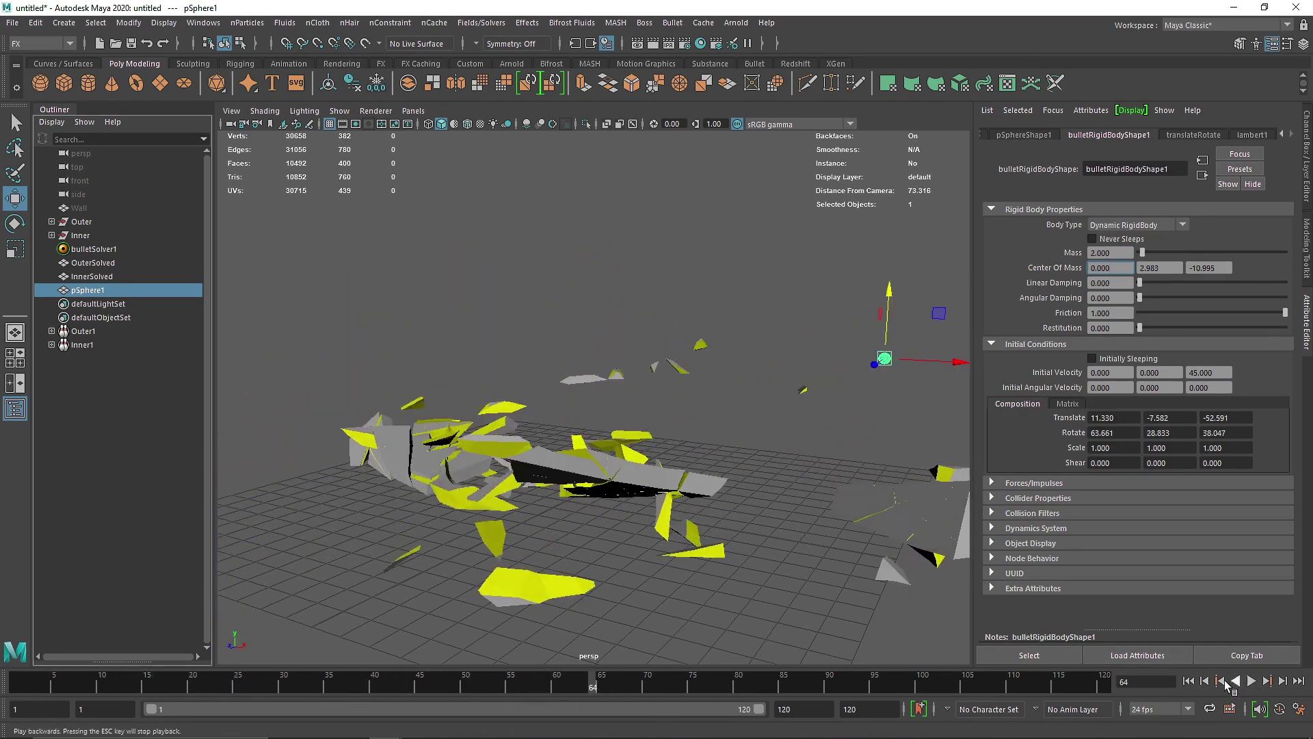
left_click(1188, 681)
left_click(109, 250)
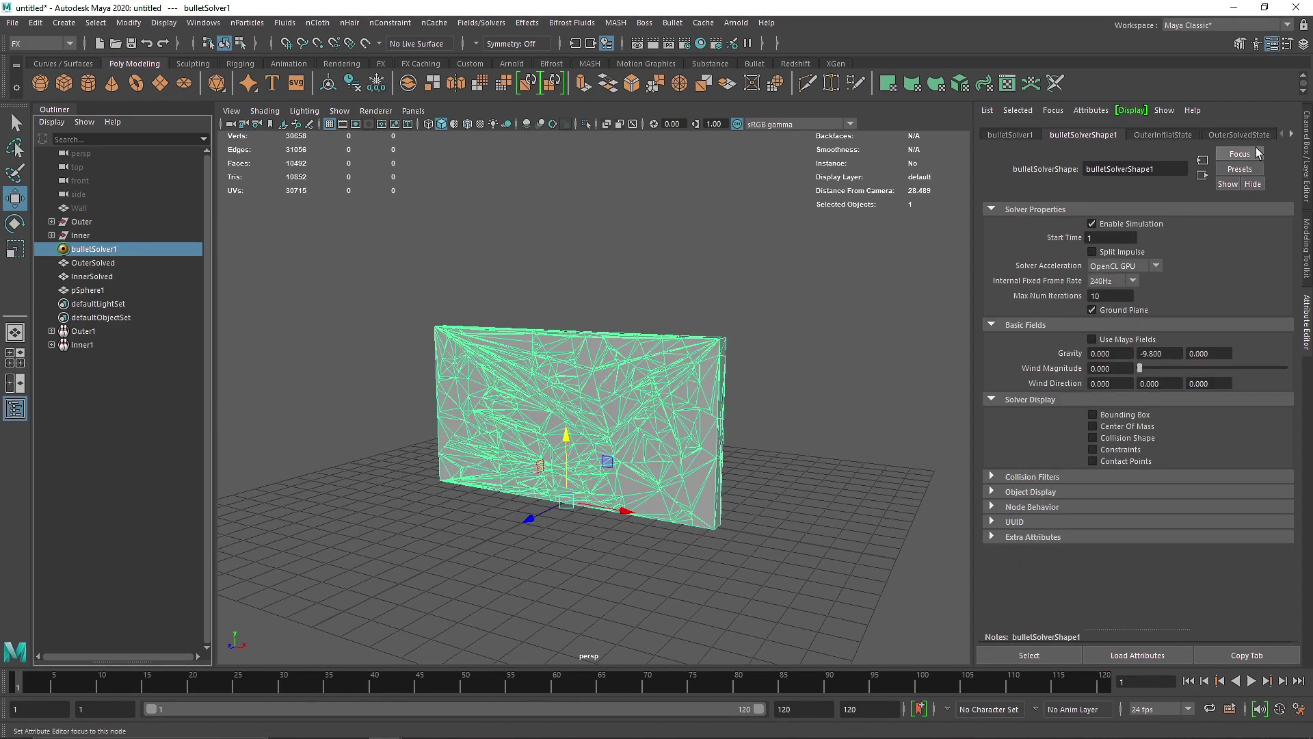
left_click(1204, 135)
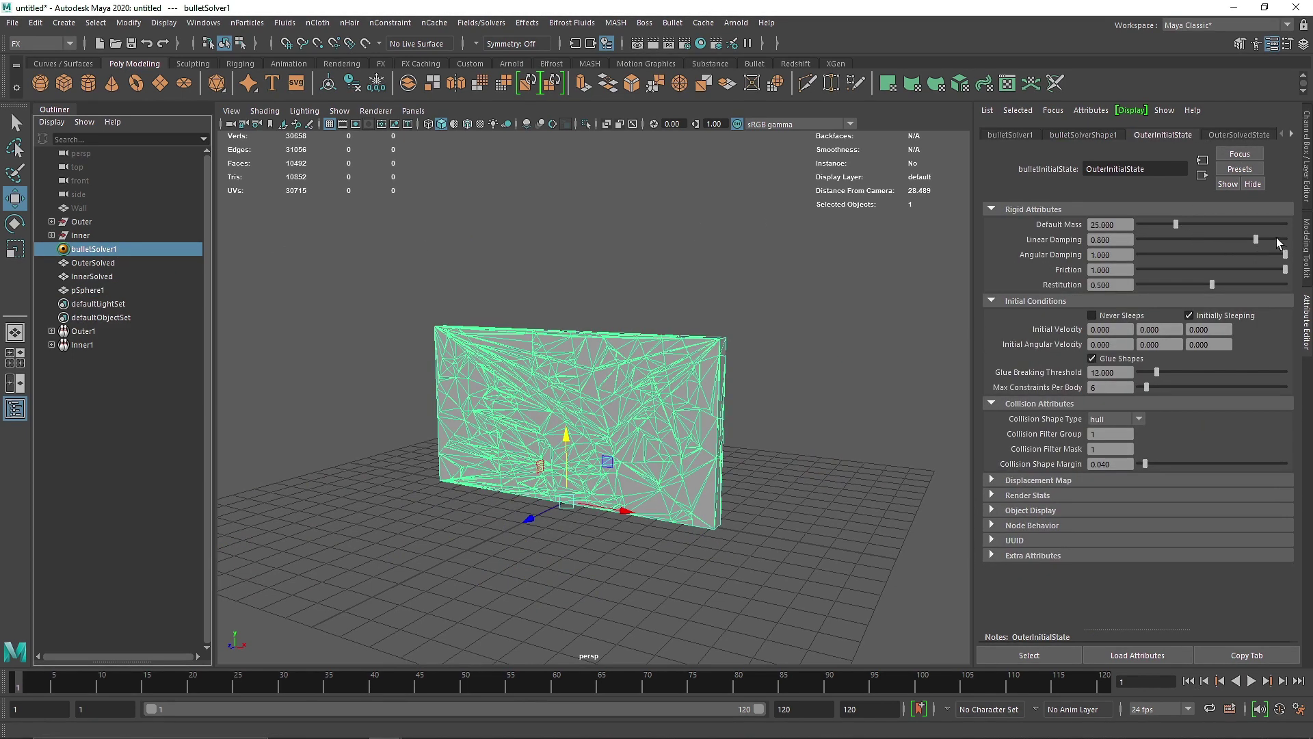
left_click(1251, 681)
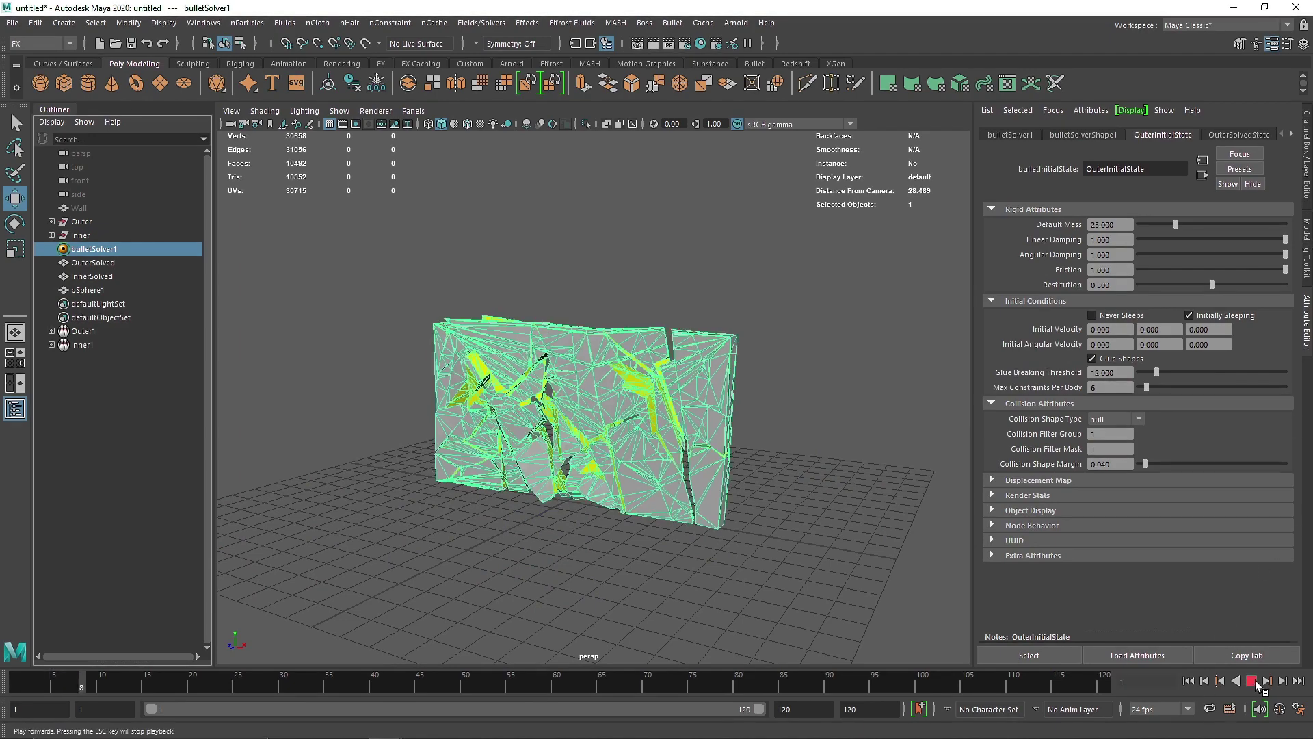
left_click_drag(786, 381, 731, 441, "alt")
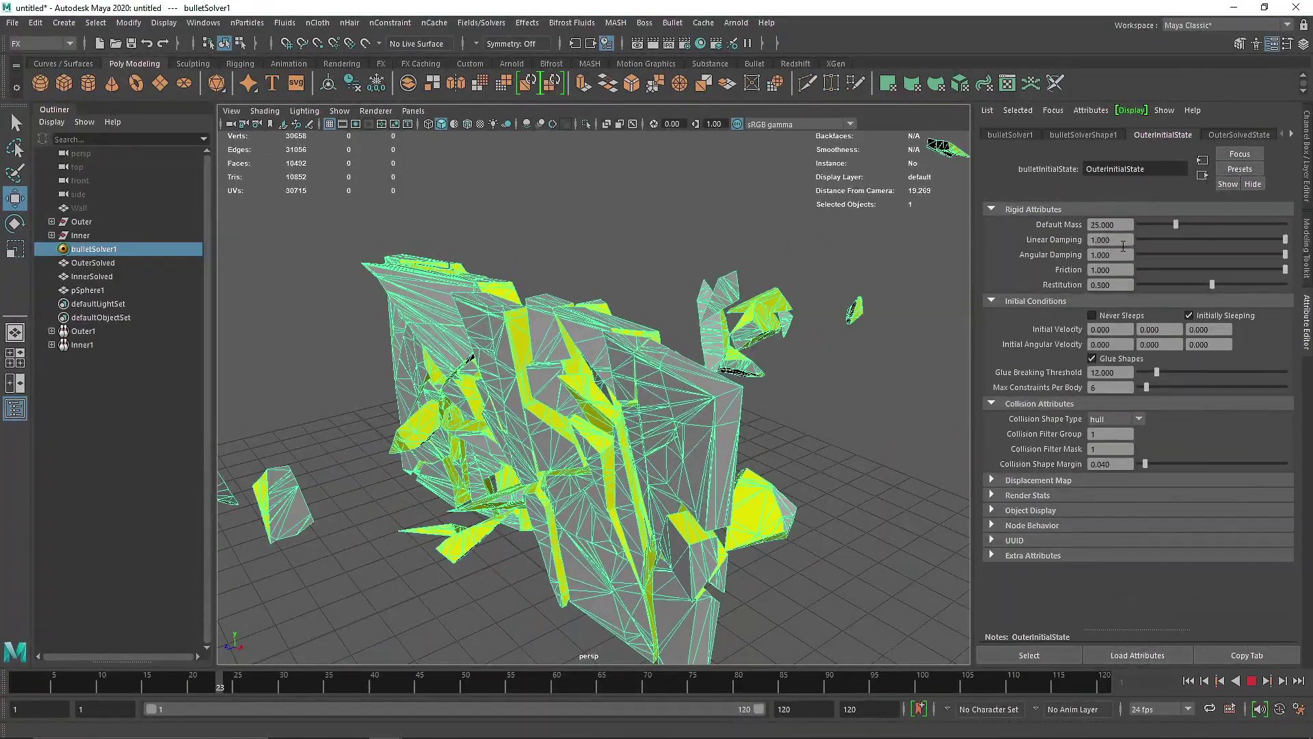
Step: Set the OuterInitialState Linear Damping and Angular Damping to 0.9 and replay the simulation from the first frame
left_click_drag(1116, 241, 1064, 245)
type(".9")
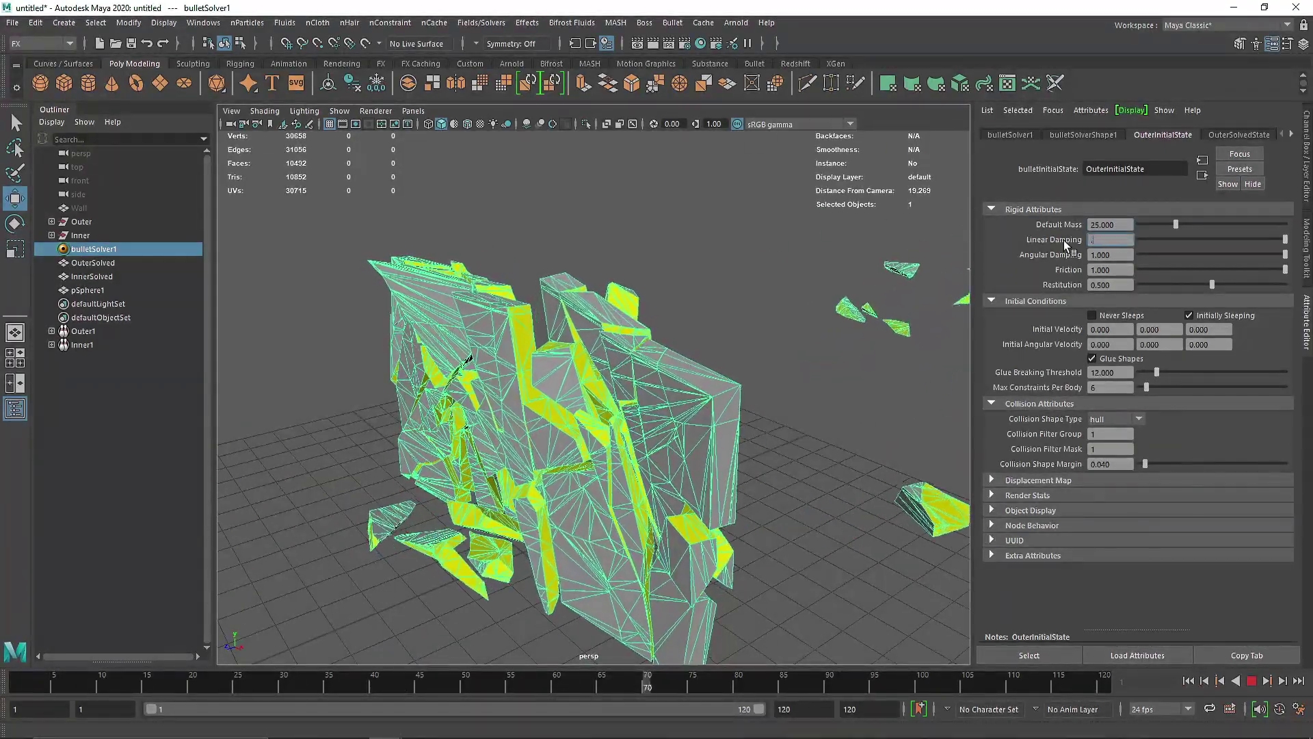
key("Return")
key("Tab")
type("0.9")
key("Return")
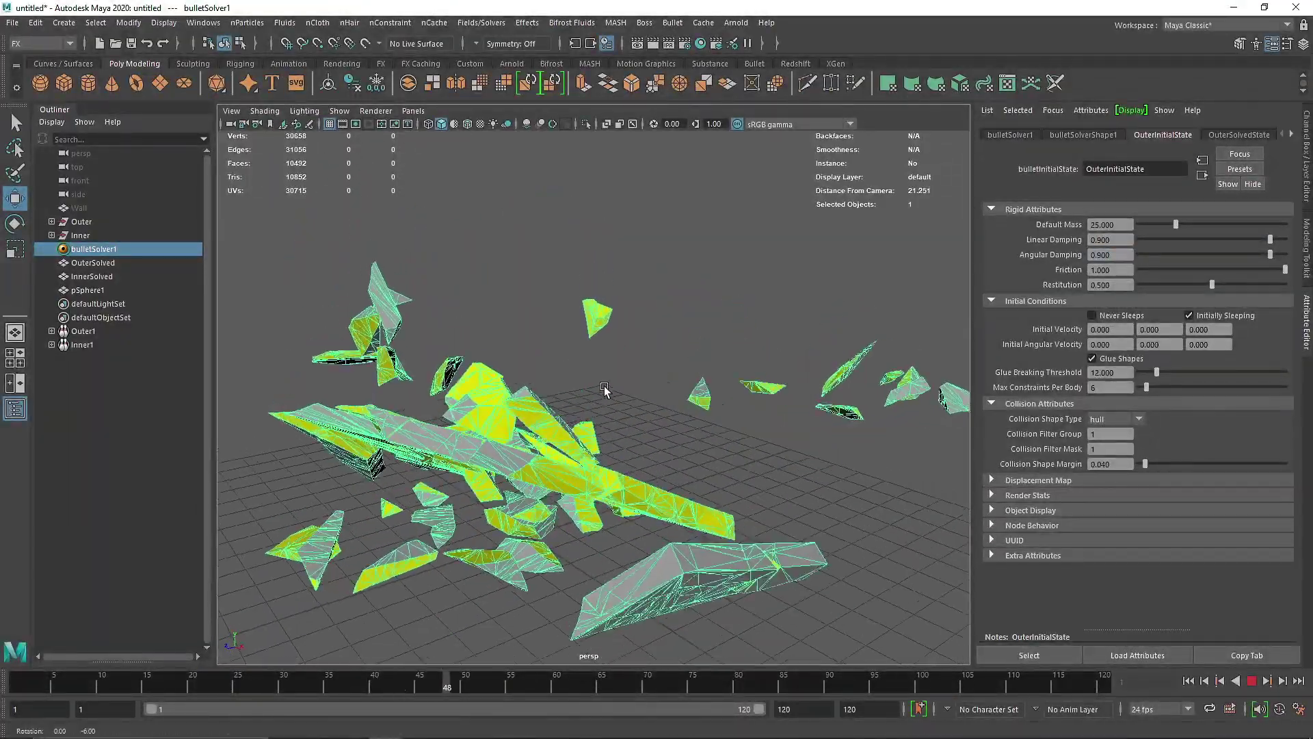
left_click_drag(614, 509, 632, 473, "alt")
right_click_drag(632, 473, 634, 475, "alt")
left_click(1188, 681)
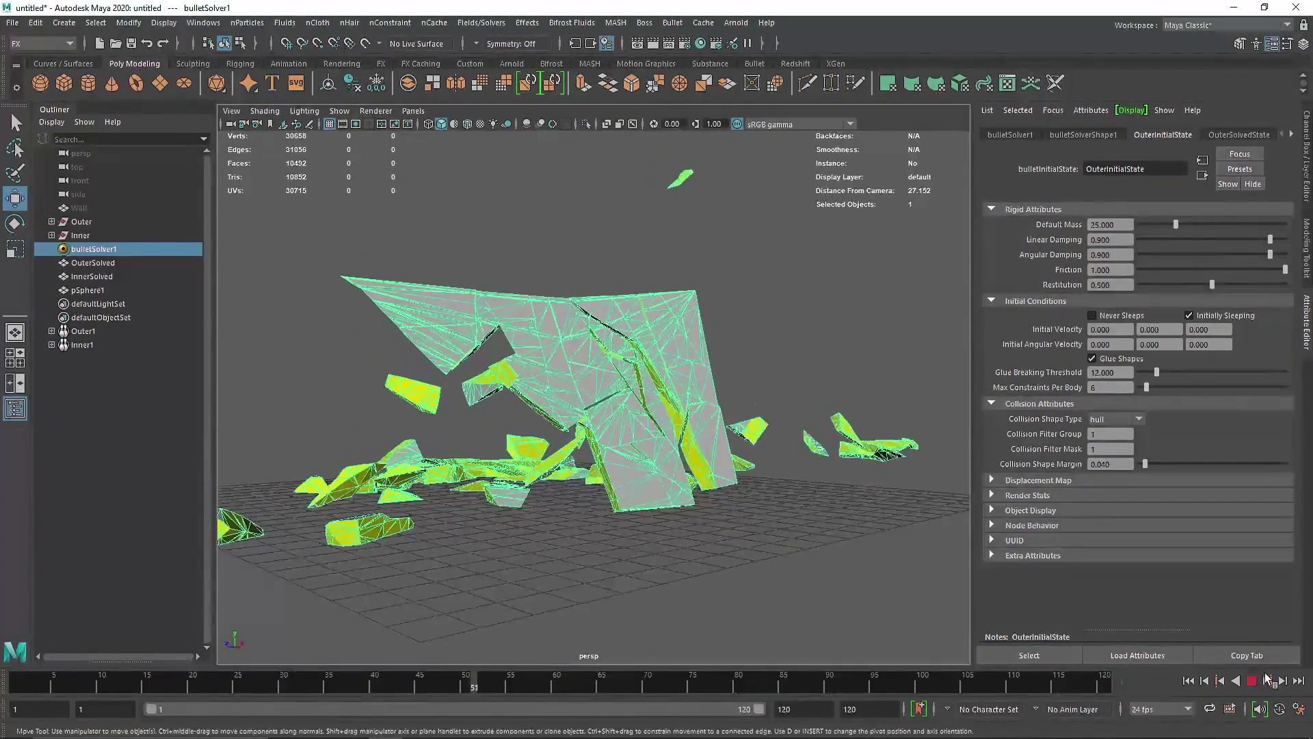
left_click_drag(690, 509, 314, 300, "alt")
scroll(542, 499, "down", 8)
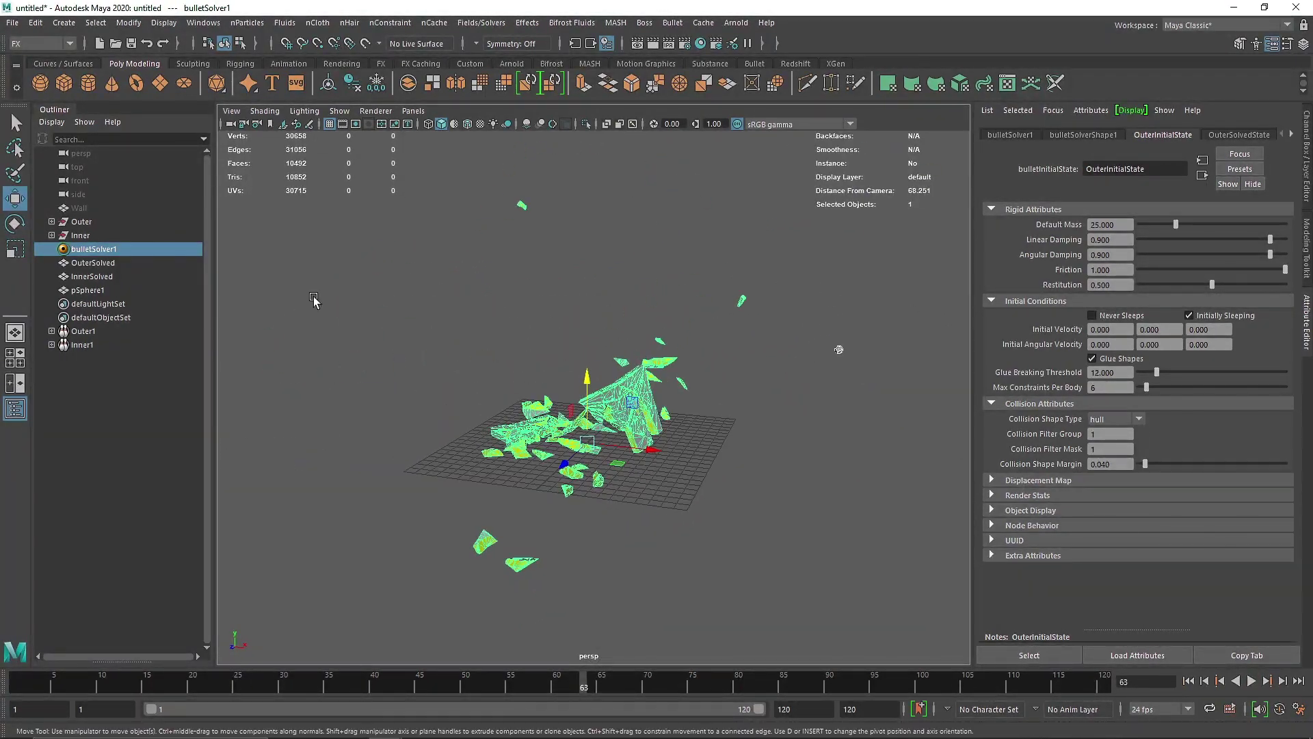
Step: Set the Bullet solver's Y Gravity to -25 and replay the wall's collapse from the first frame
left_click(1028, 138)
left_click(1084, 135)
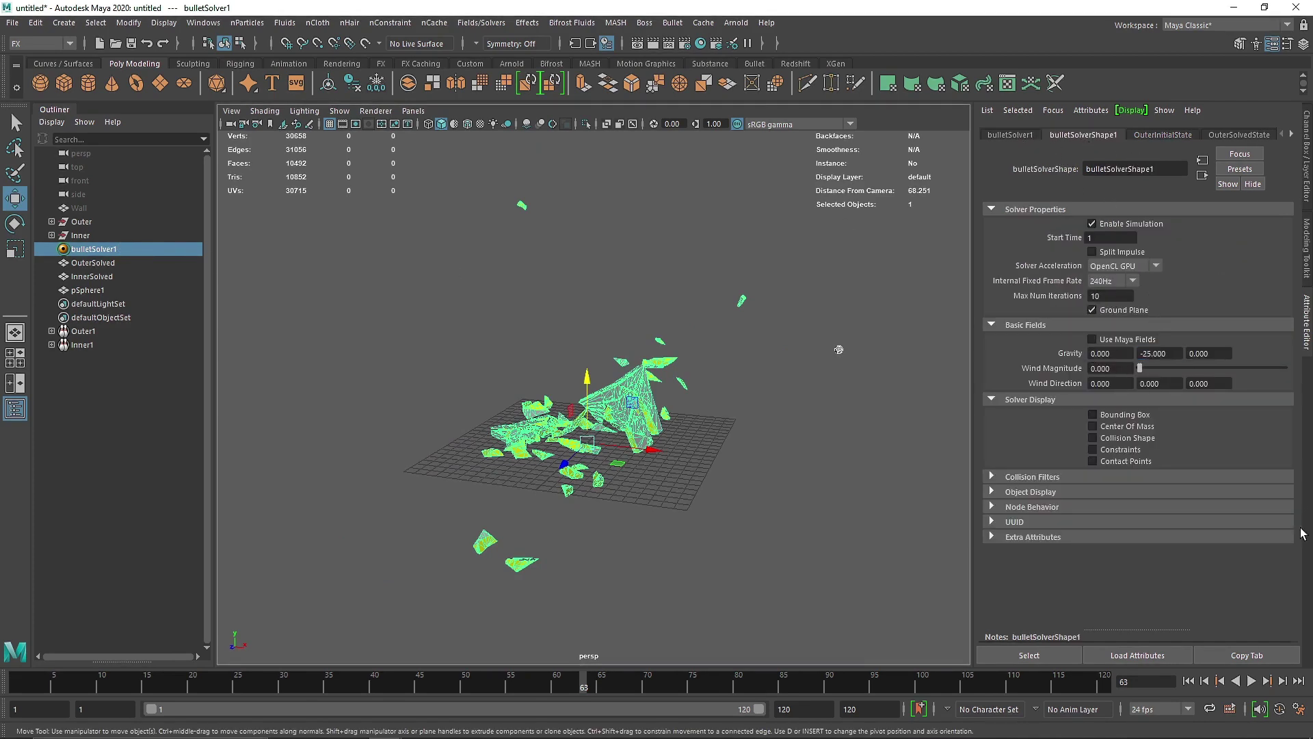
left_click(1188, 680)
left_click(1251, 680)
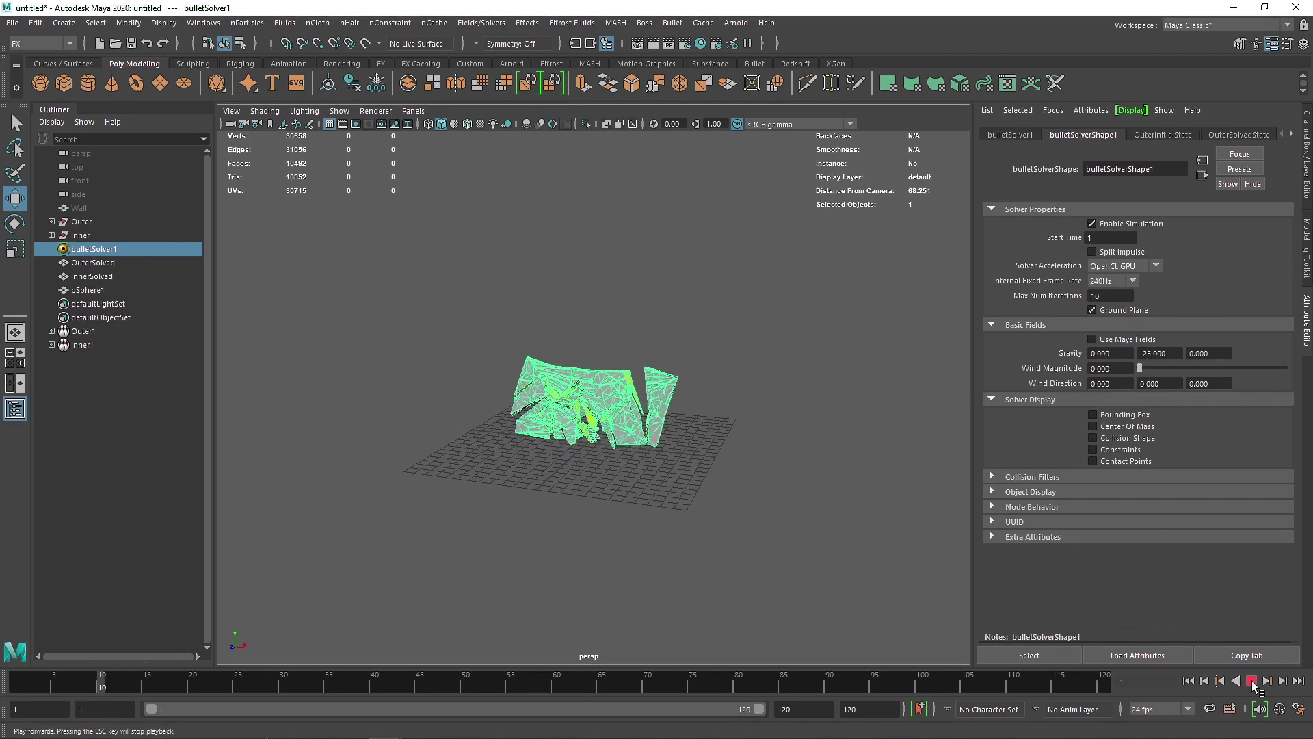
left_click(639, 456)
scroll(638, 454, "up", 4)
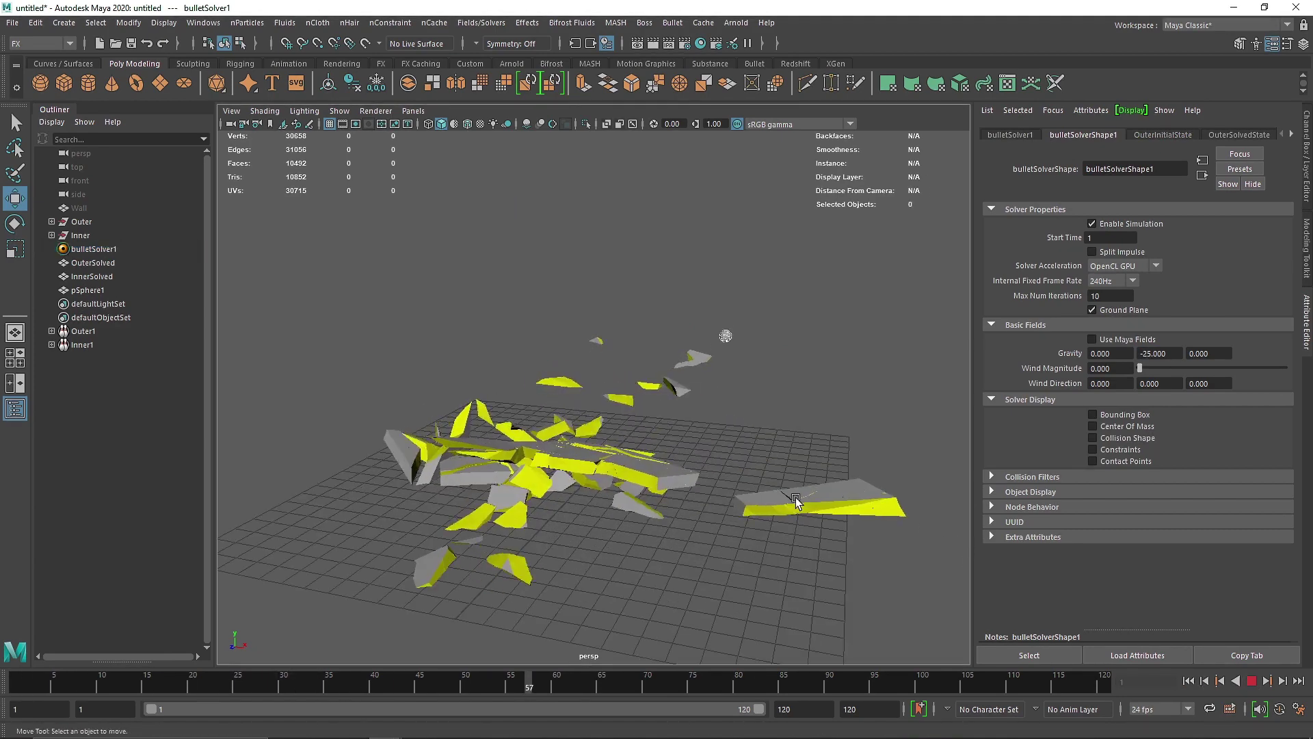
left_click(1187, 681)
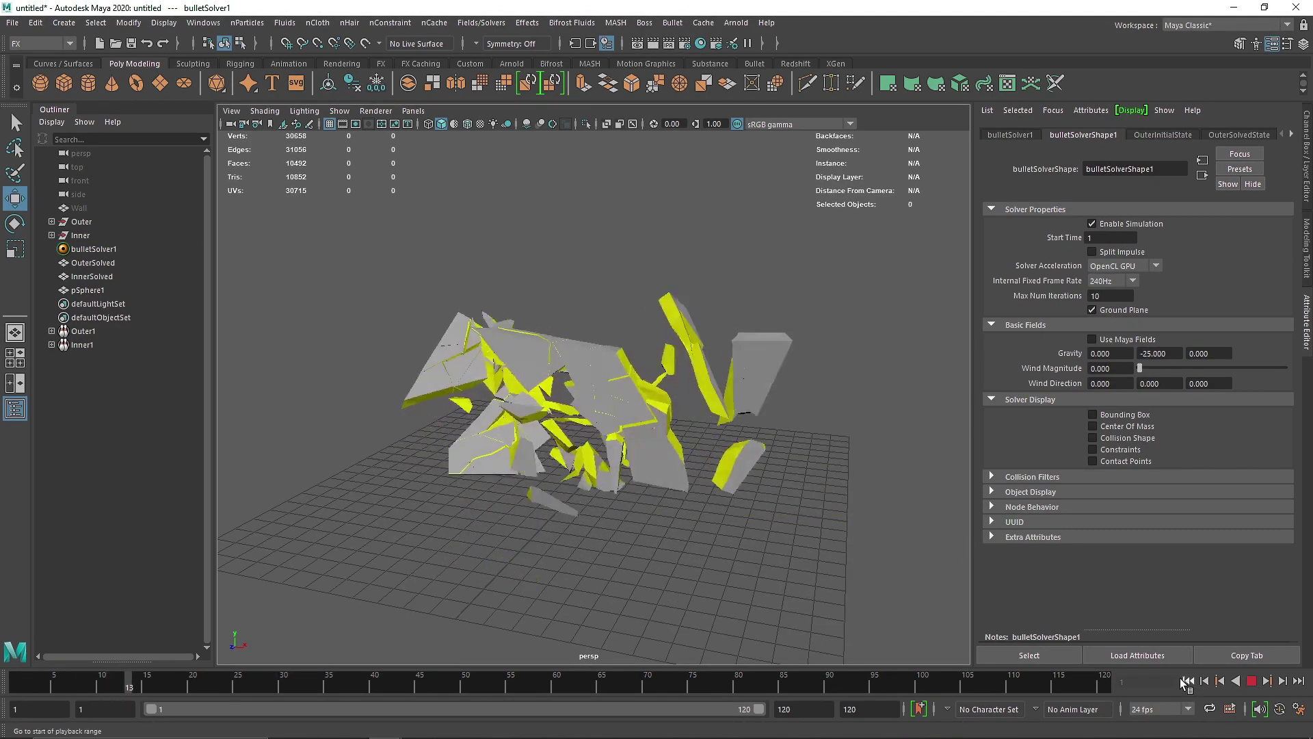
scroll(725, 504, "up", 2)
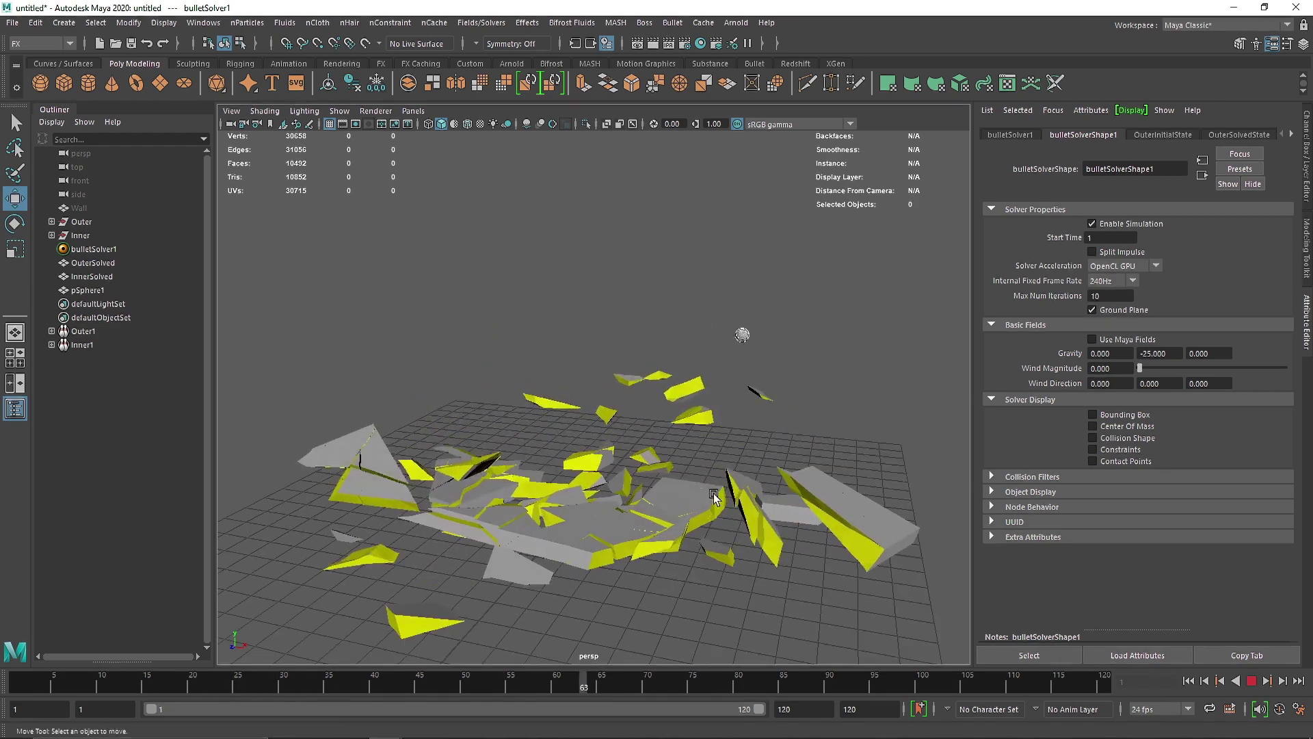
key("Escape")
Step: Set the Bullet solver's InnerInitialState Default Mass to 10
left_click(92, 276)
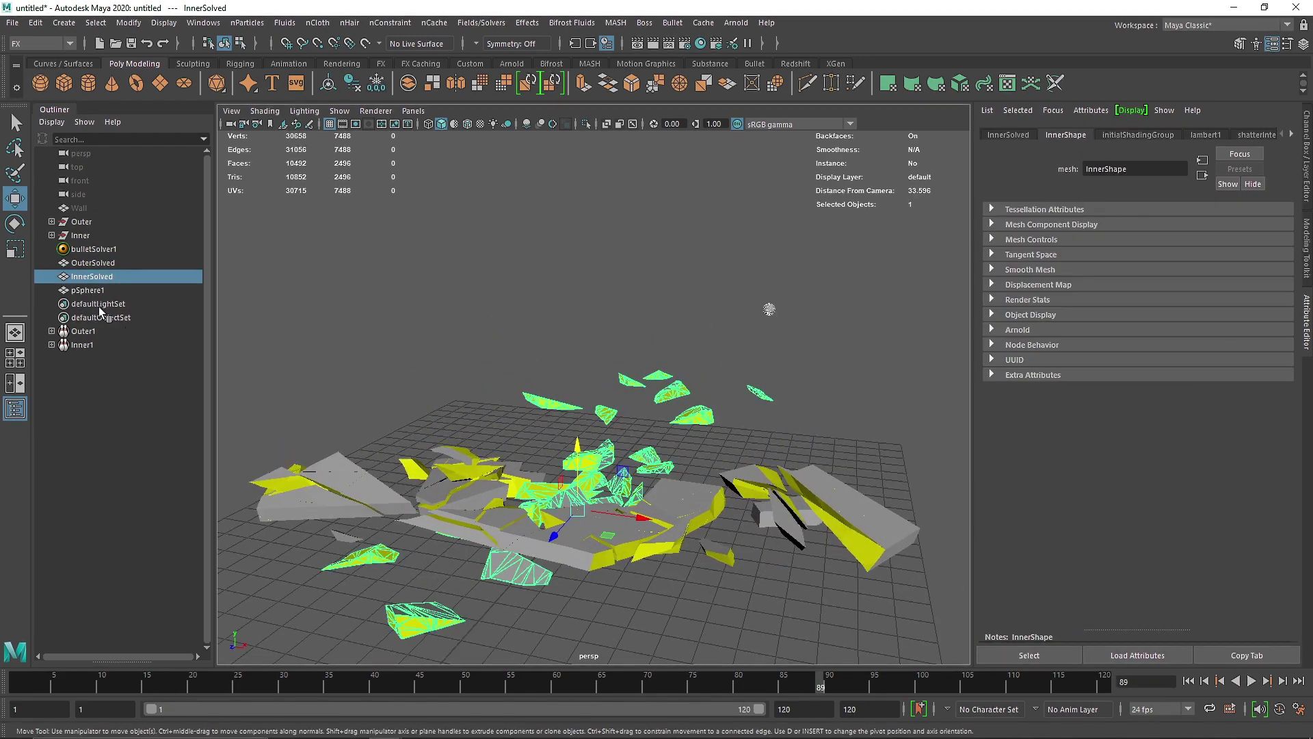
left_click(95, 249)
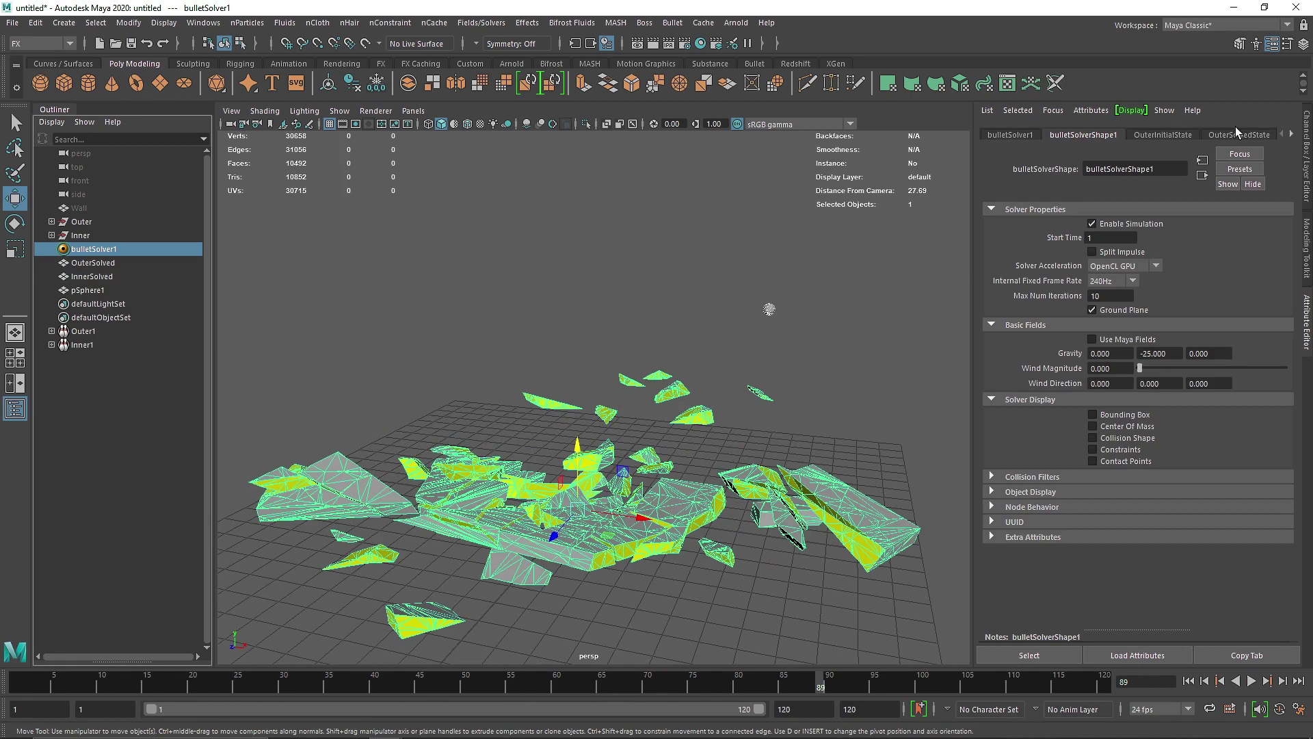
left_click(1237, 135)
left_click(1194, 134)
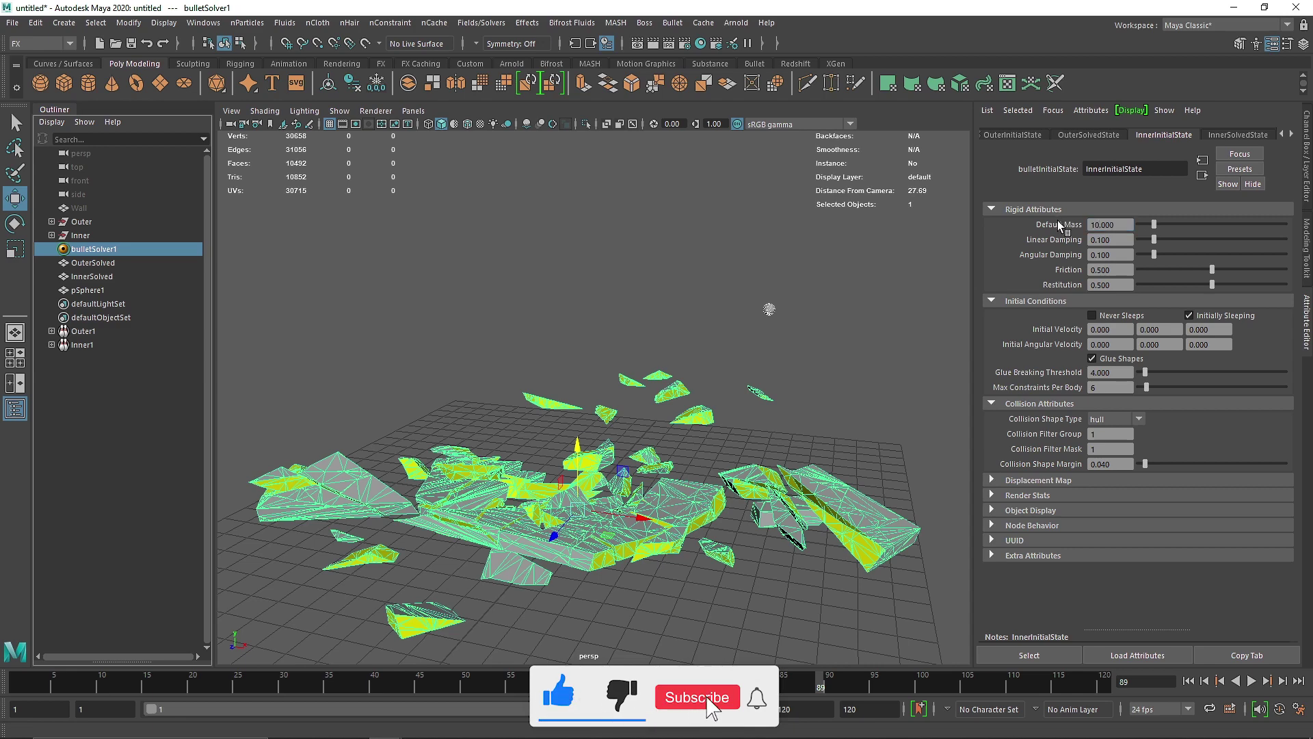
Step: Set the Mass of the sphere's rigid body to 45 and replay the impact from the first frame
left_click(103, 290)
left_click(1141, 135)
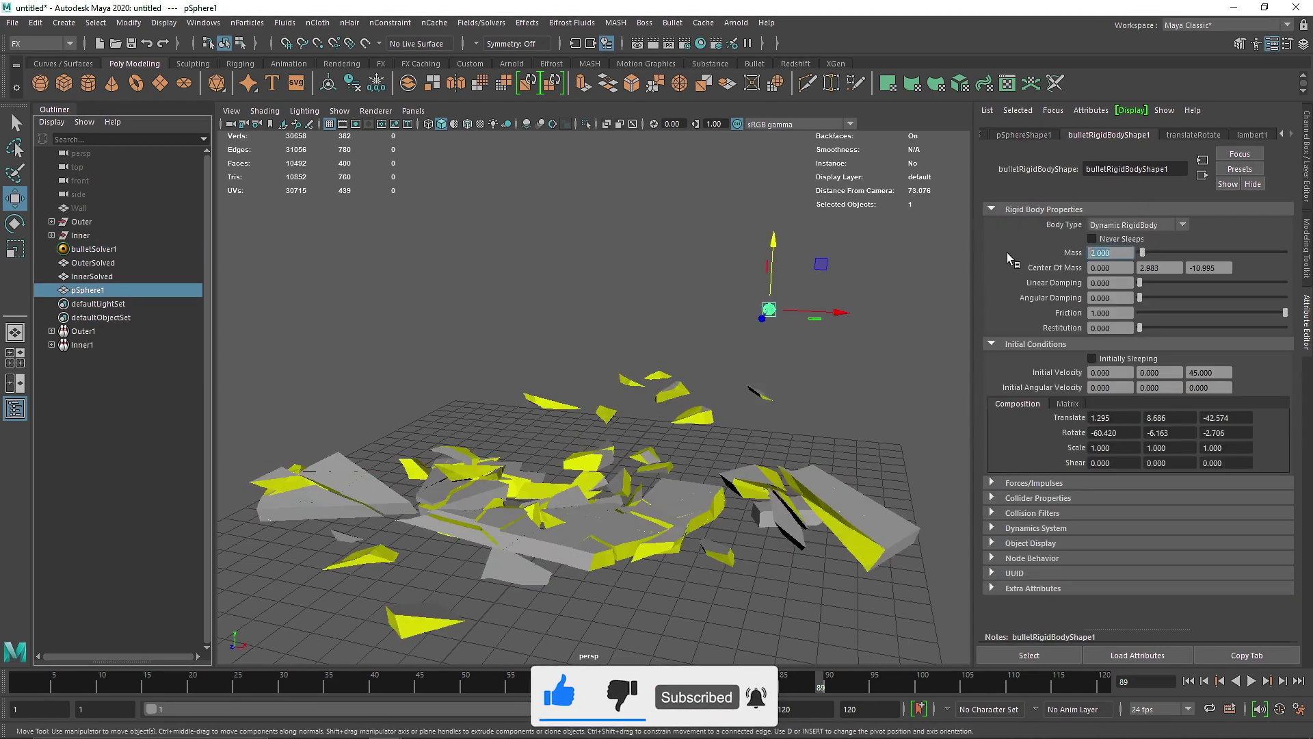
type("45")
key("Return")
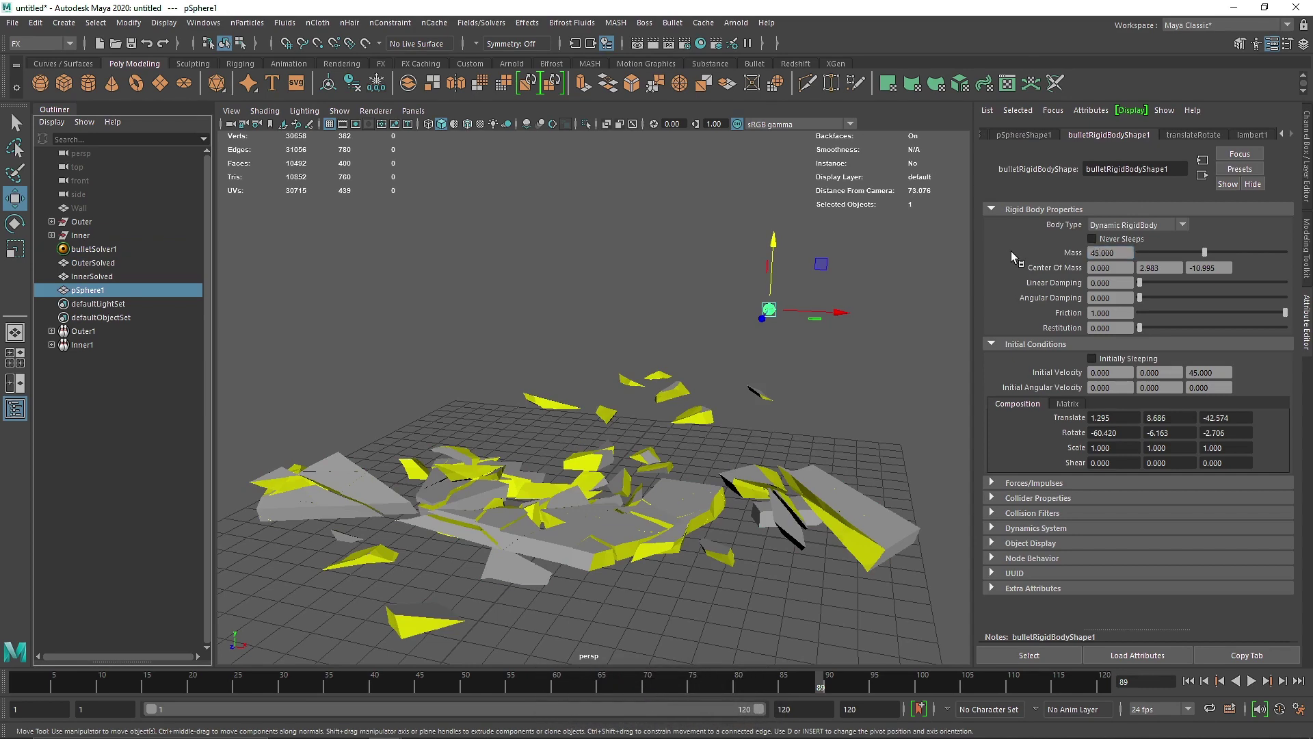
left_click(1188, 681)
left_click(1250, 681)
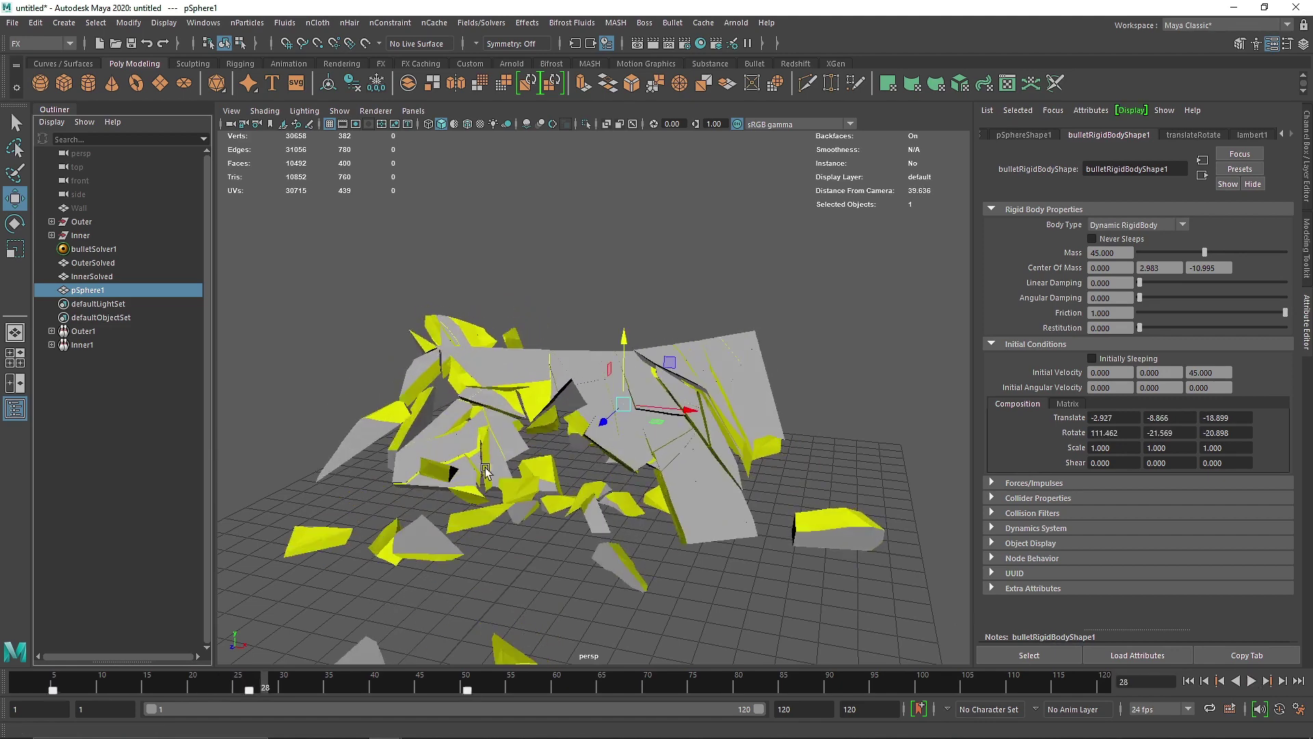
Step: Set the Z Initial Velocity of the sphere's rigid body to 75 and replay the simulation from the first frame
left_click(94, 249)
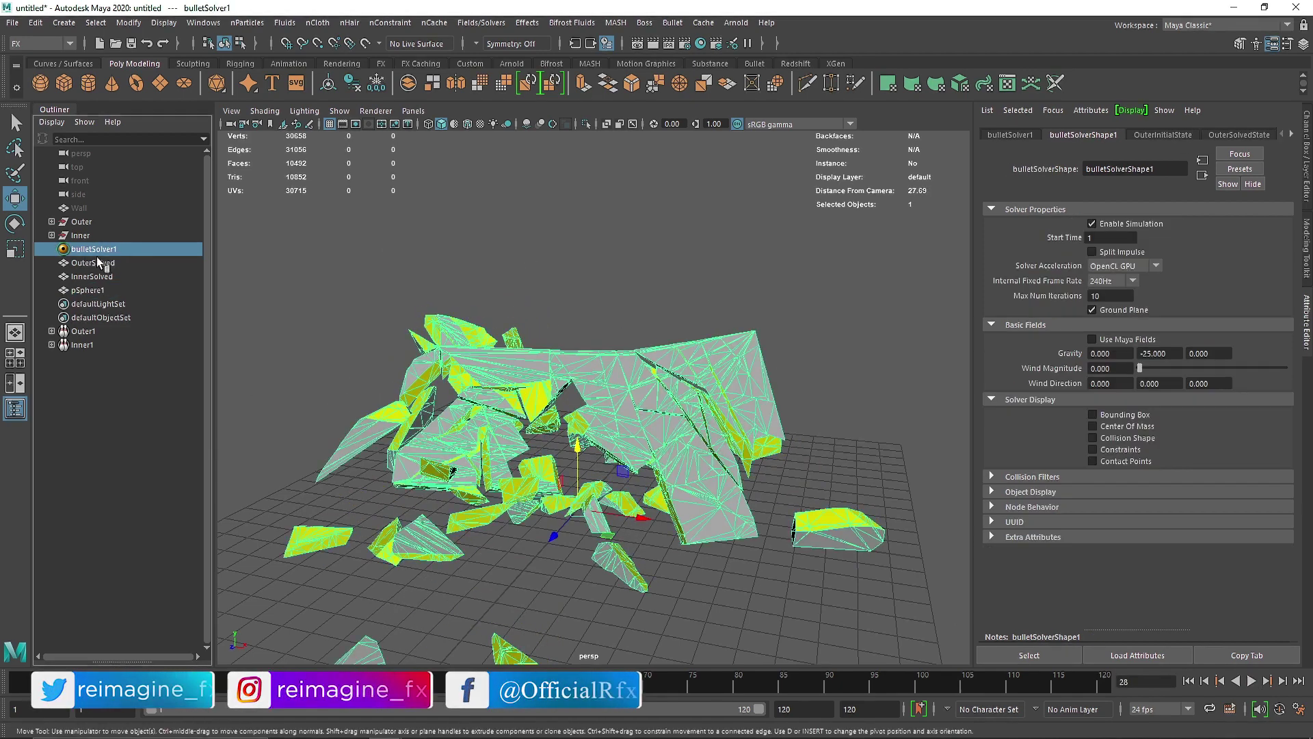
left_click(126, 291)
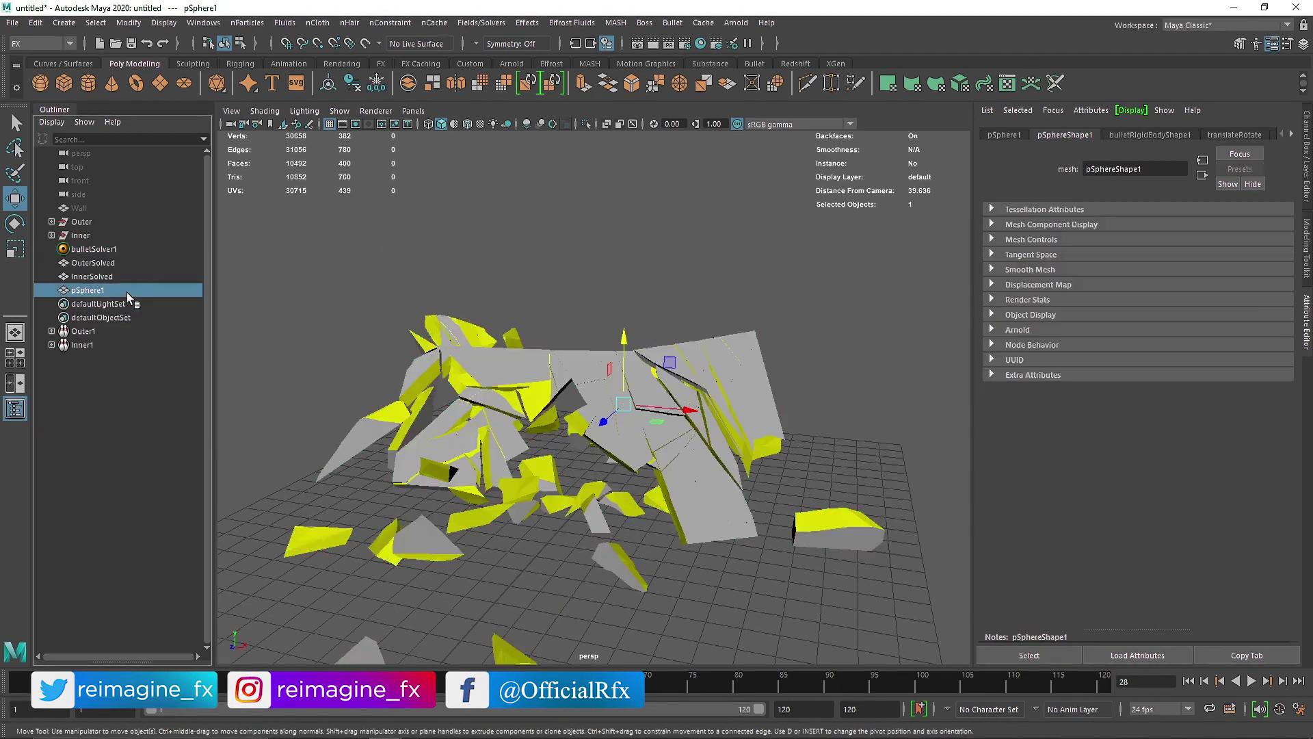
left_click(1159, 135)
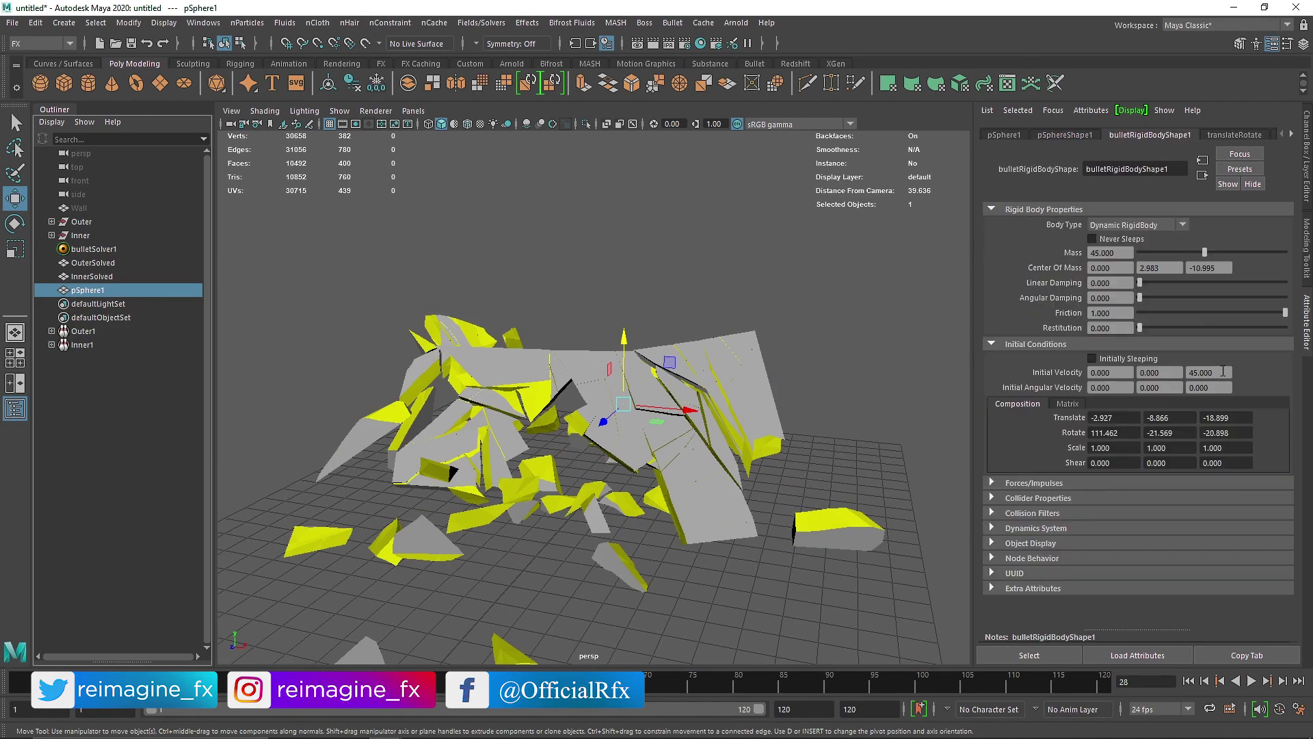
type("75")
key("Return")
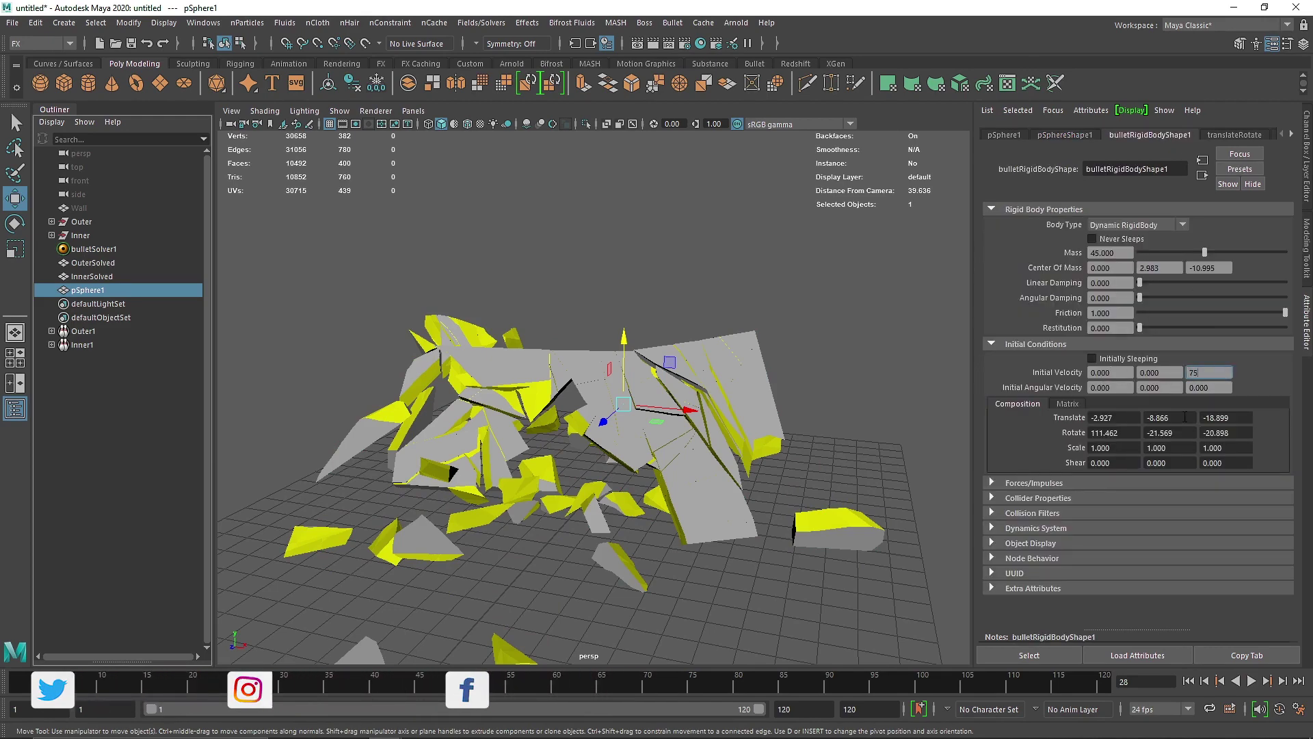
left_click(1188, 681)
left_click(1253, 682)
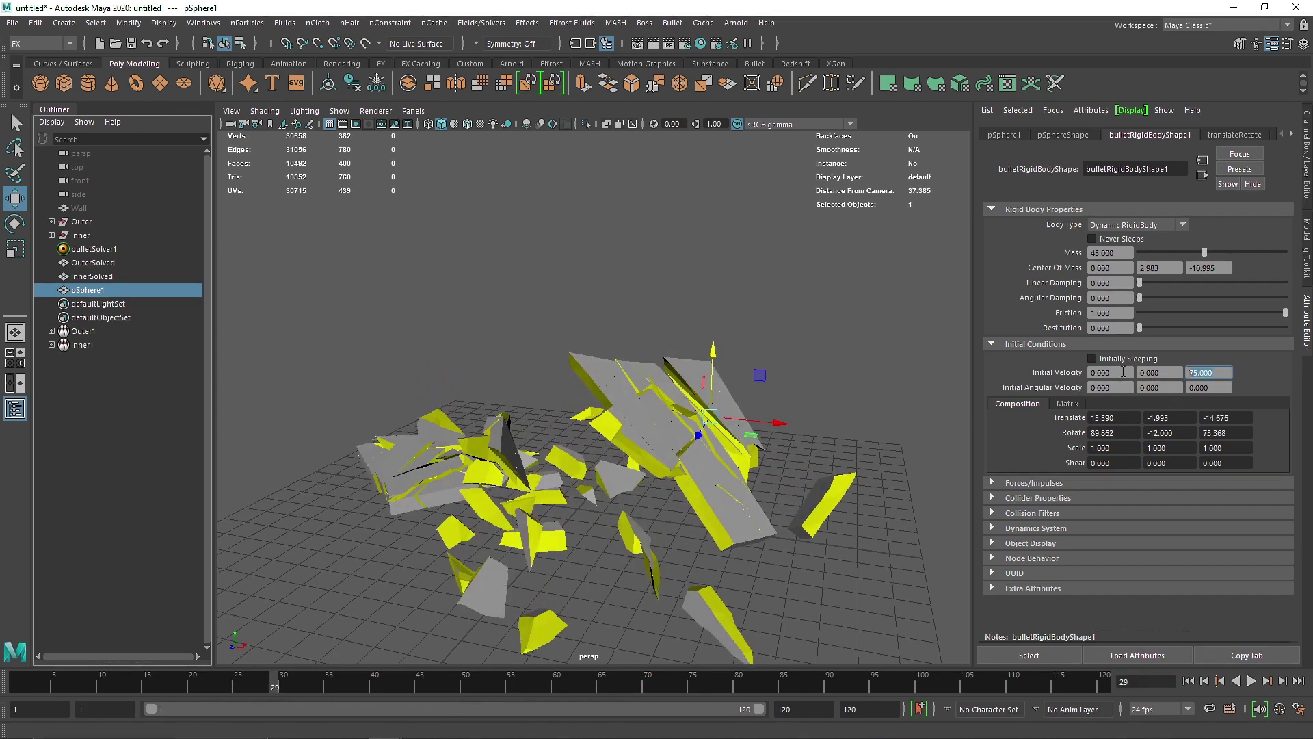
Step: Set the sphere's Z Initial Velocity to 150 and play the simulation again from the first frame
left_click(1188, 681)
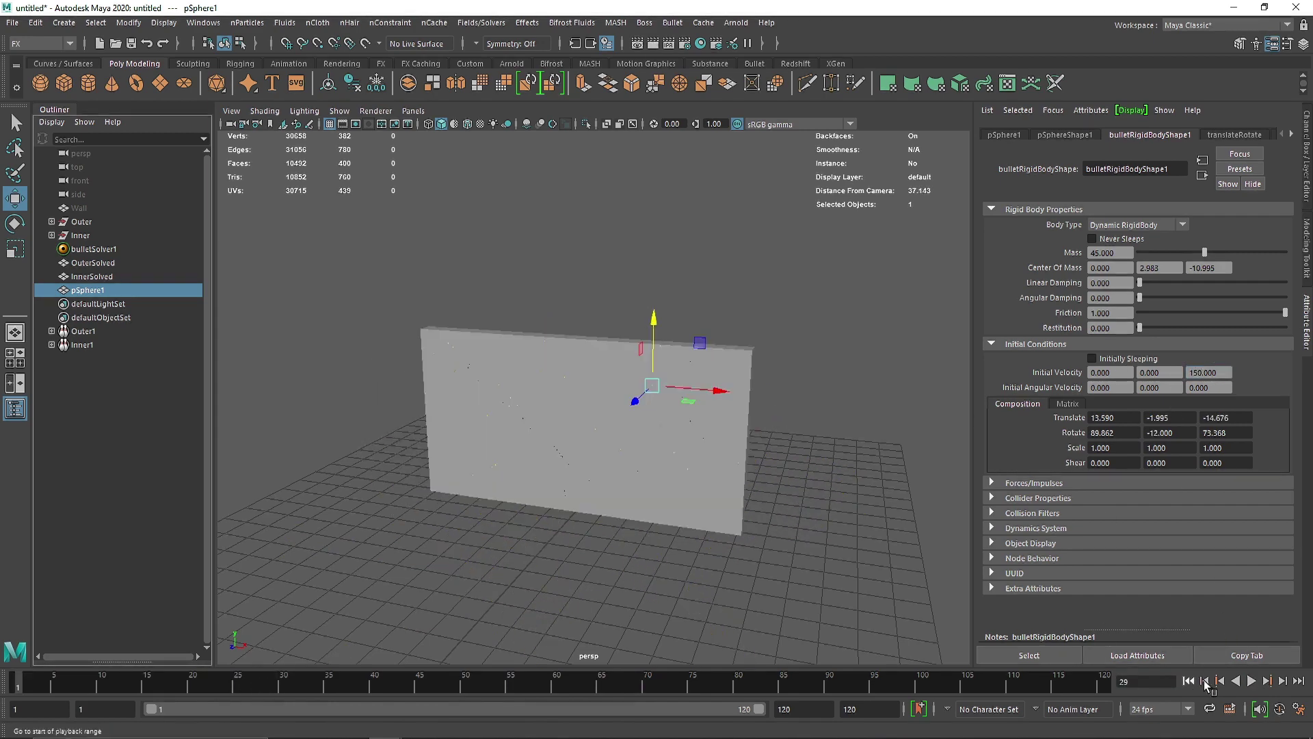
left_click(1251, 681)
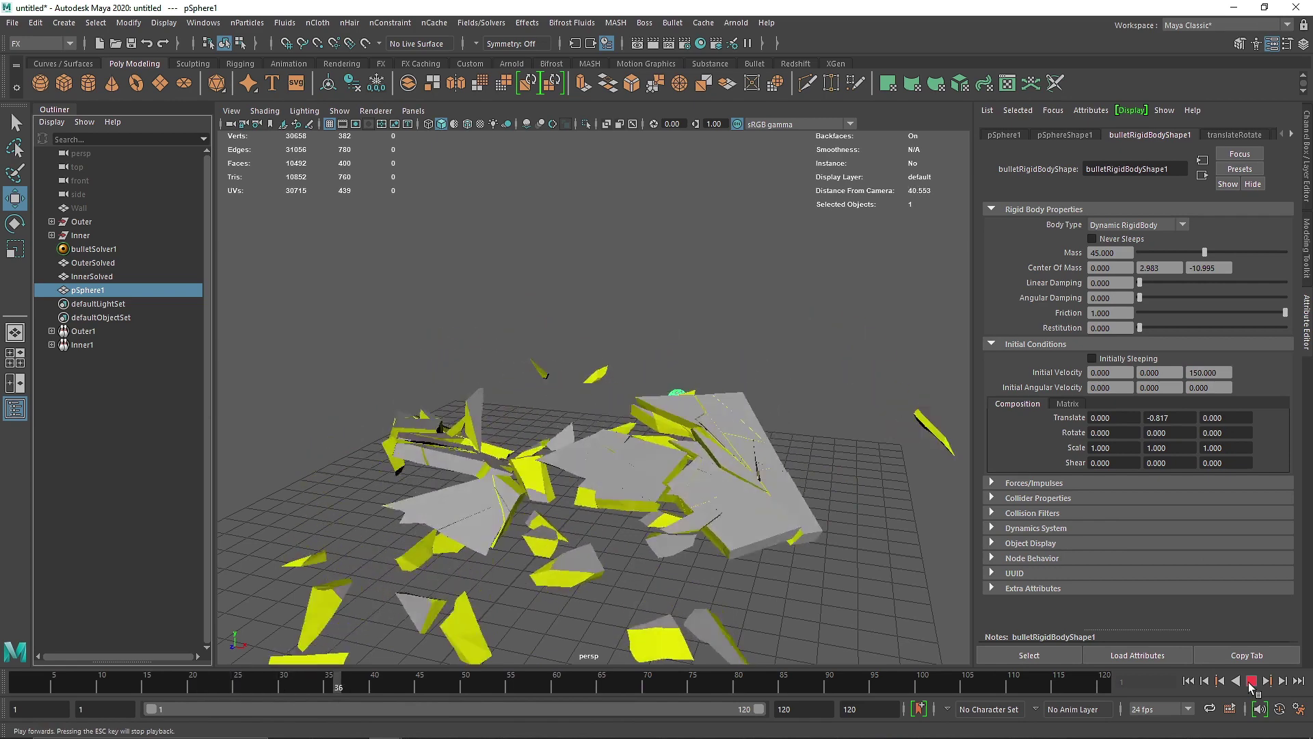